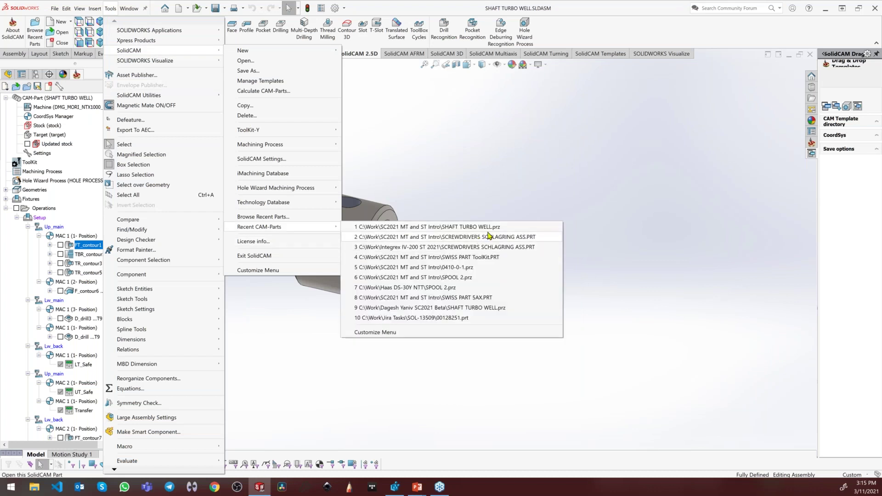
- Open the recent CAM-Part SCREWDRIVERS SCHLAGRING ASS from the SC2021 MT and ST Intro folder and display its machine controller's Index Table
left_click(537, 238)
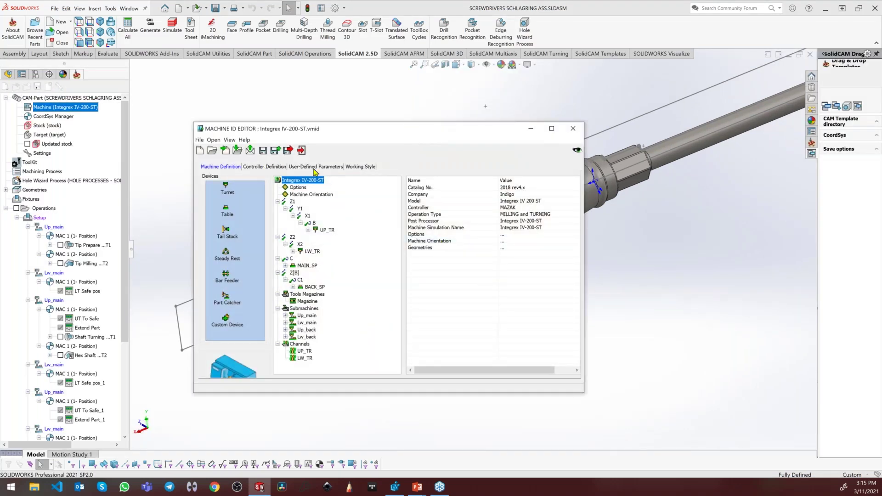
left_click(272, 169)
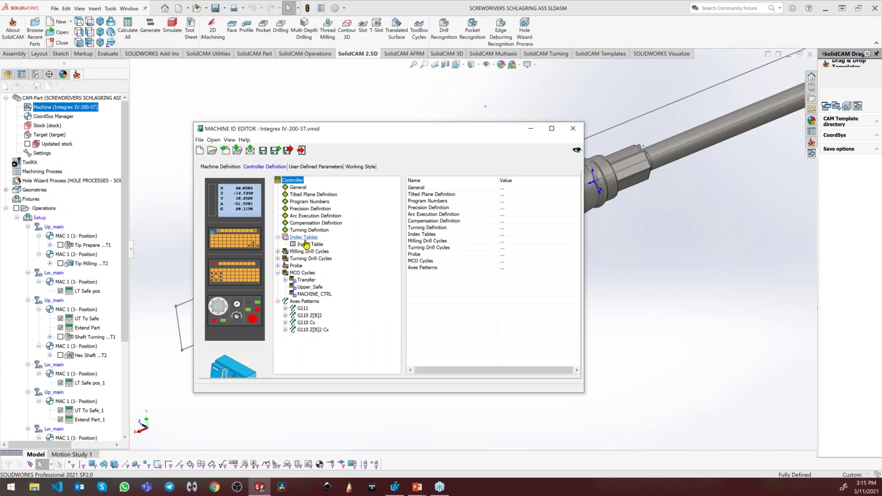
left_click(304, 238)
left_click(310, 244)
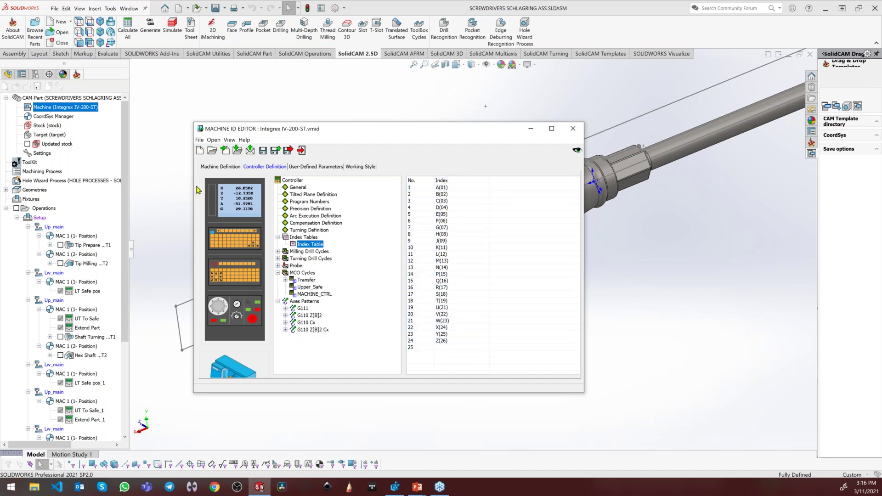
- Inspect the Maximum Position Index choices for Station_1 of the UP_TR turret in the machine definition, and close the Machine ID Editor
left_click(216, 167)
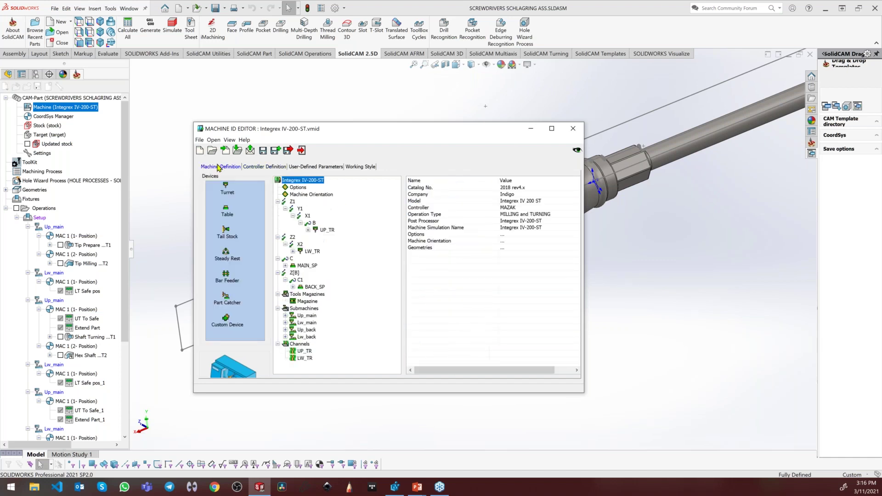
left_click(308, 230)
left_click(316, 259)
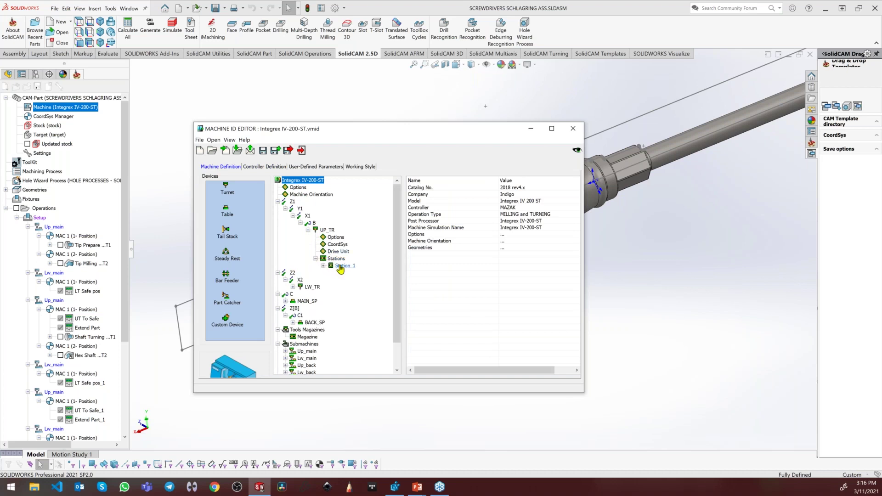
left_click(343, 266)
left_click(531, 235)
left_click(532, 234)
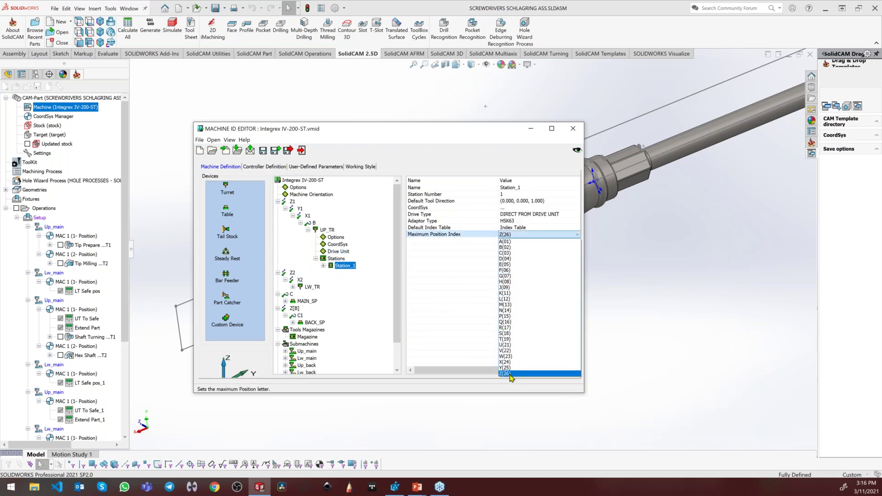
left_click(574, 132)
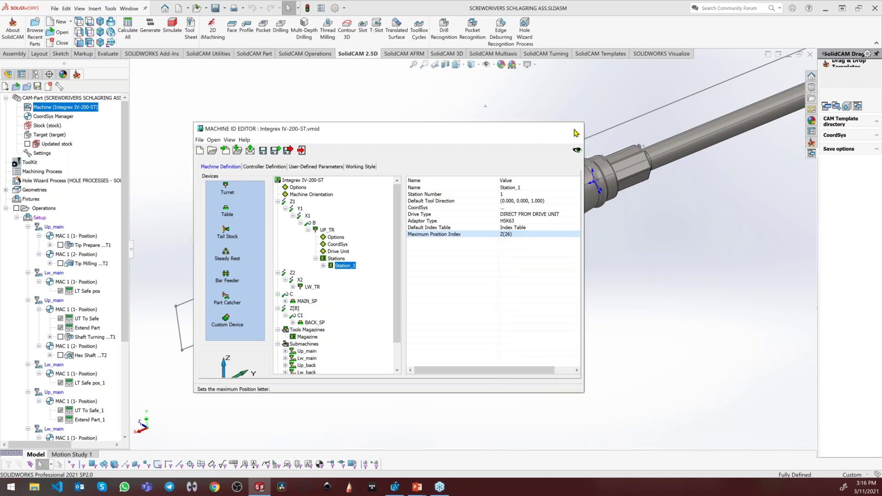
left_click(574, 129)
- Check the tool offset index choices for the cutting point of magazine tool 1 in the ToolKit, keeping A(01), and close it
left_click(78, 245)
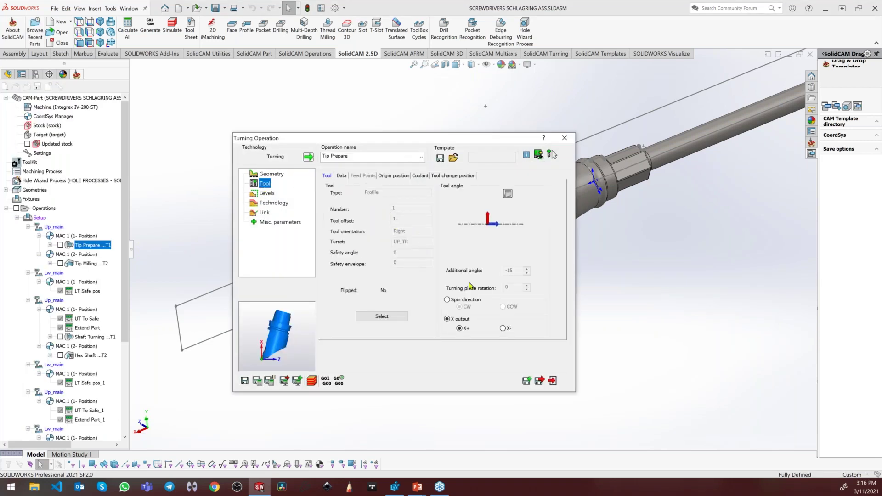
left_click(564, 137)
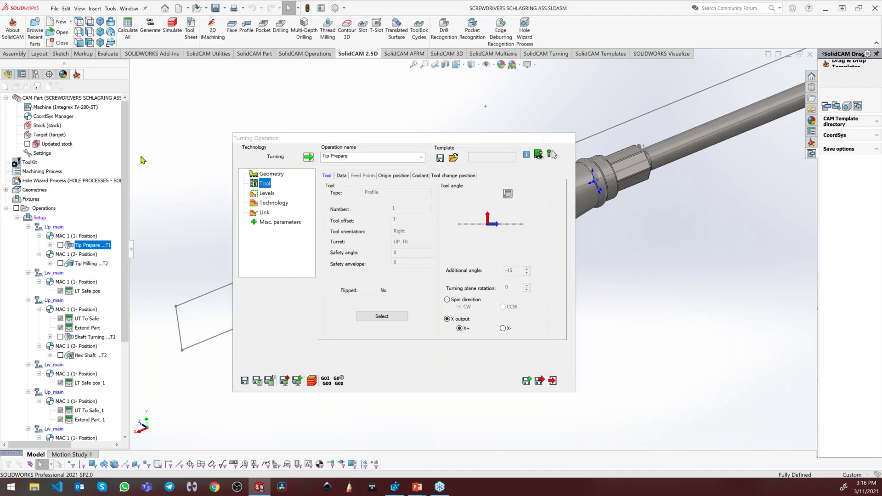
double_click(15, 164)
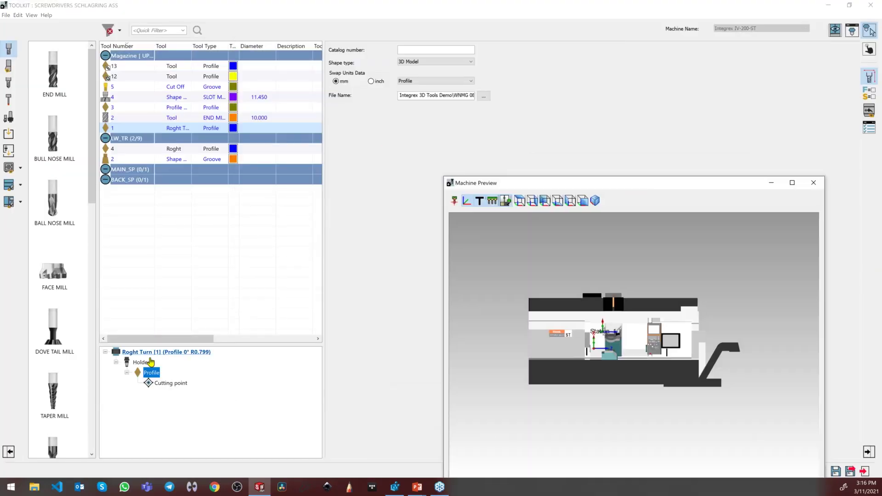
left_click(166, 384)
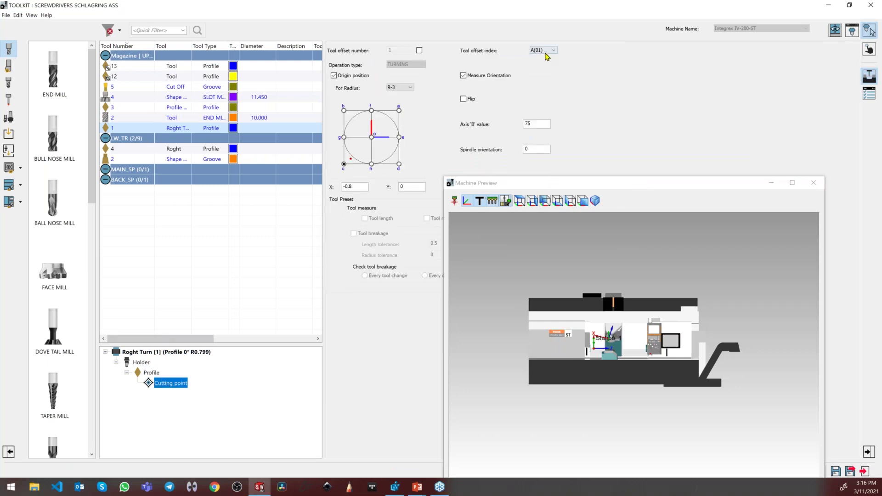
left_click(545, 52)
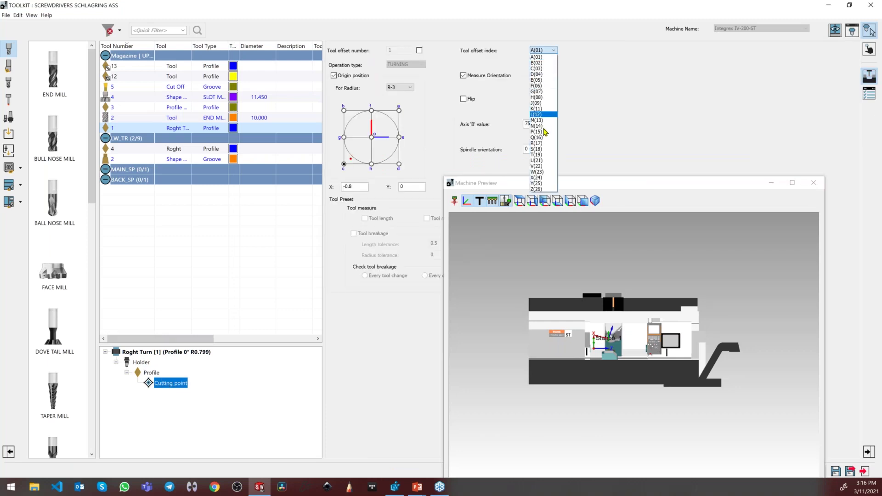
left_click(544, 57)
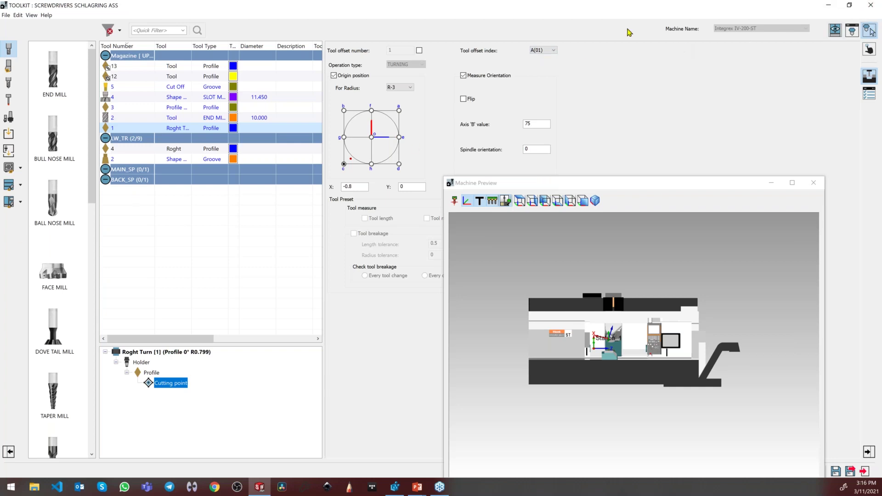
left_click(870, 6)
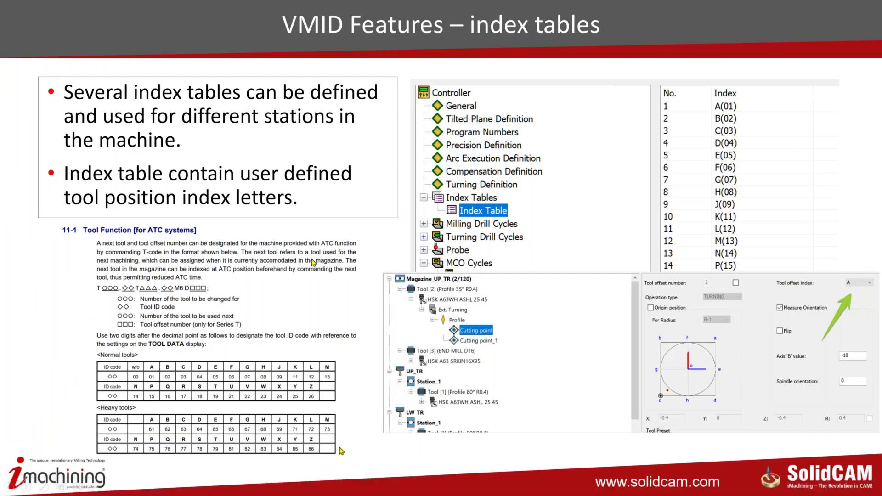
- Switch from the slides back to SolidCAM and review magazine tool 13 and the LW_TR turret's tools in the ToolKit
key("Right")
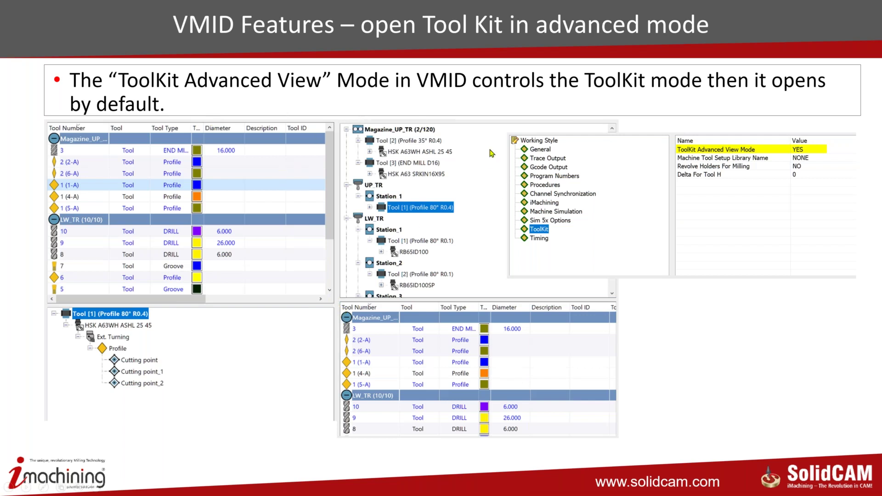
key("alt+Tab")
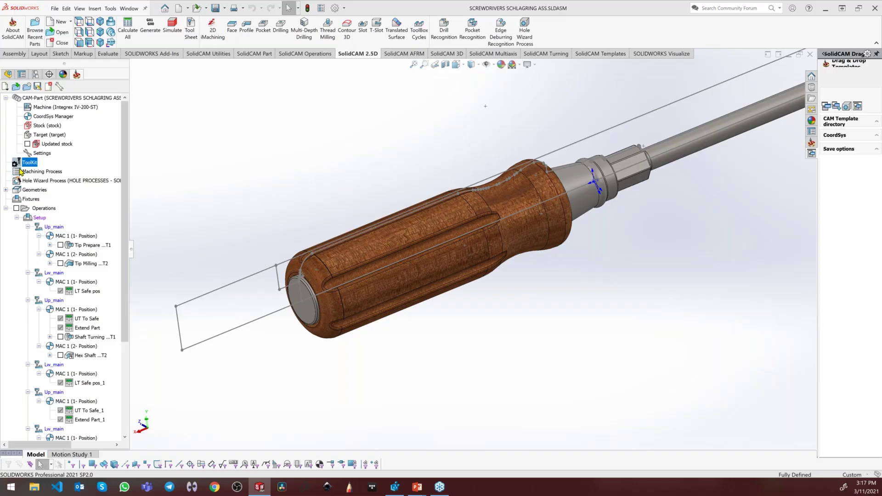
double_click(30, 162)
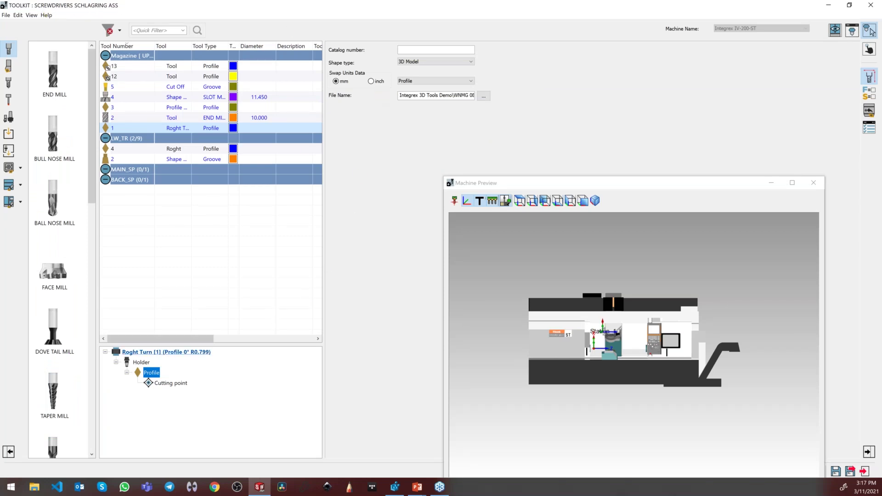
left_click(130, 67)
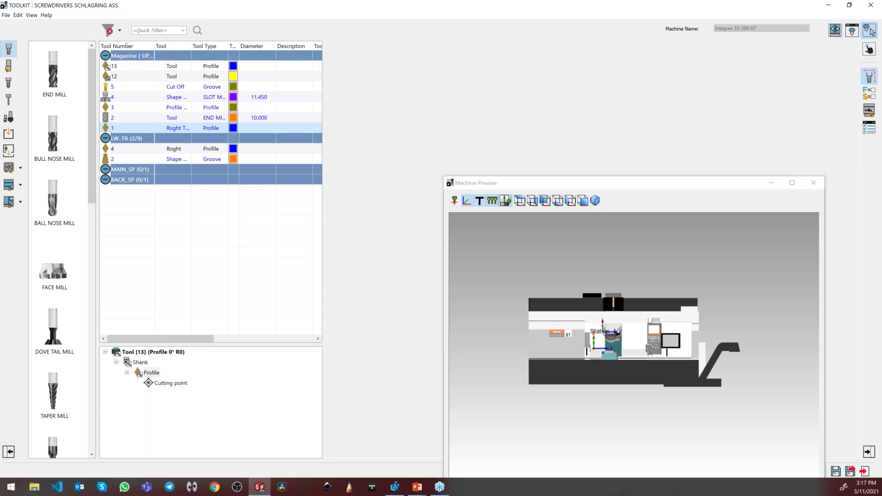
left_click(119, 149)
left_click(119, 159)
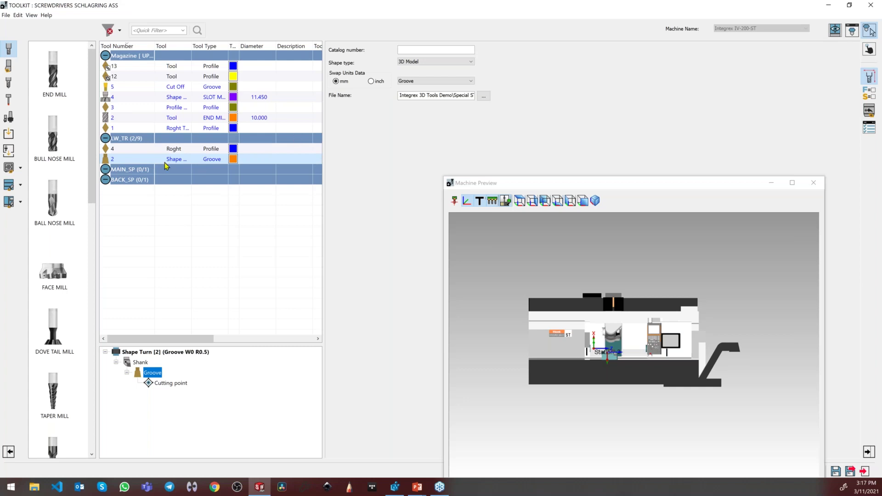
left_click(118, 150)
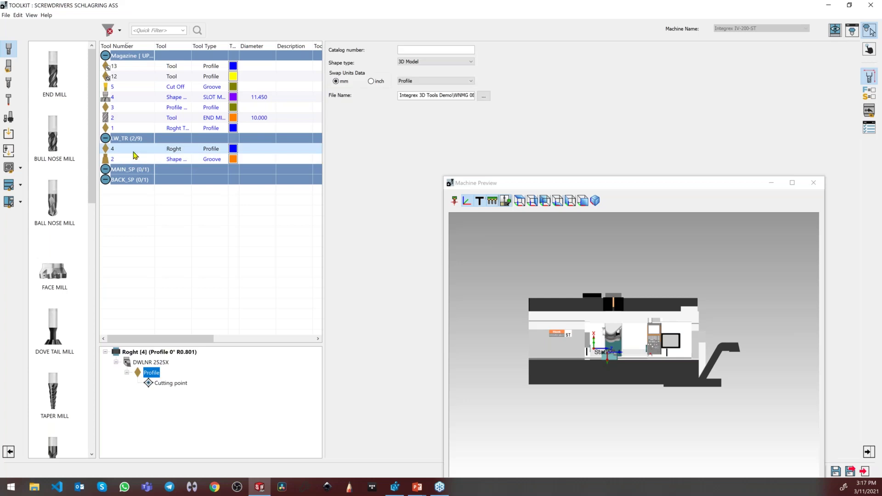
left_click(132, 161)
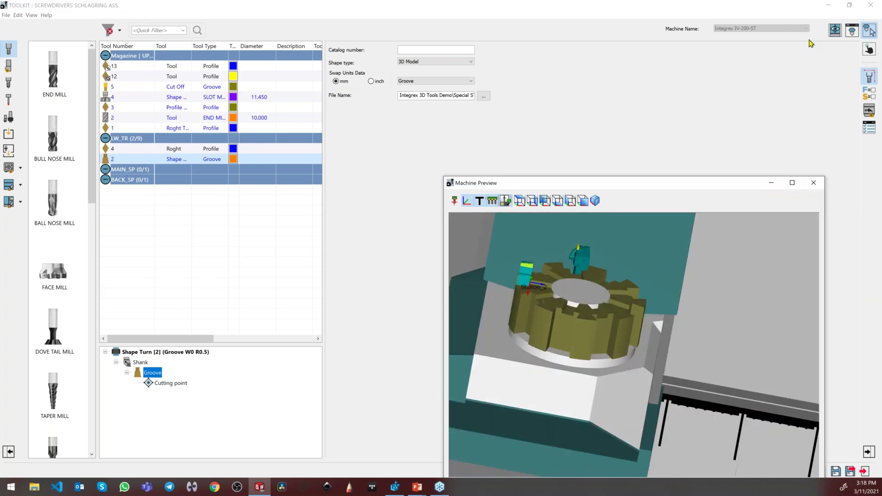
- Switch the ToolKit to the advanced station tree view and move the Roght tool from LW_TR Station_4 to Station_6
left_click(32, 15)
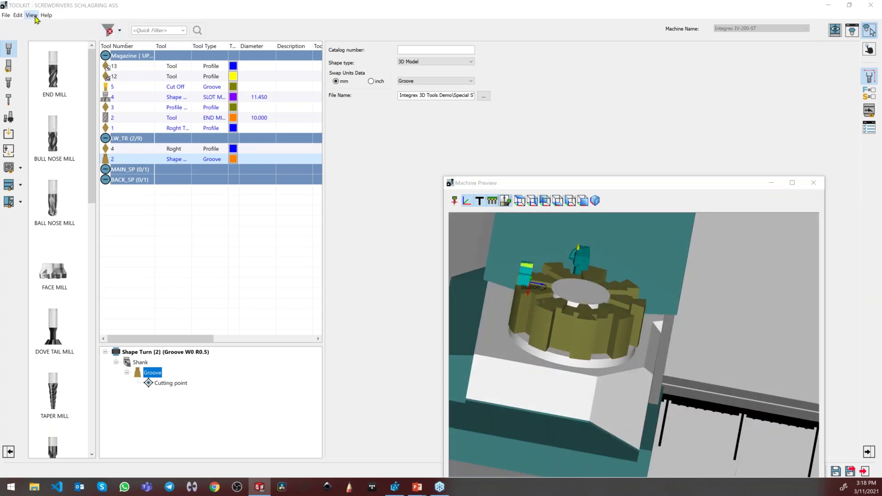
left_click(54, 34)
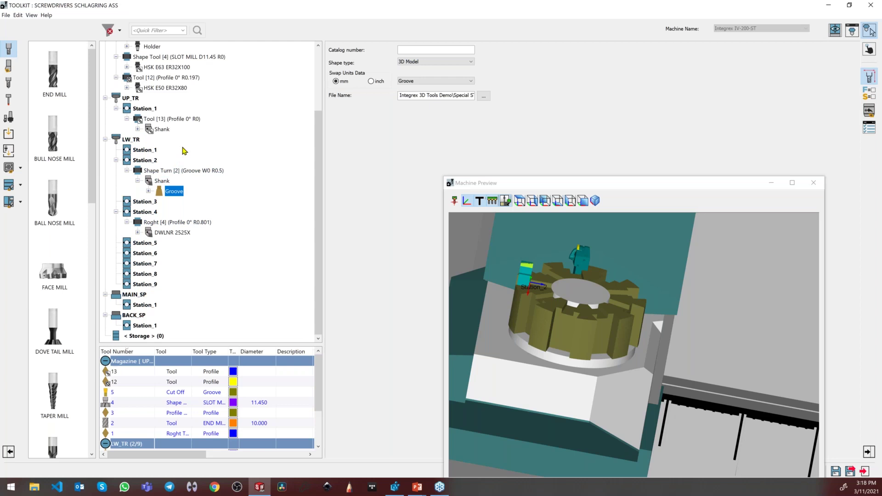
left_click(140, 224)
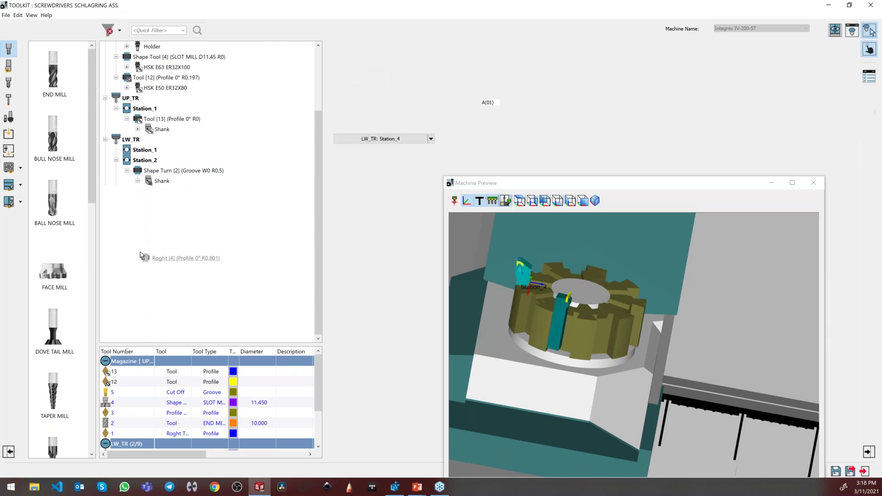
left_click_drag(141, 225, 142, 255)
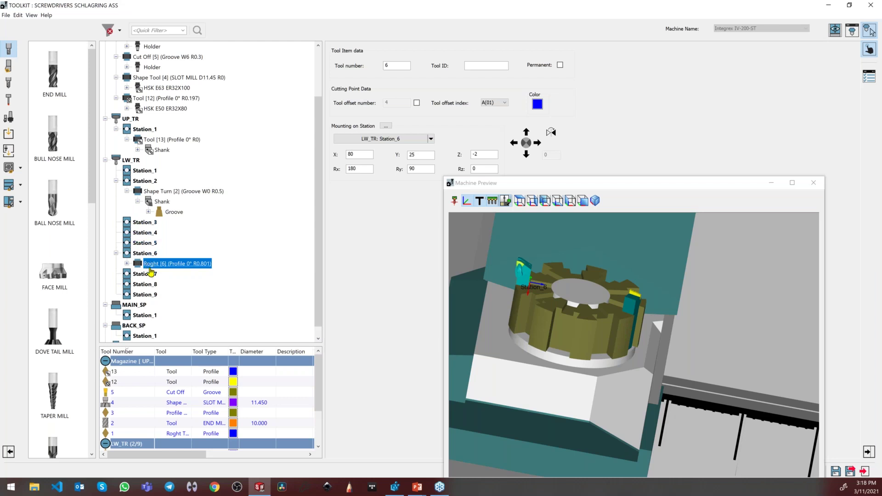
- Mount Shape Tool [4], the D11.45 slot mill, from the magazine onto UP_TR Station_1
scroll(230, 264, "up", 2)
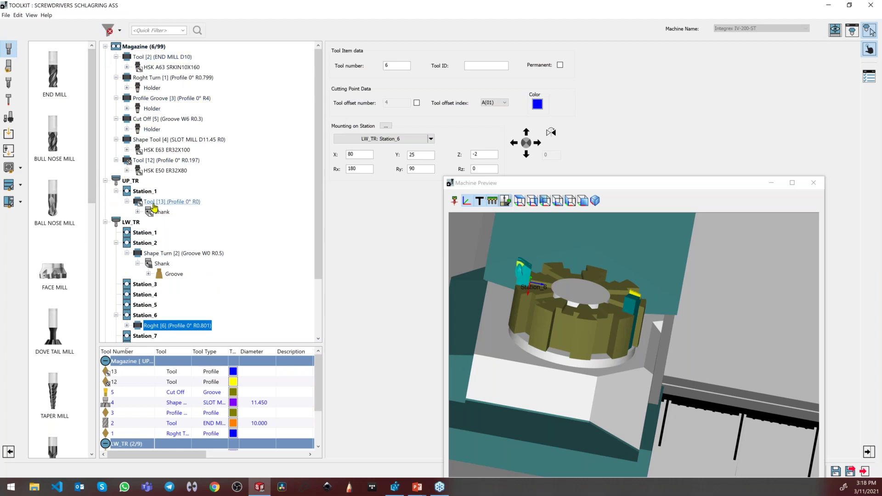
left_click(642, 328)
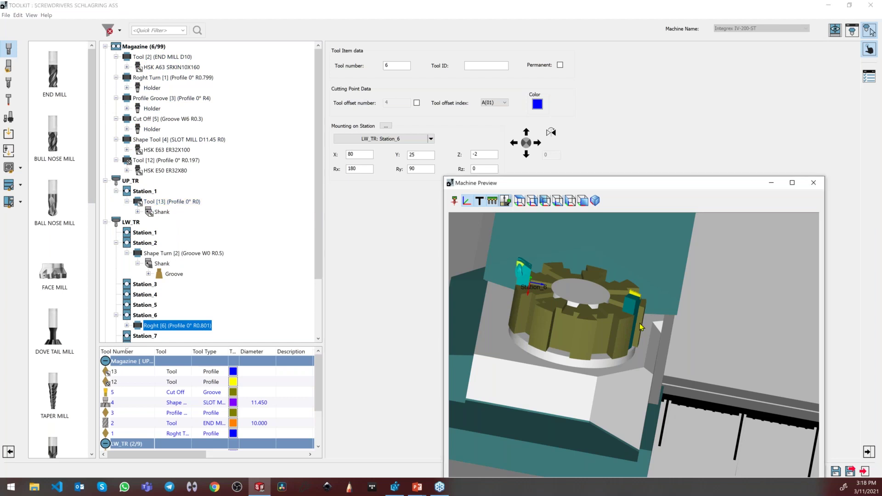
left_click_drag(642, 327, 642, 308)
scroll(643, 308, "down", 6)
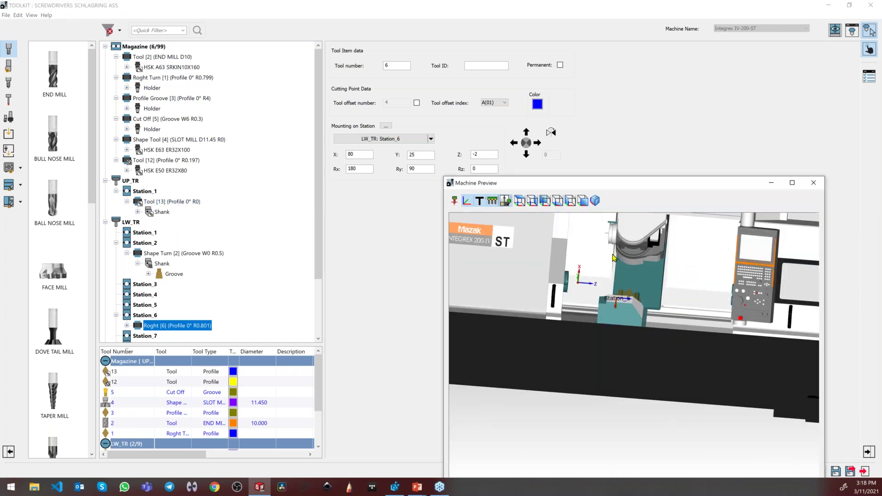
scroll(633, 295, "up", 8)
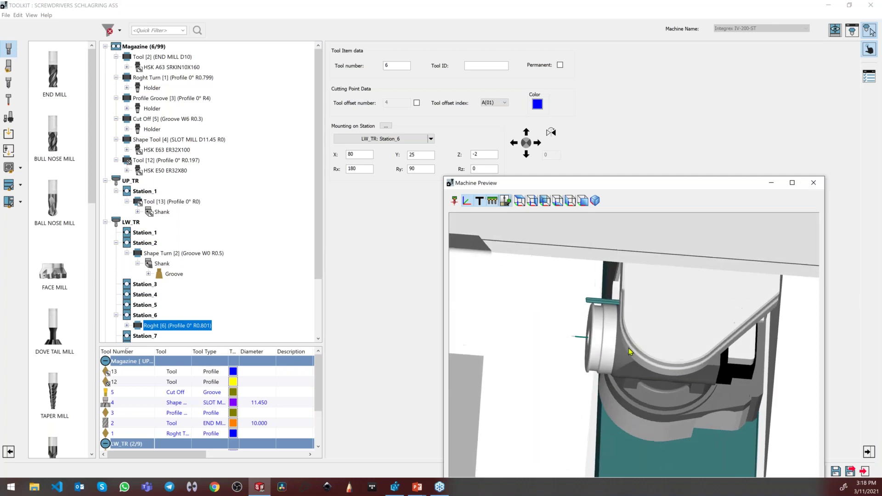
scroll(562, 348, "up", 2)
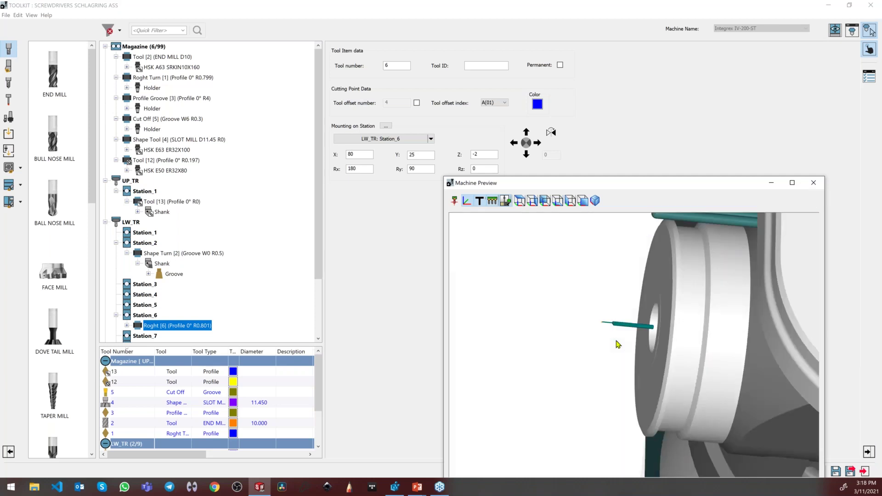
left_click(136, 140)
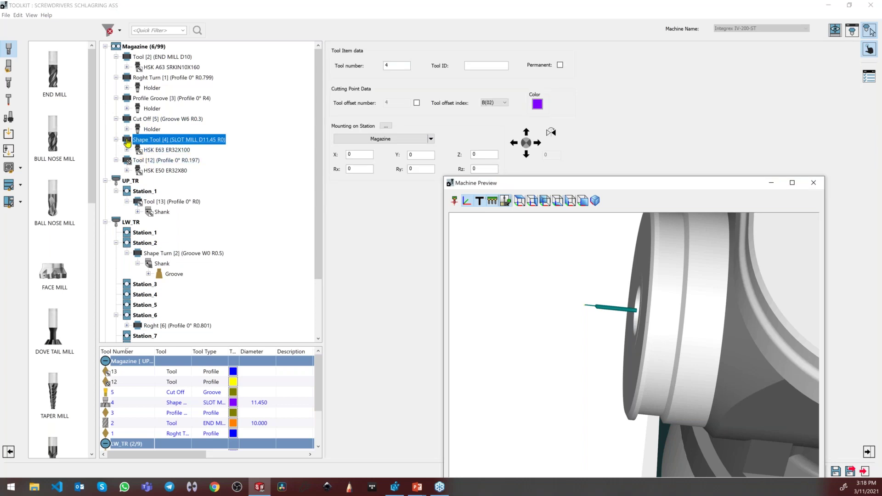
right_click(129, 140)
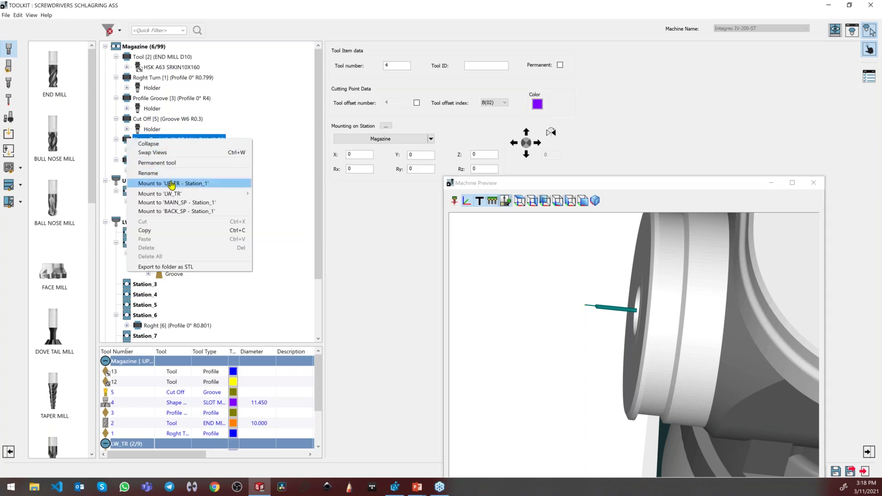
left_click(171, 183)
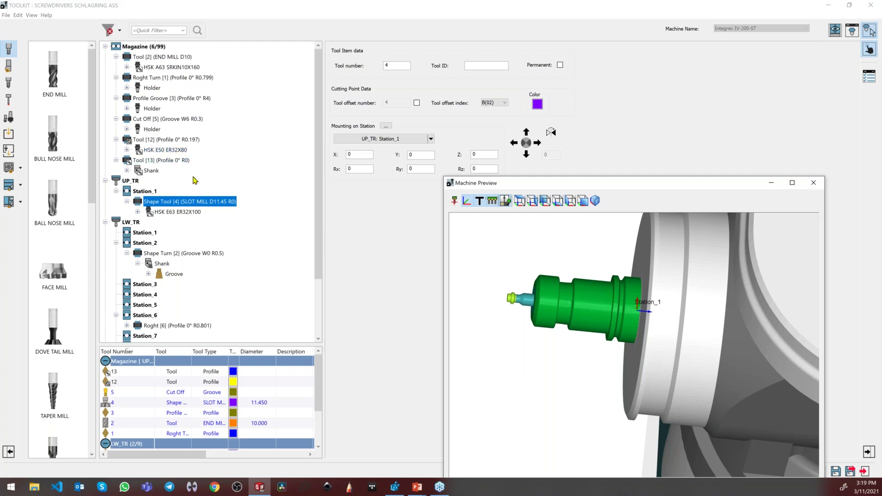
- Review the tool assignments across the magazine, turret and spindle stations, and close the ToolKit
scroll(152, 151, "down", 1)
scroll(121, 162, "up", 1)
scroll(214, 232, "down", 3)
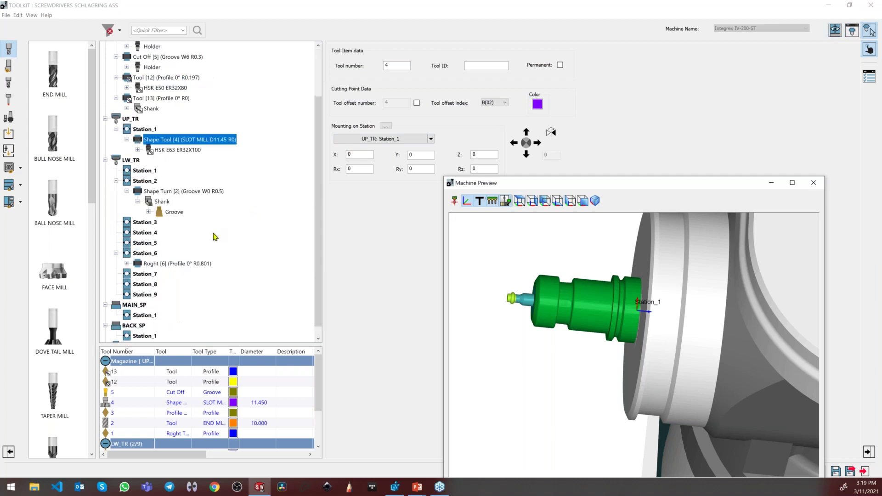
left_click(872, 5)
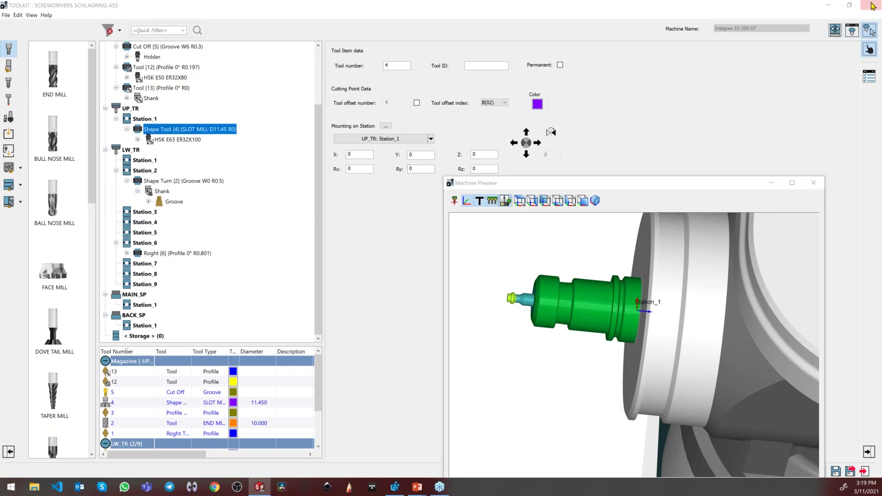
- Switch to the PowerPoint slide show and advance to the slide on exchanging tools between stations
left_click(447, 262)
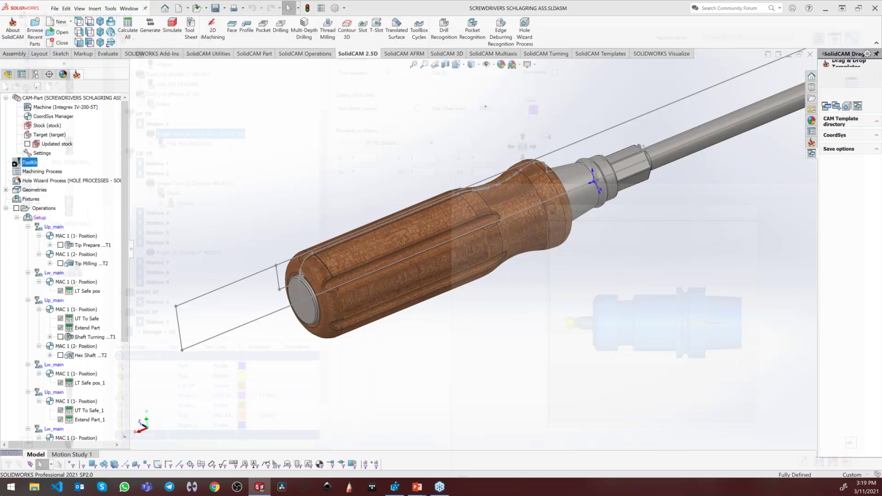
mouse_move(417, 487)
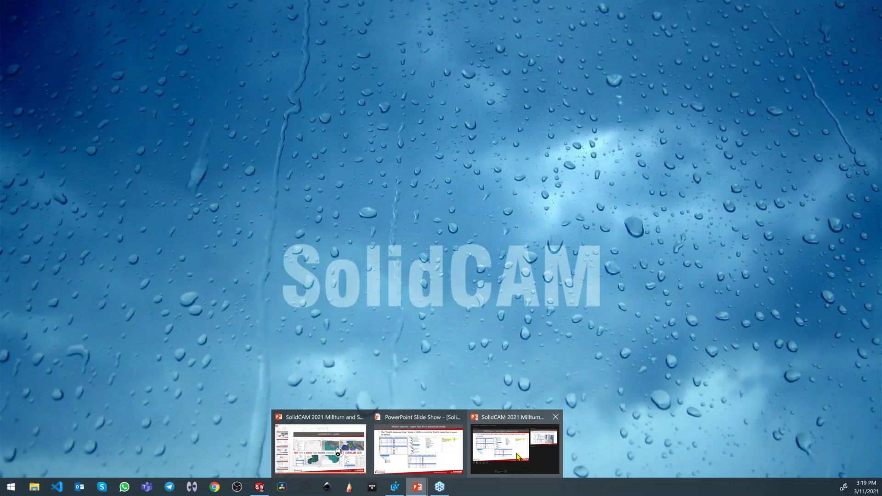
left_click(514, 450)
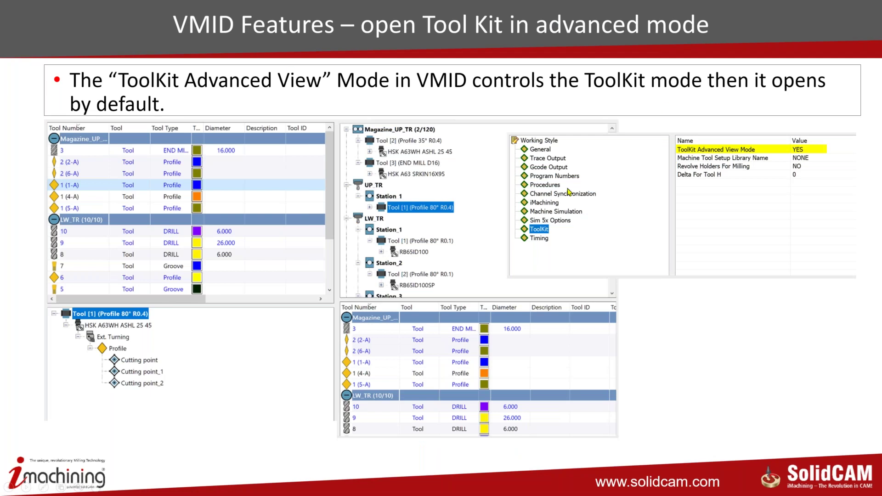
left_click(641, 151)
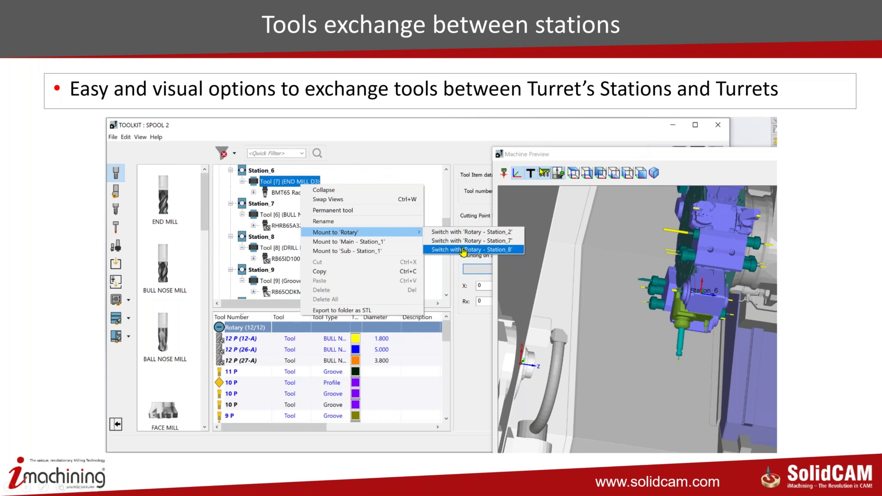
- Switch back to SolidCAM and open the recent CAM-Part SPOOL 2.prz from the SC2021 MT and ST Intro folder
key("alt+Tab")
left_click(111, 8)
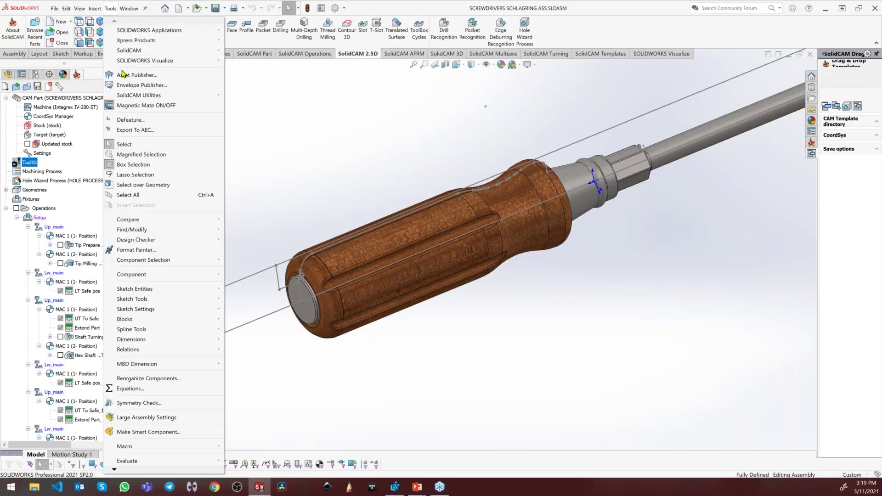
mouse_move(147, 51)
mouse_move(299, 227)
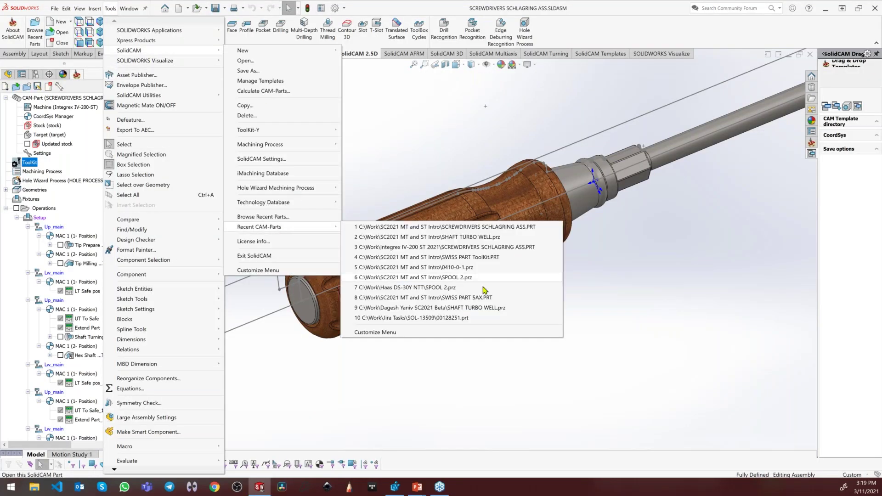
left_click(468, 278)
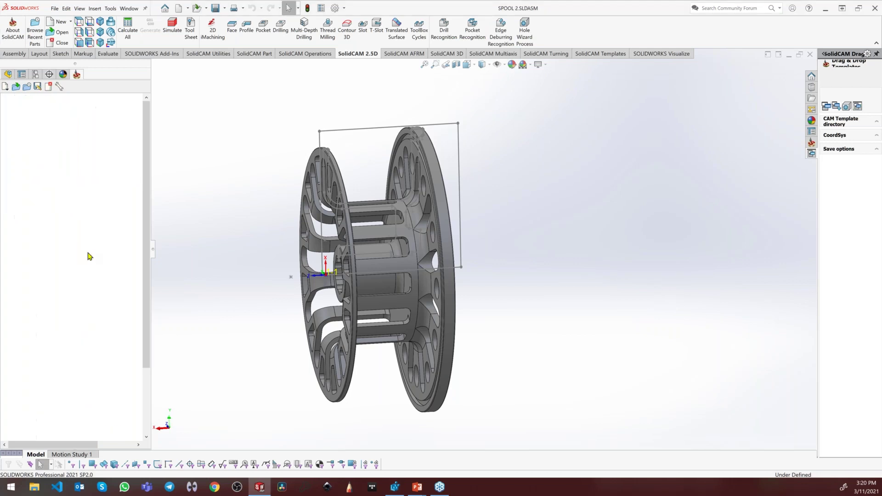
- Calculate the MainWork operations from TR_contour1 through F_contour4
left_click(89, 263)
left_click(82, 309, "shift")
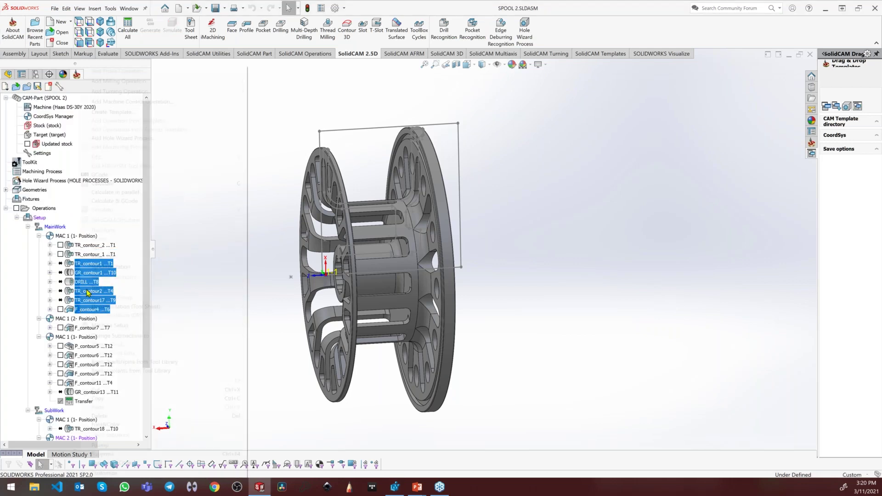
right_click(81, 309)
left_click(102, 183)
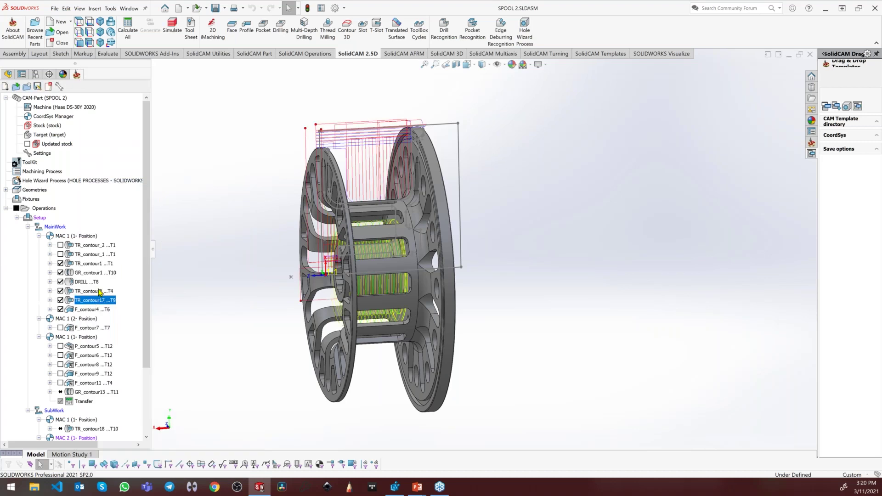
- Launch the SolidCAM Simulator for the GR_contour1, DRILL, TR_contour2 and TR_contour17 operations and apply the Default theme
right_click(93, 249)
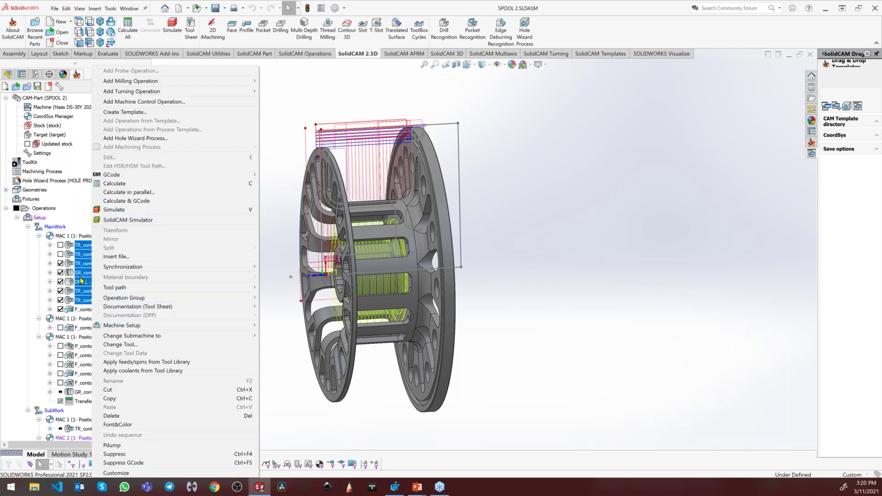
left_click(87, 304)
right_click(88, 303)
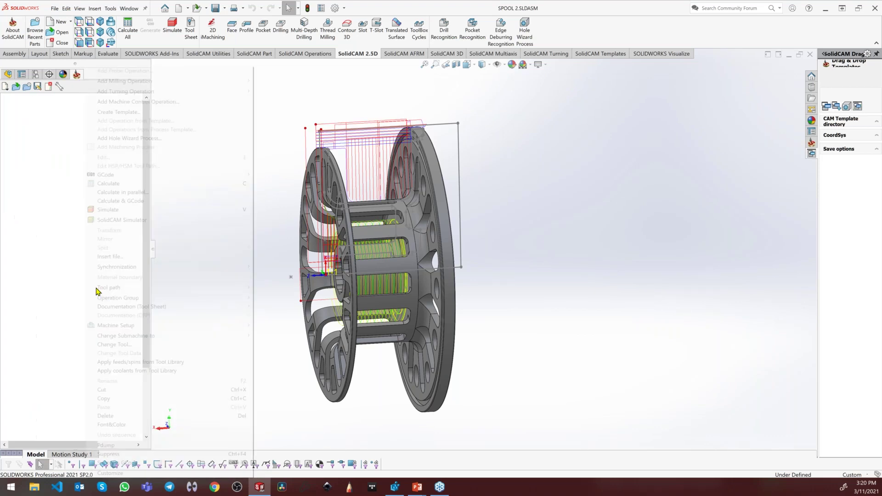
left_click(135, 221)
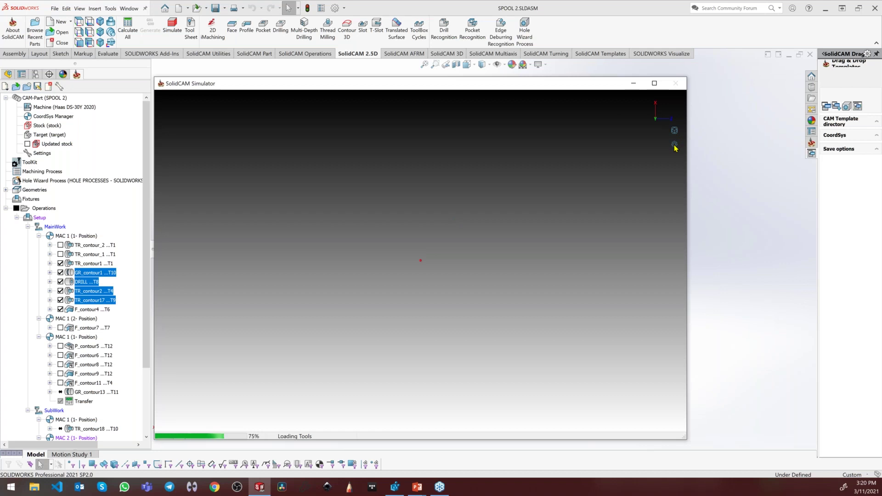
left_click(675, 143)
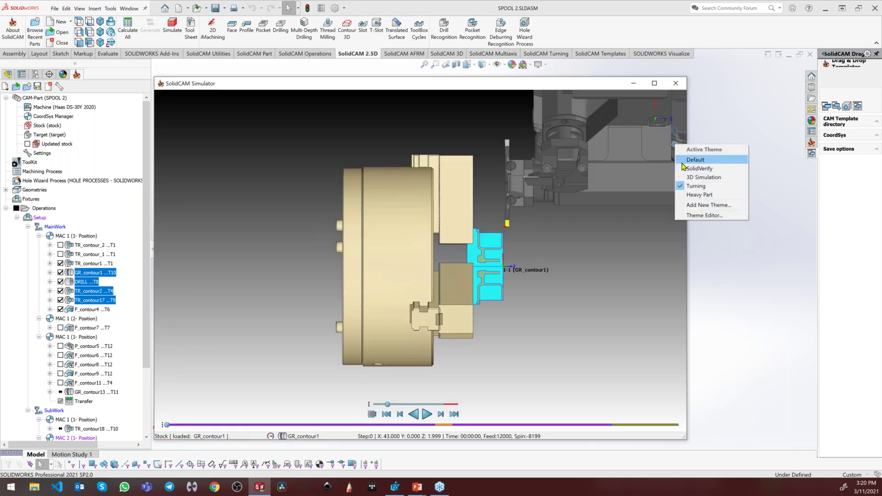
left_click(683, 162)
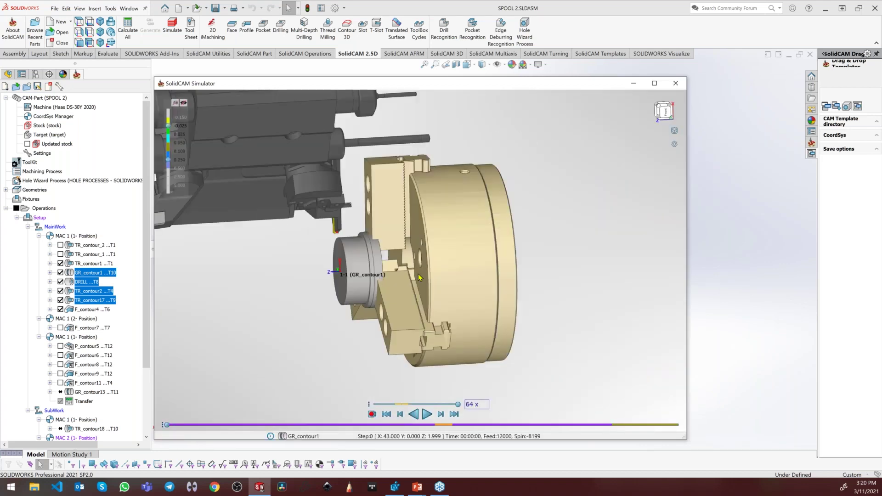
- Play the machine simulation through to TR_contour17 while watching the turret and chuck, and pause it there
left_click_drag(439, 271, 469, 239)
scroll(469, 239, "down", 5)
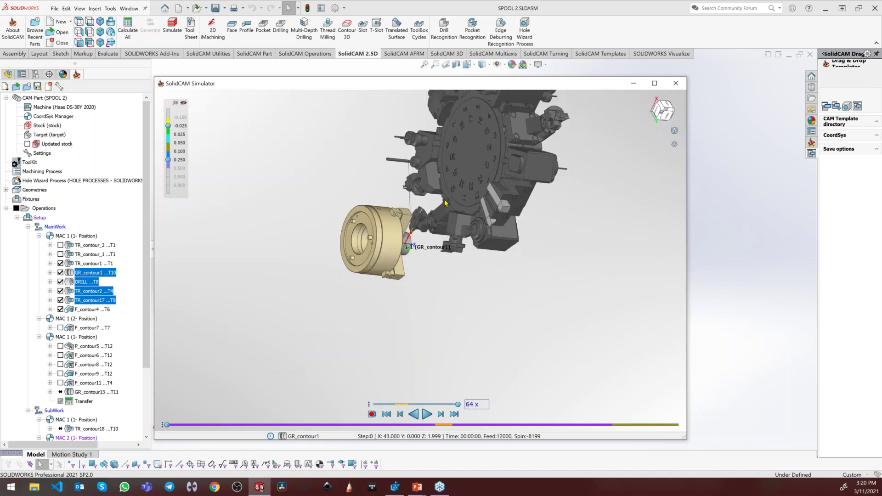
scroll(440, 209, "up", 3)
left_click(427, 414)
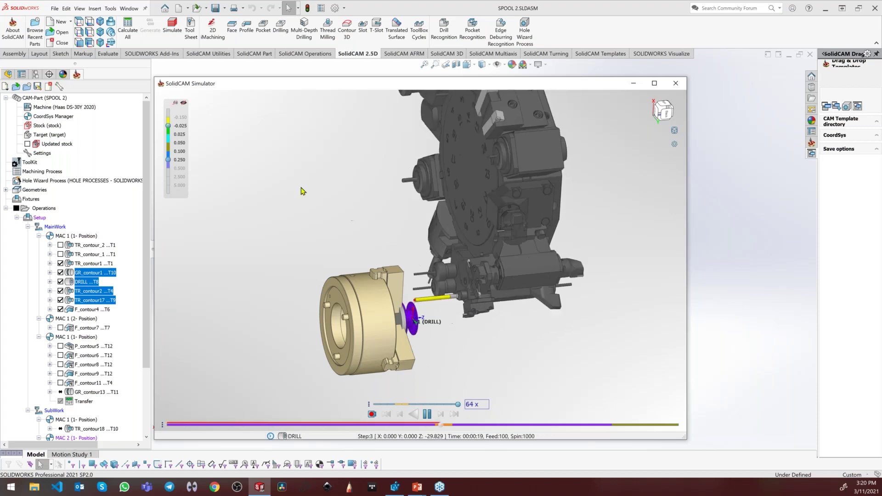
middle_click_drag(475, 259, 457, 326)
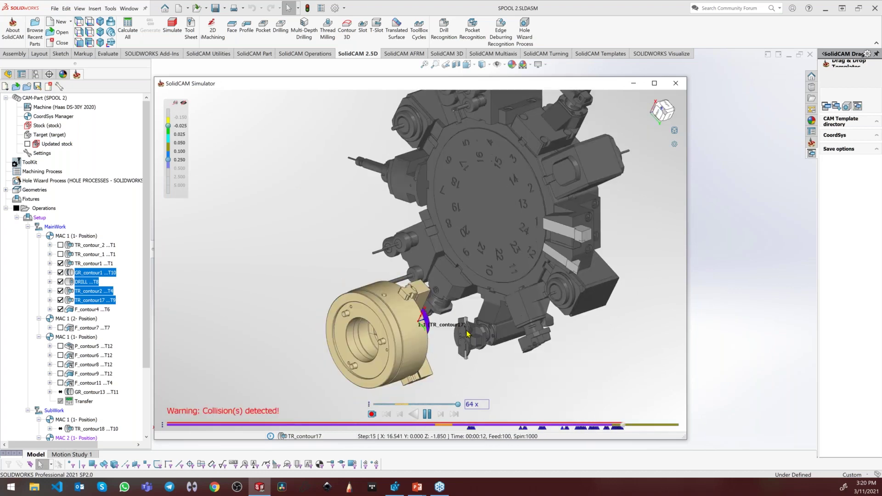
left_click(427, 415)
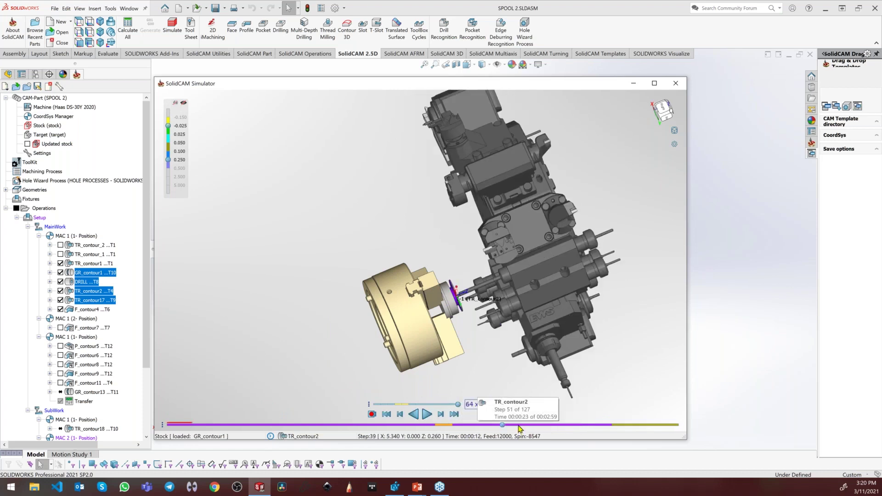
- Jump the simulation to TR_contour17, examine the clearance between the turret's station 8 tools and the chuck, and close the simulator
left_click(629, 425)
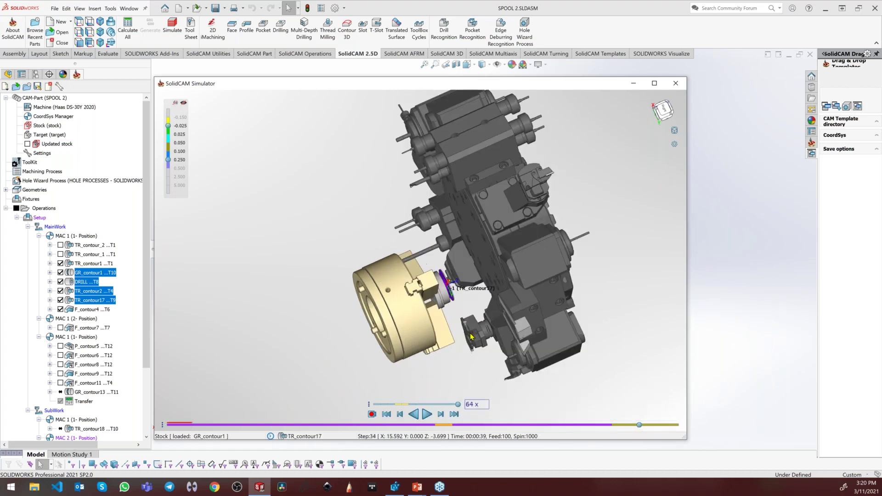
scroll(469, 338, "up", 8)
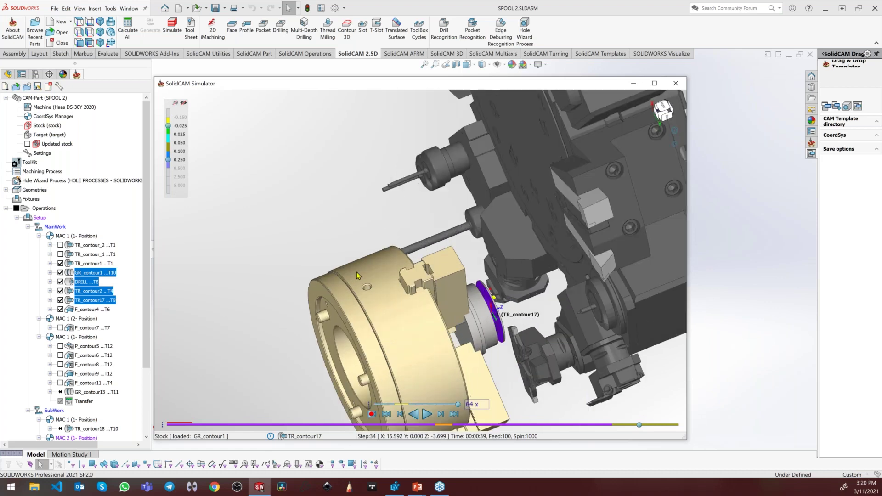
middle_click_drag(453, 248, 541, 236)
scroll(549, 223, "down", 4)
scroll(538, 234, "up", 5)
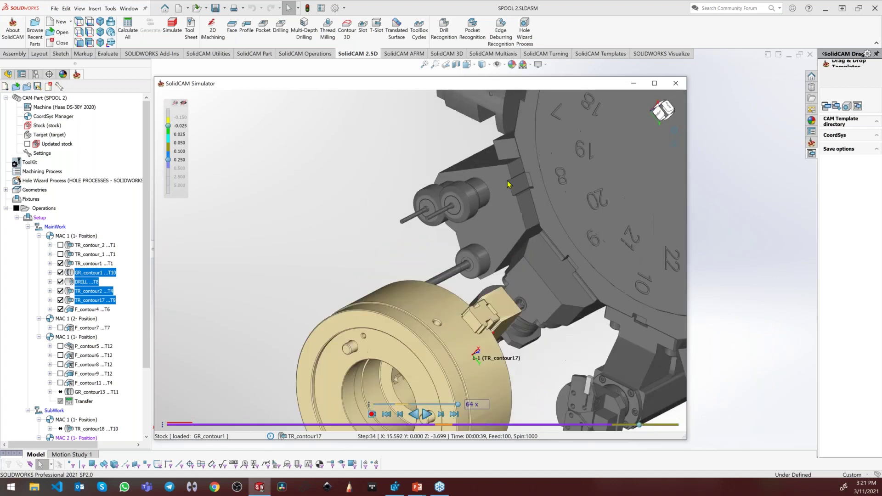
scroll(515, 220, "down", 5)
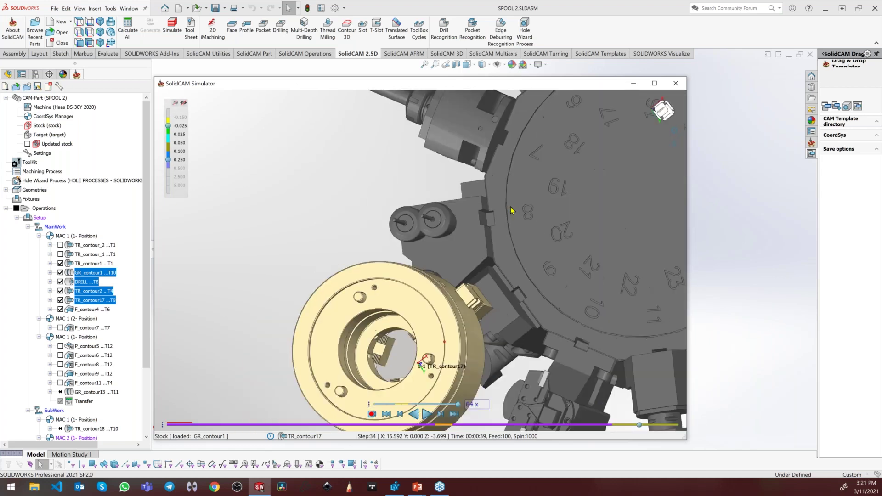
middle_click_drag(494, 186, 457, 234)
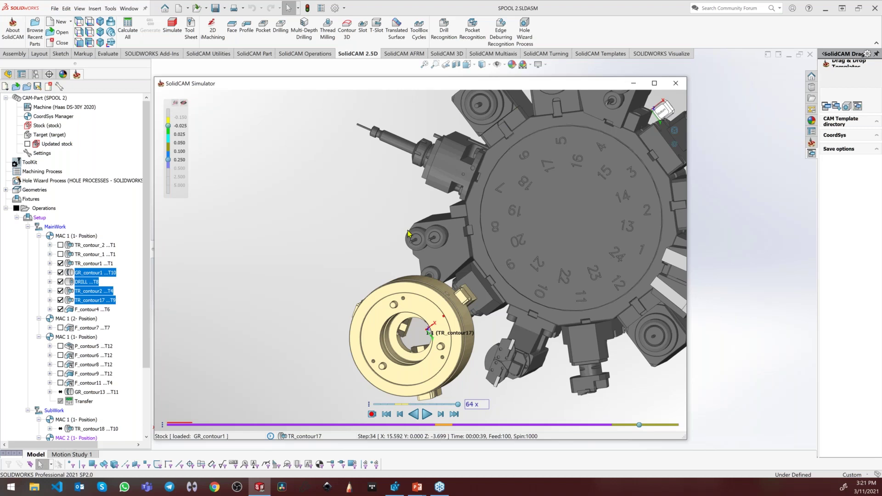
left_click(675, 83)
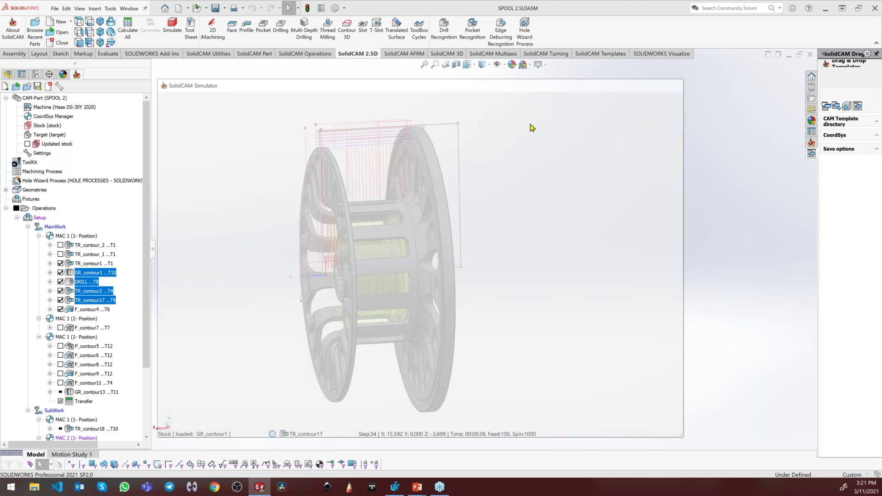
left_click(35, 153)
double_click(37, 153)
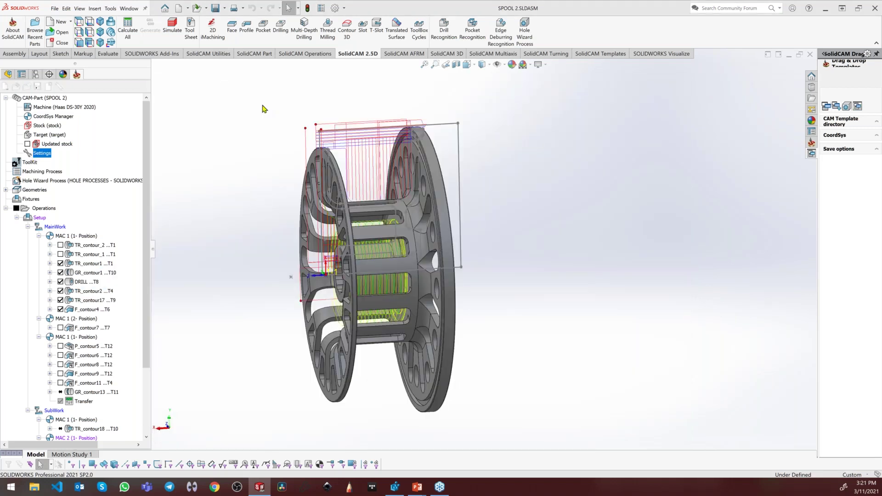
key("Escape")
- In the ToolKit, switch Tool [6], the D8 R1.4 bull nose mill, with the tool on Rotary Station_8, then save and exit
double_click(35, 163)
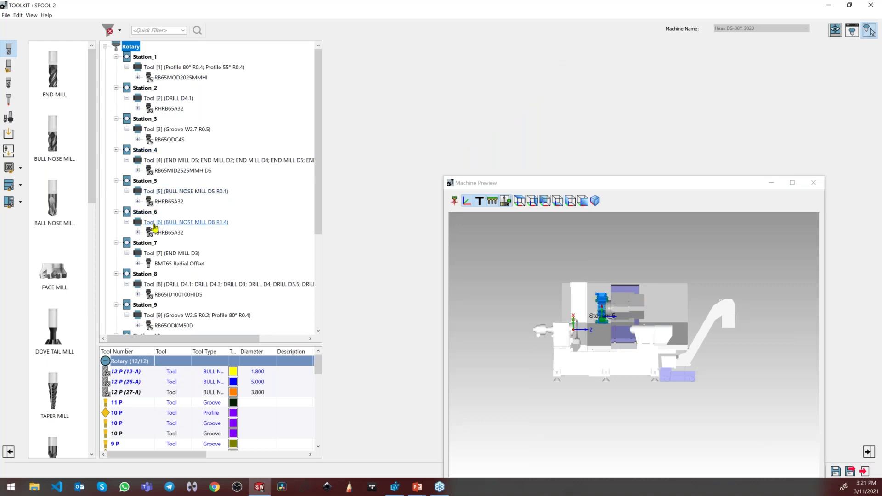
left_click(154, 223)
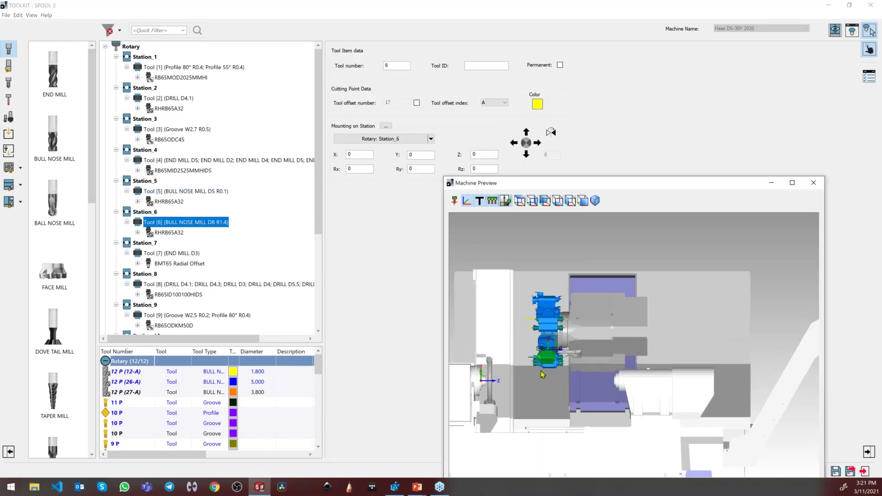
right_click(177, 228)
mouse_move(227, 270)
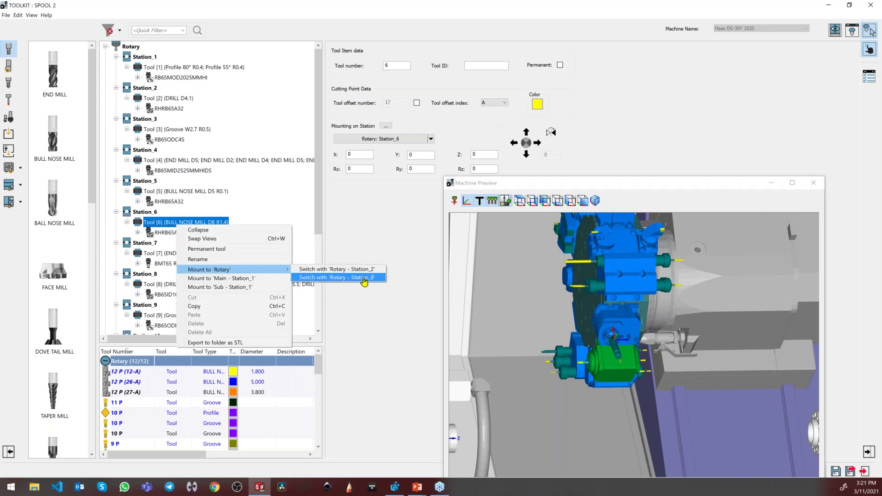
left_click(364, 278)
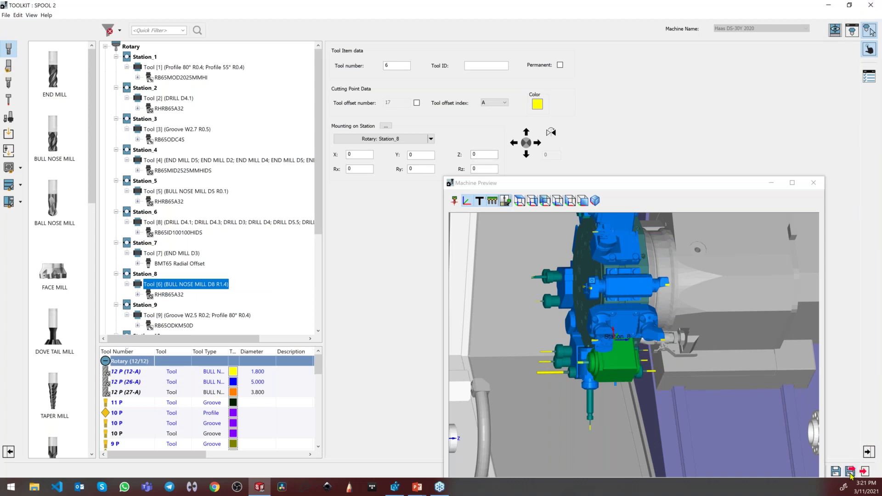
left_click(850, 473)
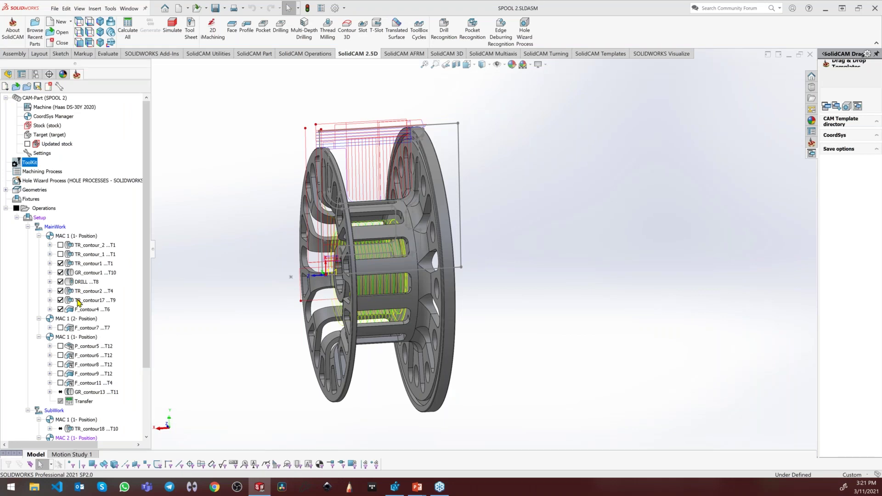
- Launch the SolidCAM Simulator for the TR_contour2 and TR_contour17 operations
left_click(79, 282)
right_click(81, 282)
left_click(73, 298)
right_click(73, 298)
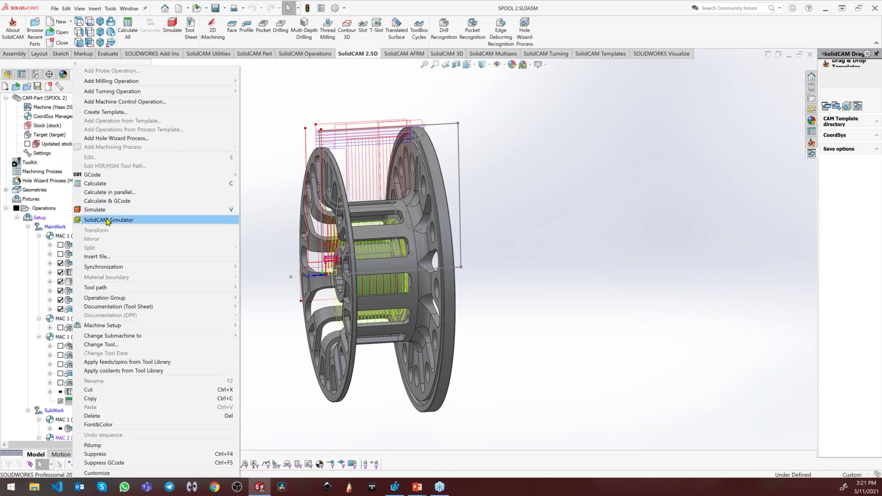
left_click(107, 220)
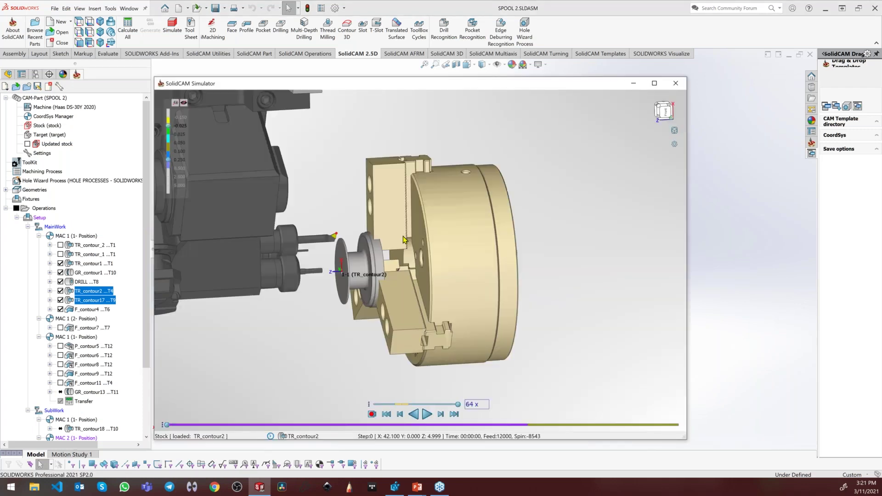
- Jump the simulation to step 18 of TR_contour17 and examine the clearance between the exchanged turret tools and the chuck
middle_click_drag(370, 246, 476, 441)
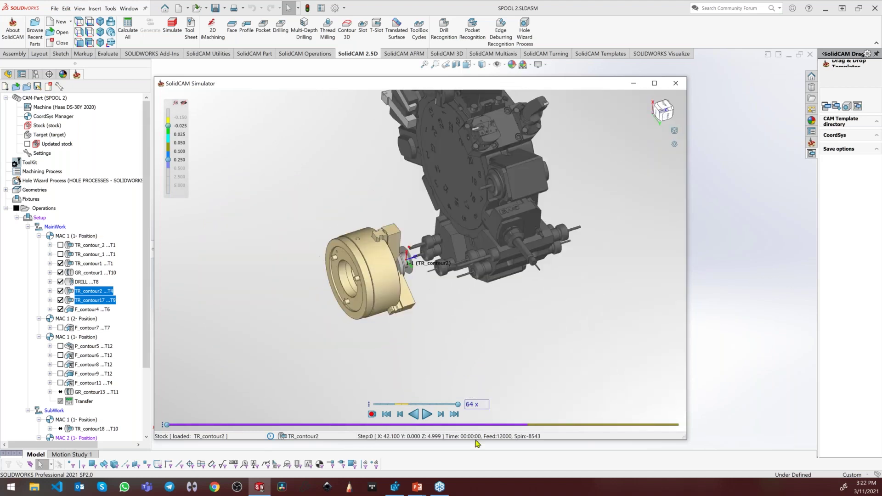
left_click(561, 424)
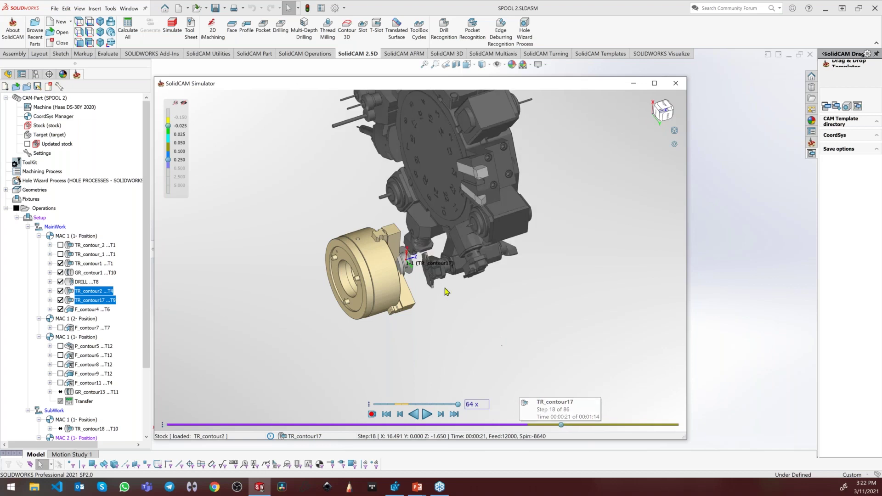
scroll(412, 213, "up", 5)
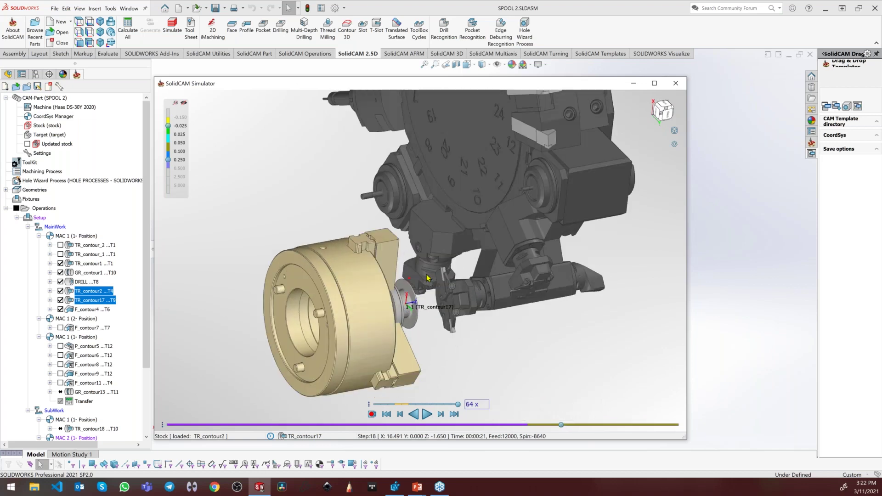
- Inspect the turret tools' clearance around the chuck from several angles at step 18 of TR_contour17, and close the simulator
scroll(425, 289, "up", 2)
middle_click_drag(425, 288, 353, 112)
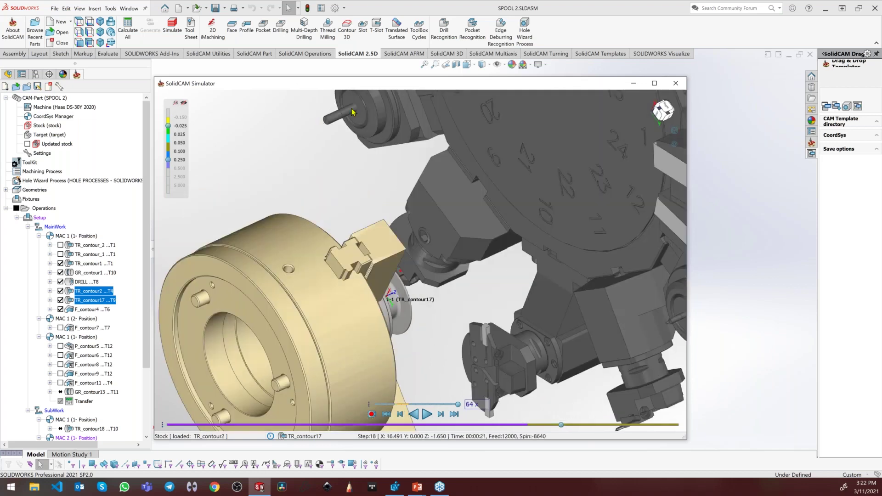
scroll(370, 183, "down", 5)
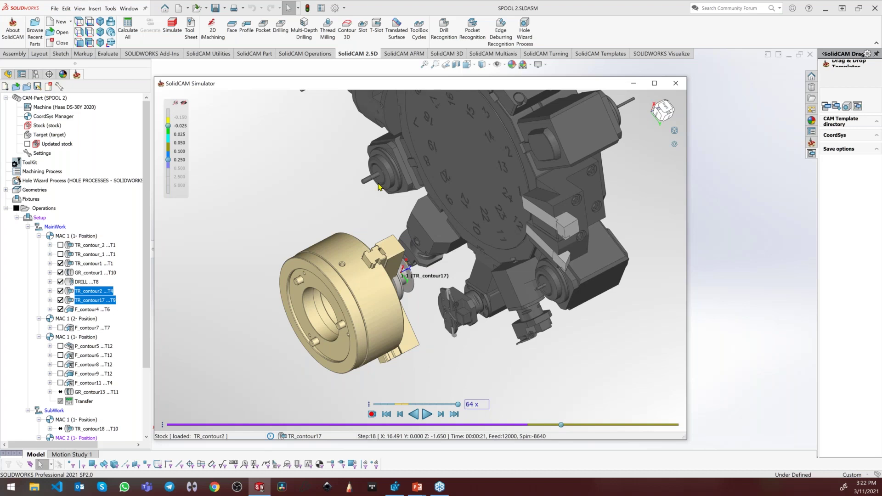
middle_click_drag(462, 288, 422, 202)
left_click(675, 84)
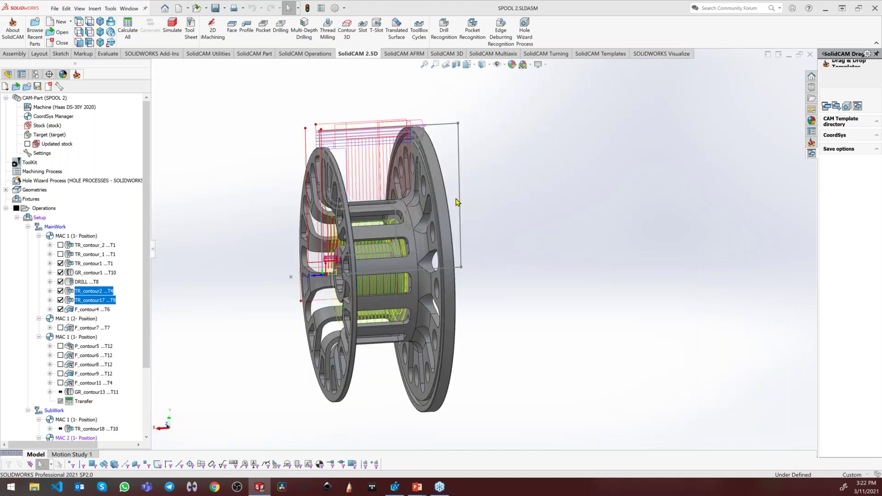
- Switch to the PowerPoint slide show and review the slide on exchanging tools between turret stations
mouse_move(417, 491)
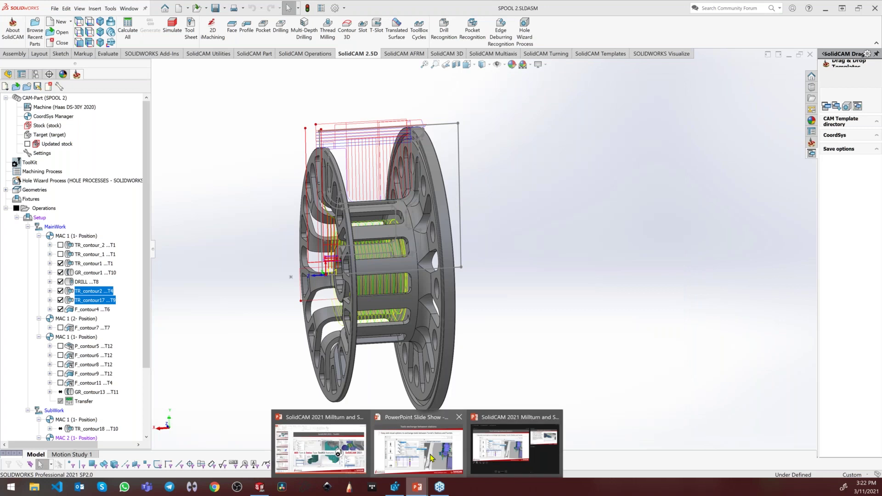
left_click(403, 457)
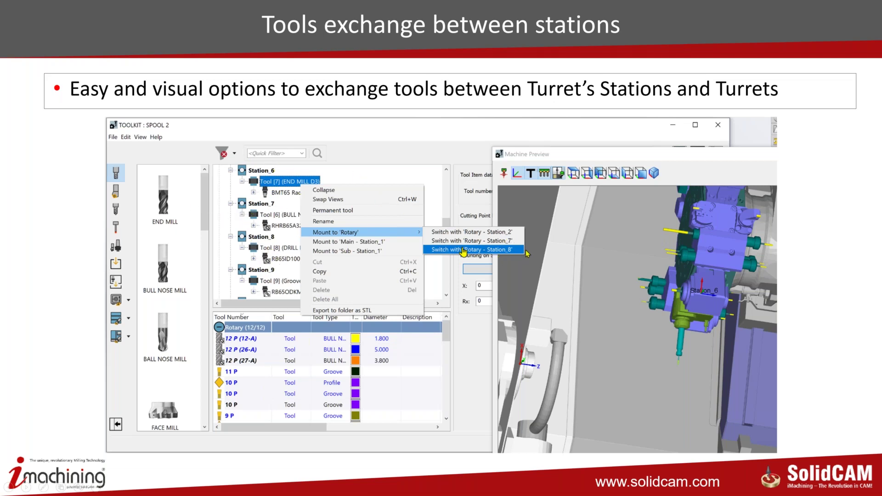
left_click(591, 289)
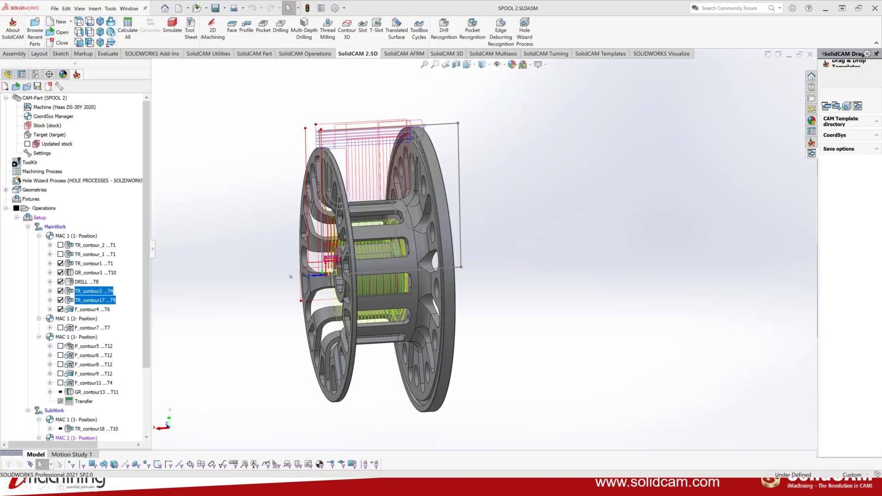
- Return to SOLIDWORKS and open the recent CAM-Part SHAFT TURBO WELL.prz
left_click(110, 8)
mouse_move(128, 50)
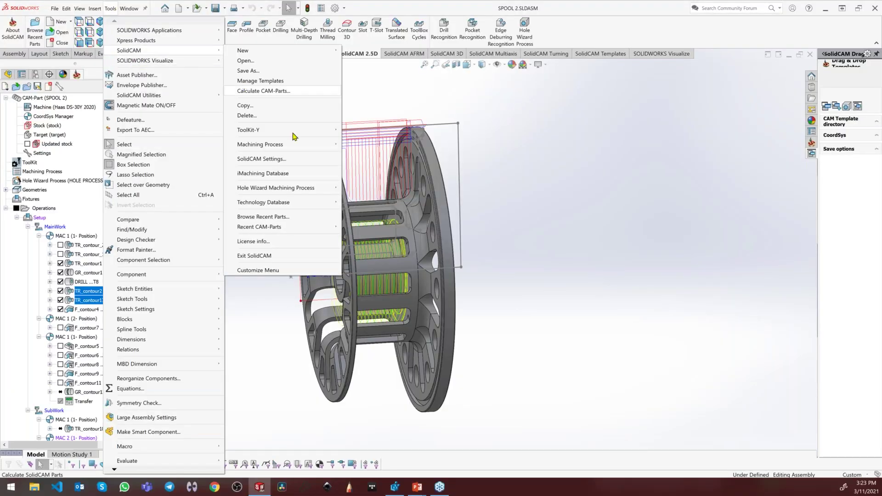
mouse_move(322, 226)
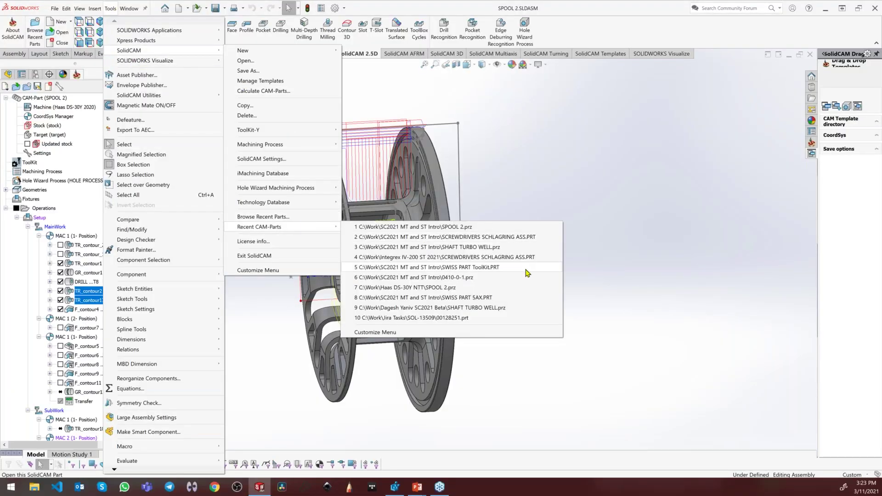
left_click(497, 247)
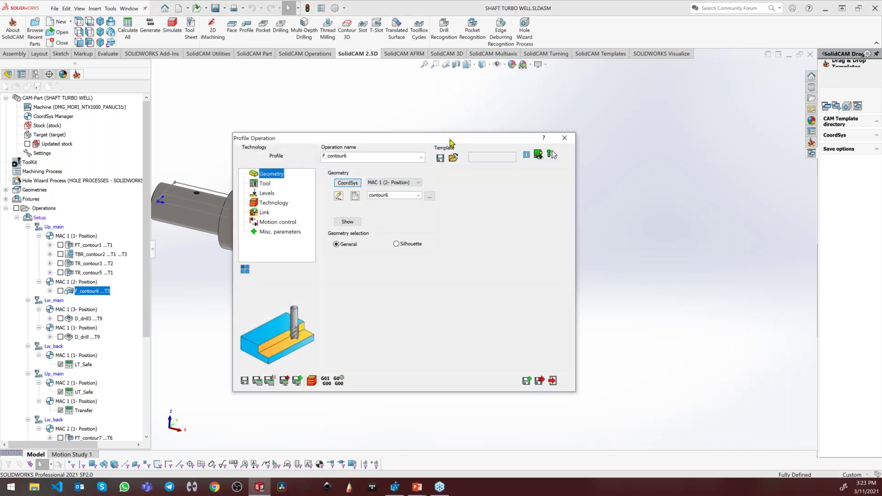
- Display the F_contour6 toolpath and examine its approach line at the shaft's slot relative to the MAC 1 (2- Position) coordinate system
left_click(60, 290)
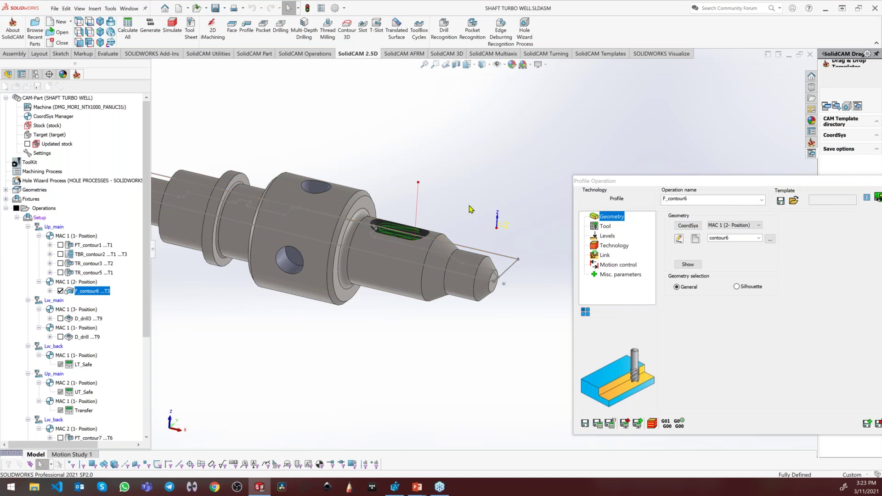
middle_click_drag(462, 228, 435, 241)
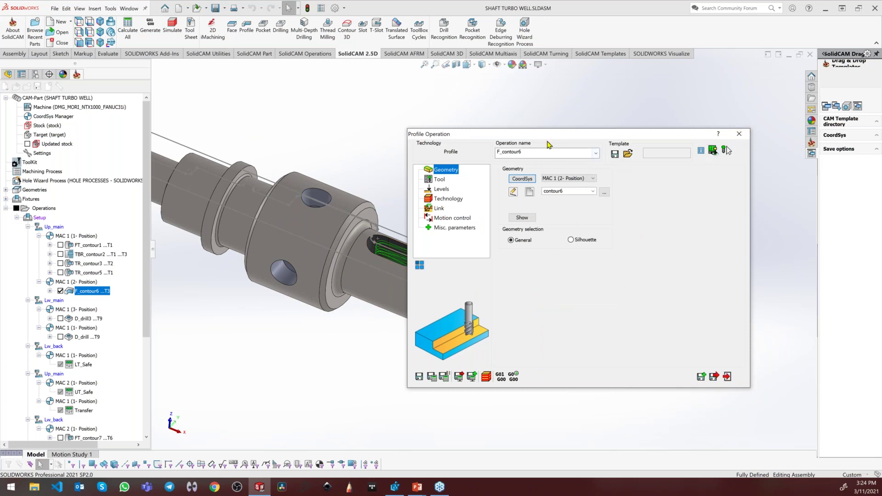
left_click_drag(576, 137, 732, 166)
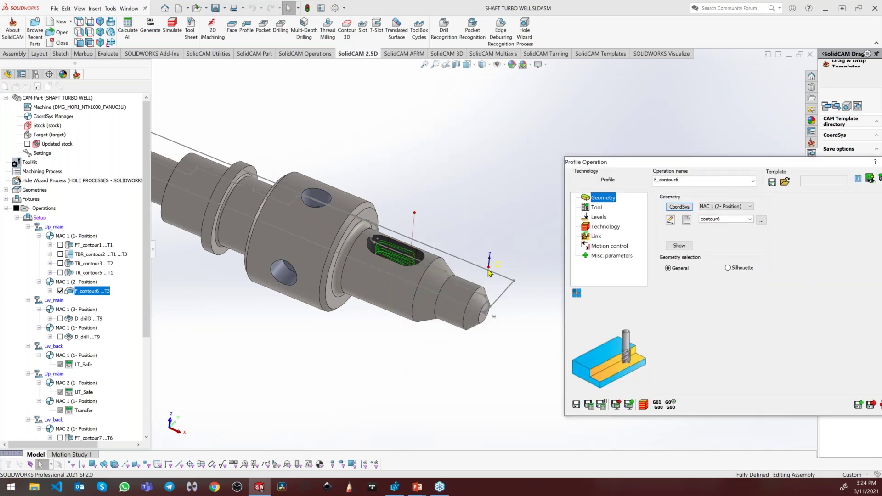
scroll(439, 299, "down", 5)
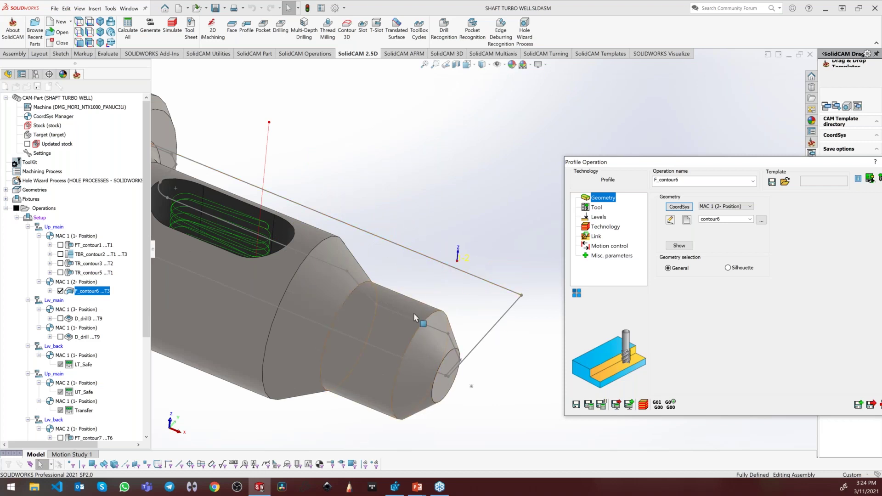
middle_click_drag(453, 308, 515, 250)
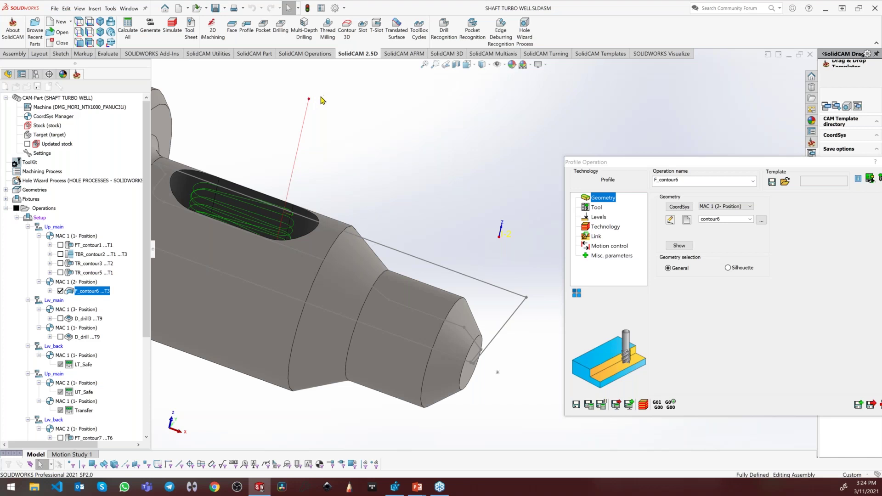
middle_click_drag(519, 255, 342, 86)
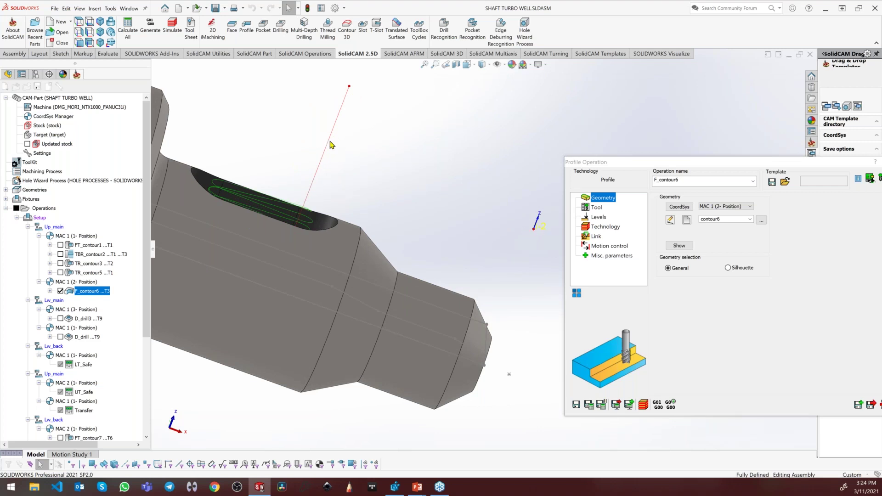
middle_click_drag(470, 194, 431, 191)
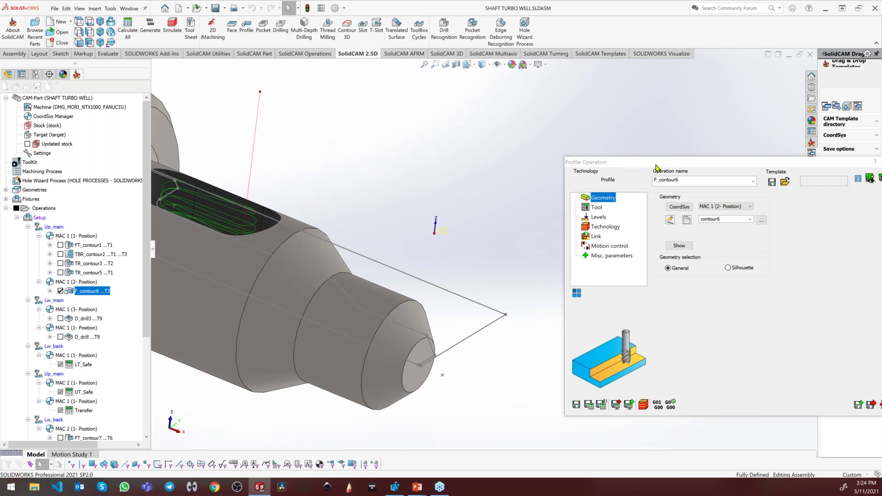
- Open the Machine Preview for the F_contour6 profile operation and display the MAC 1 POS 2 coordinate system beside MAC 1
left_click_drag(656, 168, 541, 112)
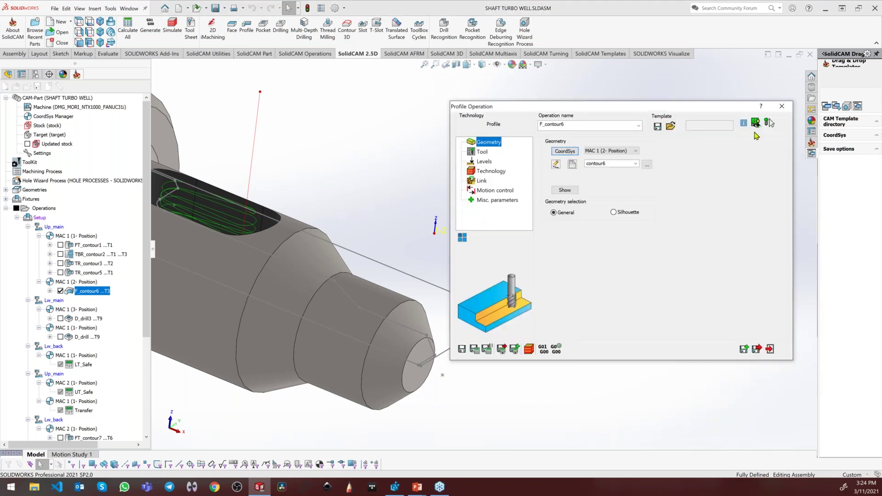
left_click(756, 123)
scroll(607, 227, "up", 5)
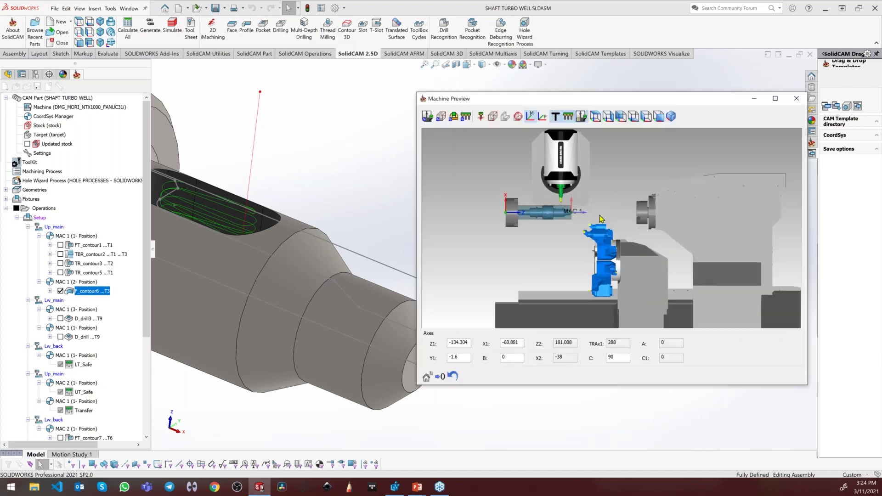
middle_click_drag(599, 217, 597, 203)
scroll(597, 202, "up", 3)
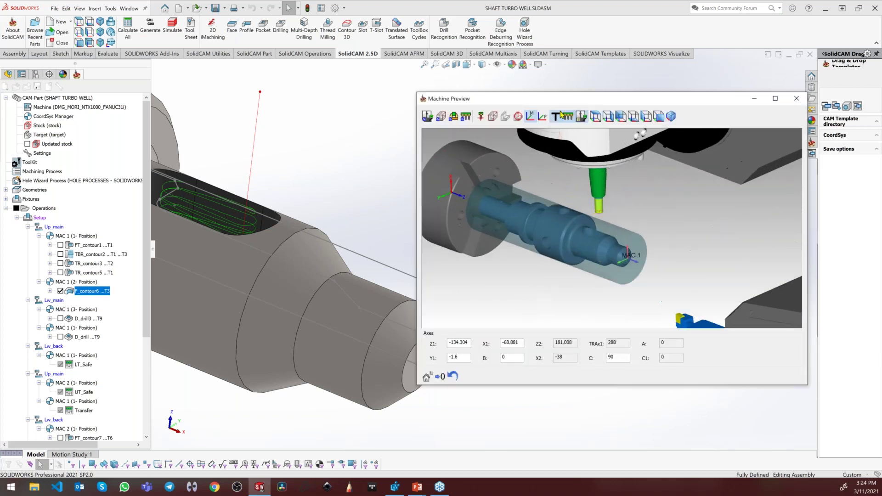
scroll(648, 239, "up", 3)
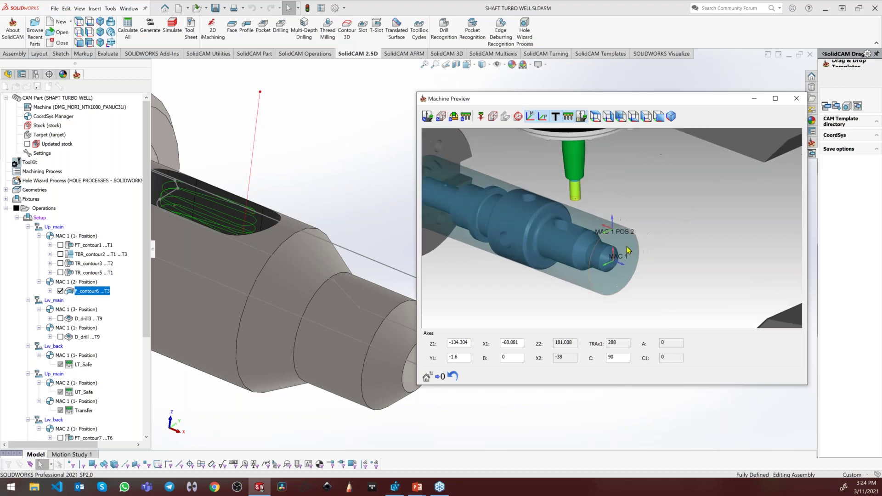
- Examine the milling tool's position and orientation relative to MAC 1 POS 2, the stock and the lower turret in the Machine Preview
scroll(594, 213, "up", 2)
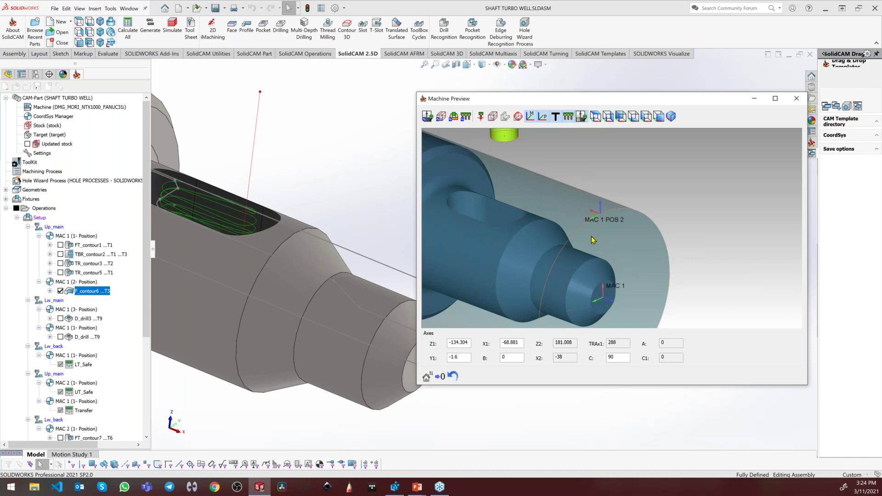
middle_click_drag(582, 224, 566, 203)
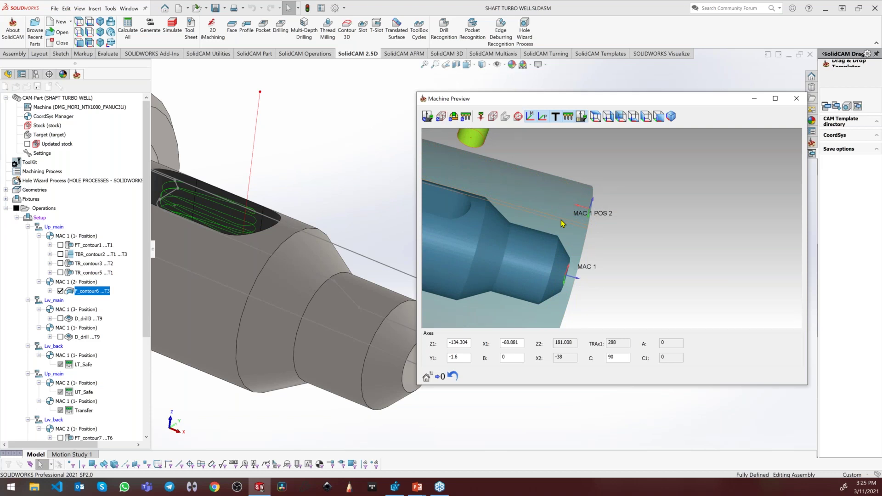
middle_click_drag(610, 247, 553, 180)
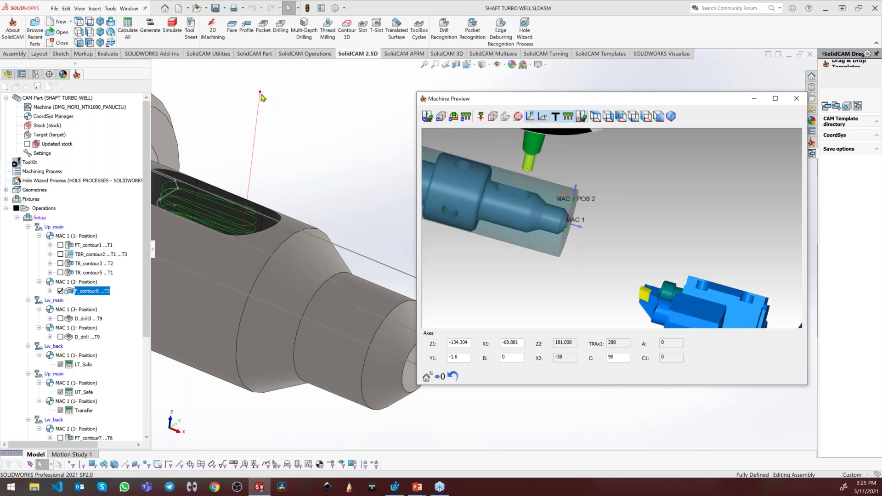
middle_click_drag(597, 201, 589, 235)
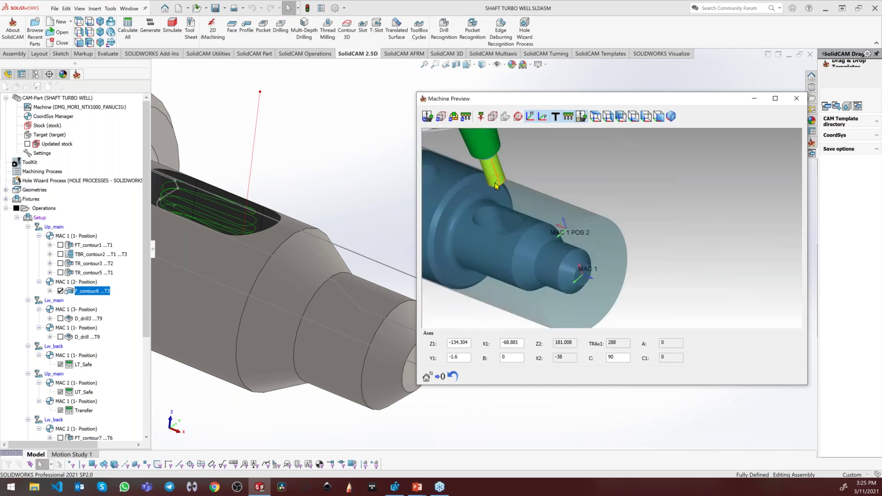
key("ctrl+1")
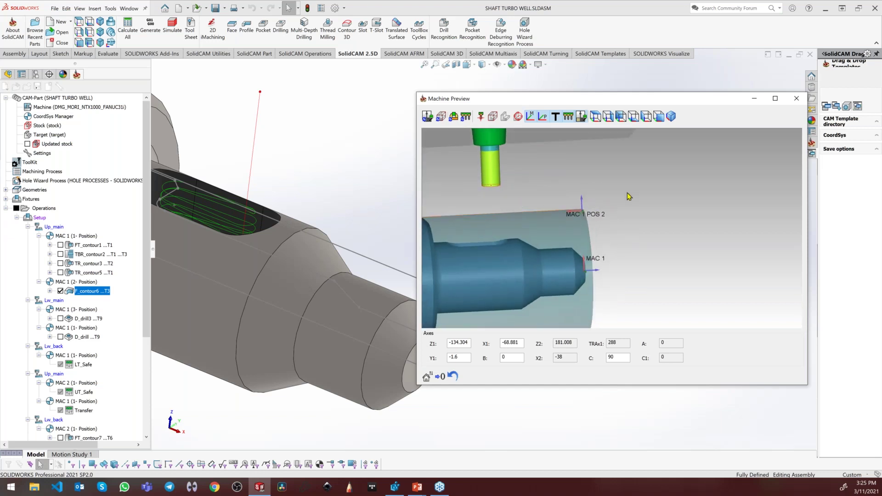
middle_click_drag(628, 195, 629, 205)
scroll(629, 204, "down", 5)
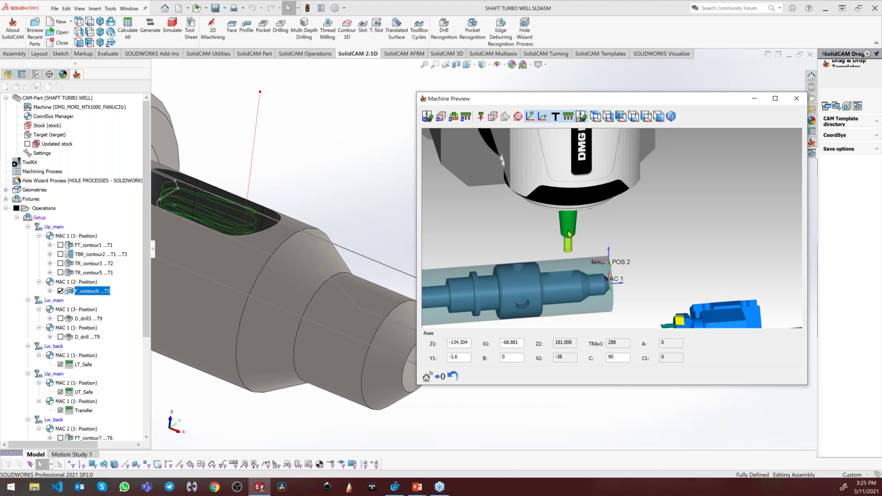
left_click_drag(591, 265, 584, 266)
scroll(585, 266, "up", 2)
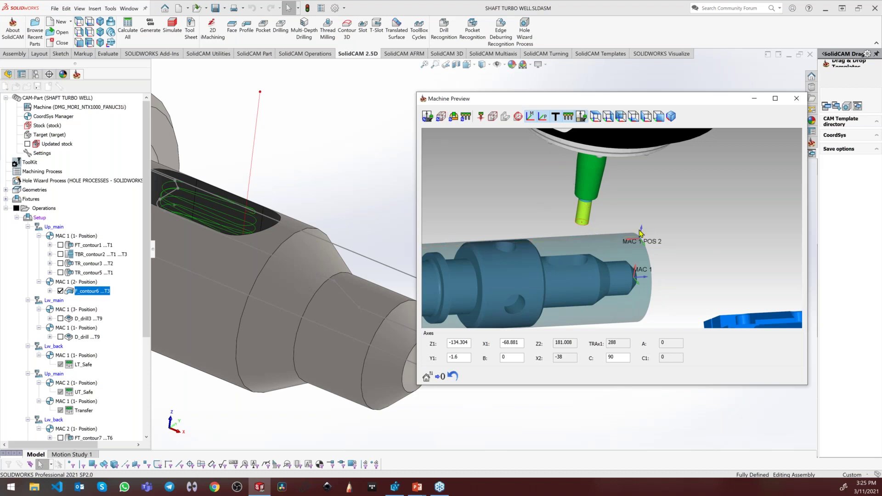
left_click_drag(657, 272, 594, 110)
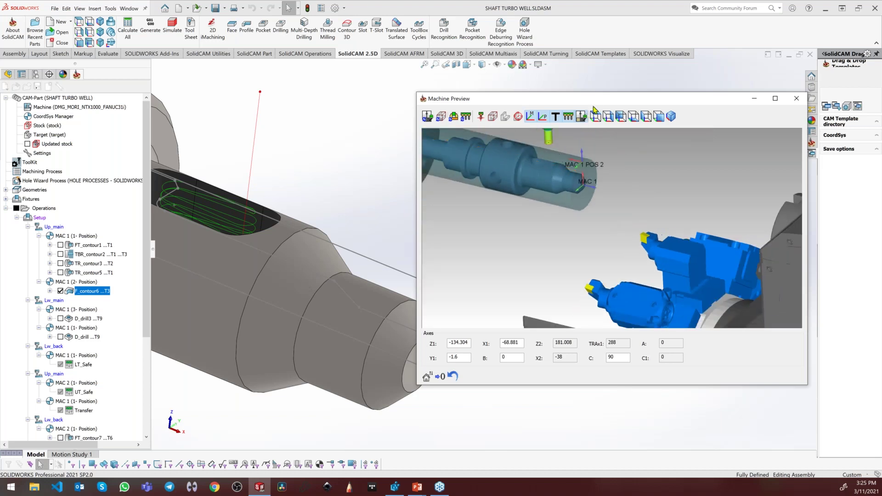
scroll(573, 160, "up", 3)
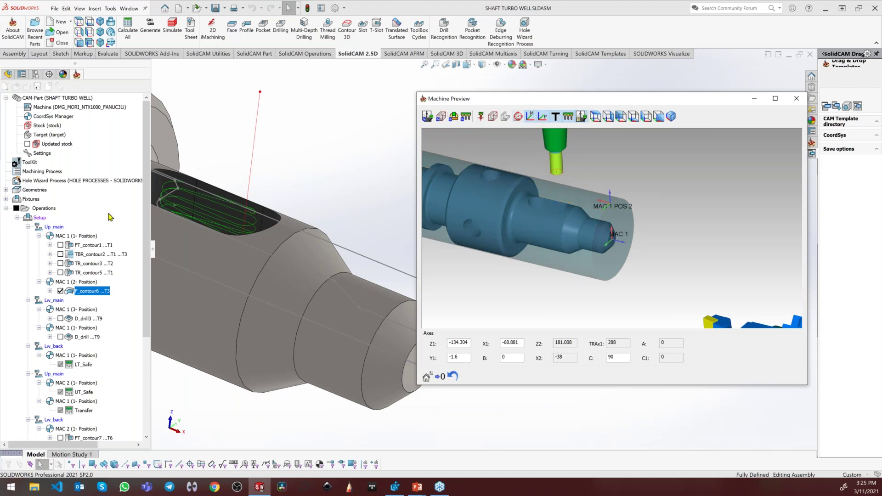
scroll(597, 225, "up", 3)
middle_click_drag(599, 231, 579, 218)
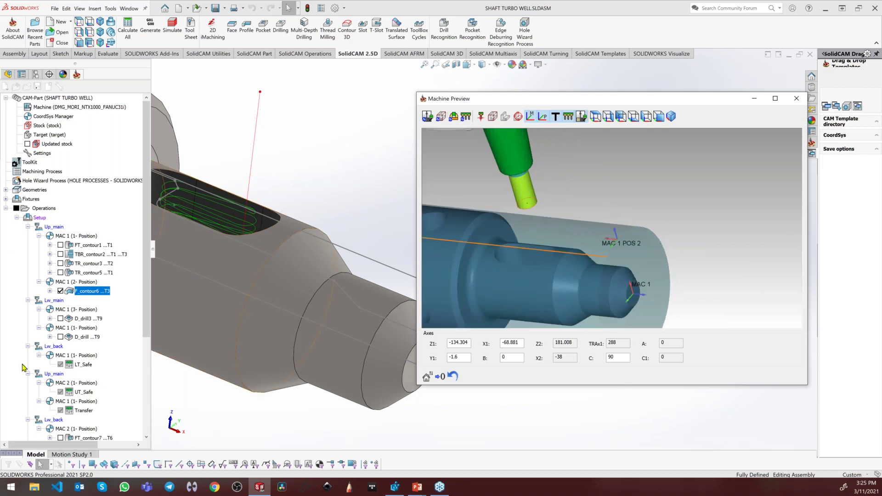
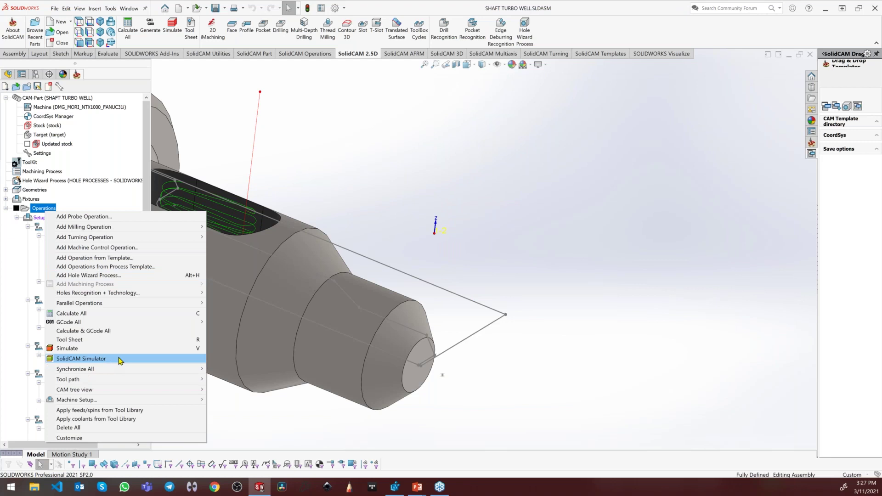
- Launch Machine Simulation for all operations of the SHAFT TURBO WELL part and examine the tools mounted on the lower turret
left_click(112, 349)
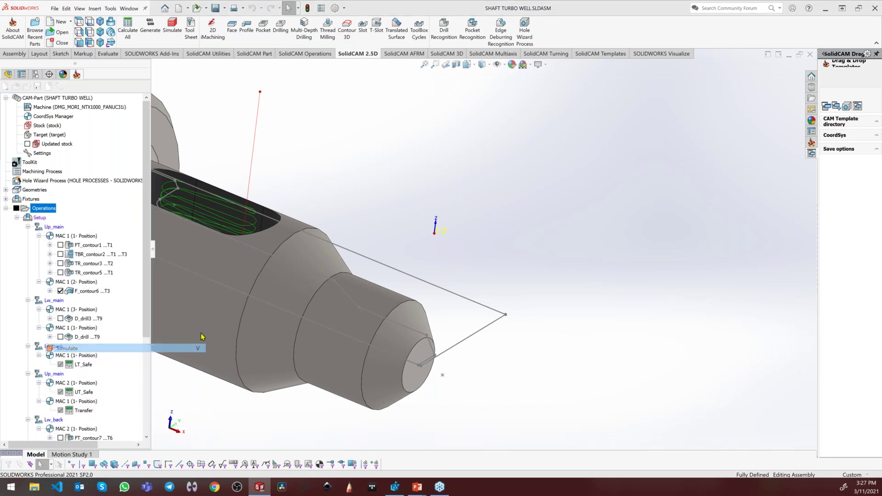
left_click(98, 100)
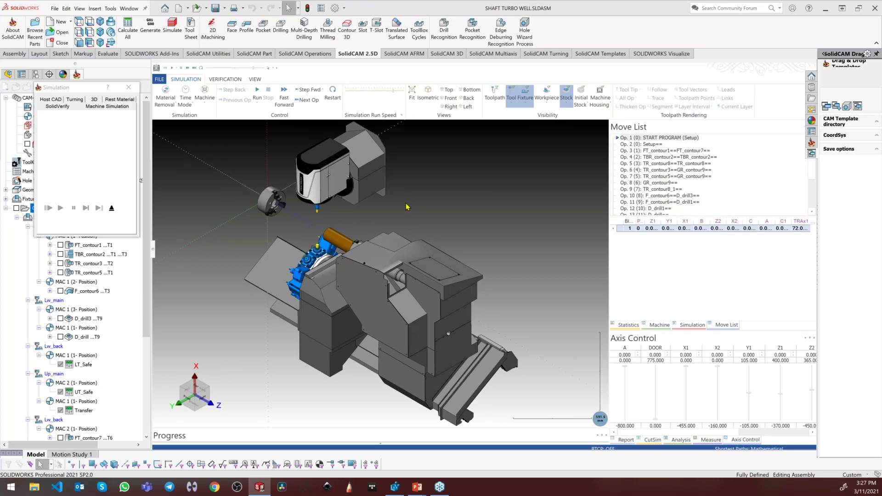
scroll(406, 207, "up", 3)
middle_click_drag(406, 207, 346, 342)
scroll(302, 297, "up", 3)
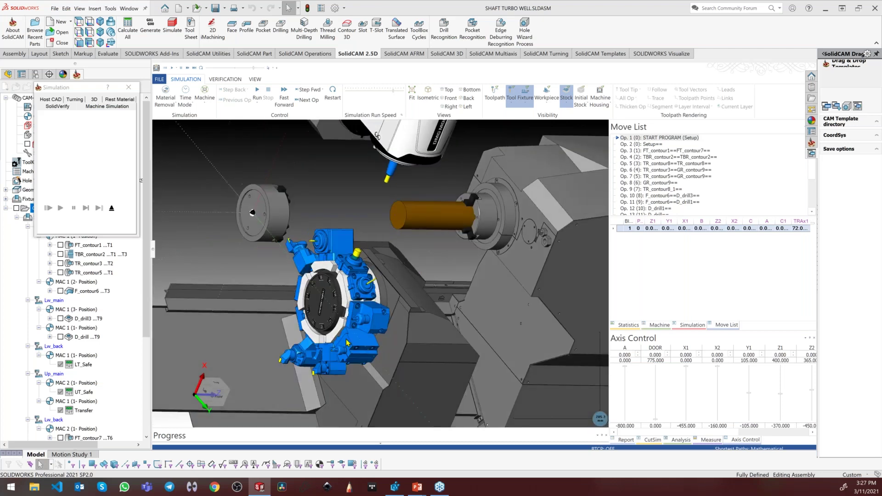
scroll(346, 342, "up", 5)
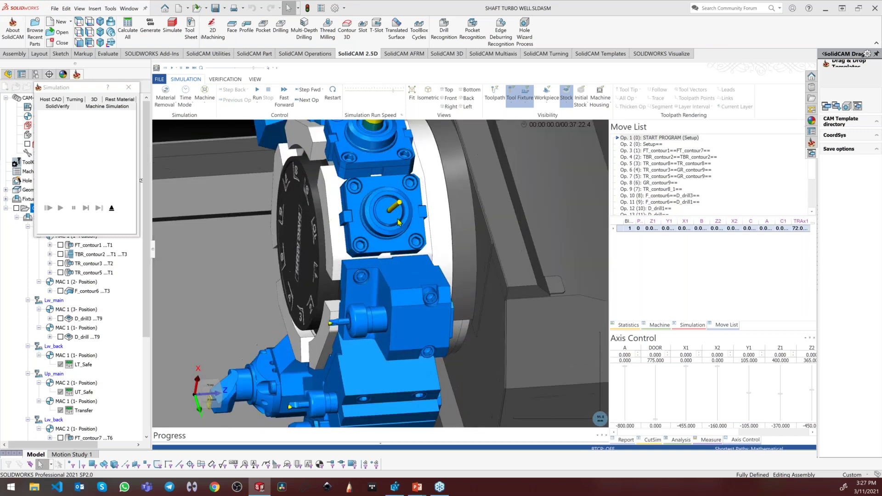
- Inspect the driven and static tool holders at the turret's numbered stations up close in Machine Simulation
scroll(398, 222, "up", 8)
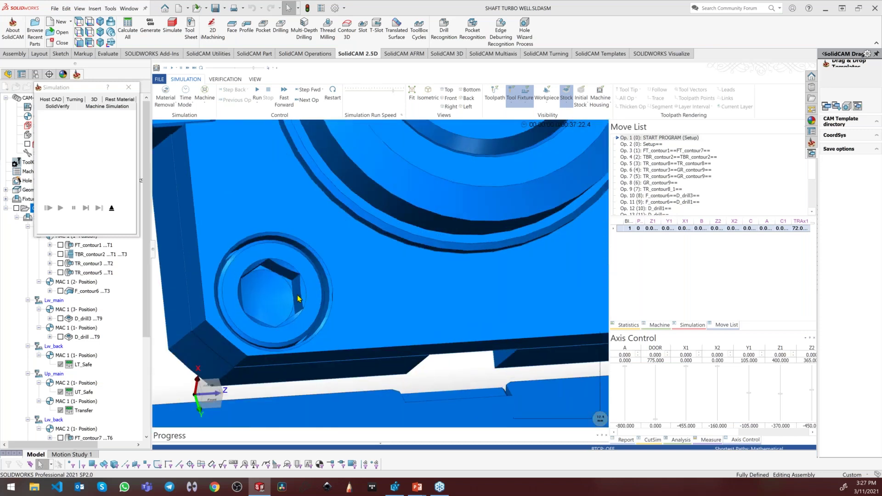
scroll(282, 299, "down", 10)
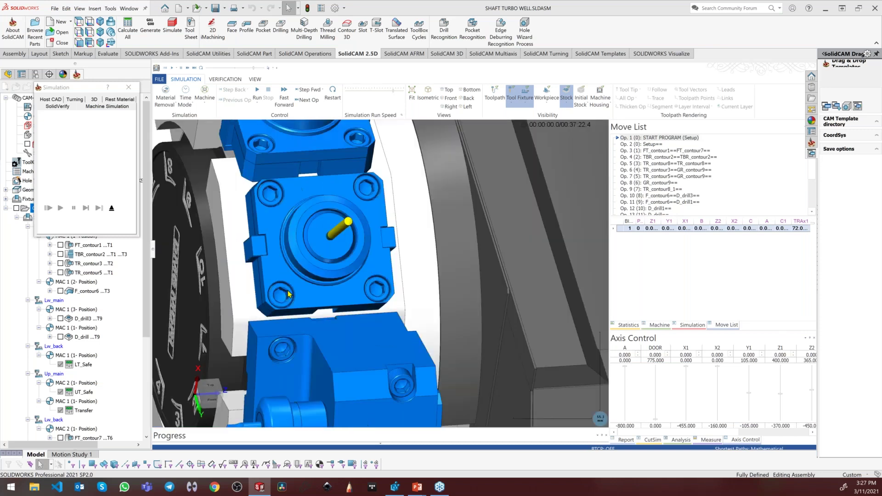
scroll(252, 195, "up", 6)
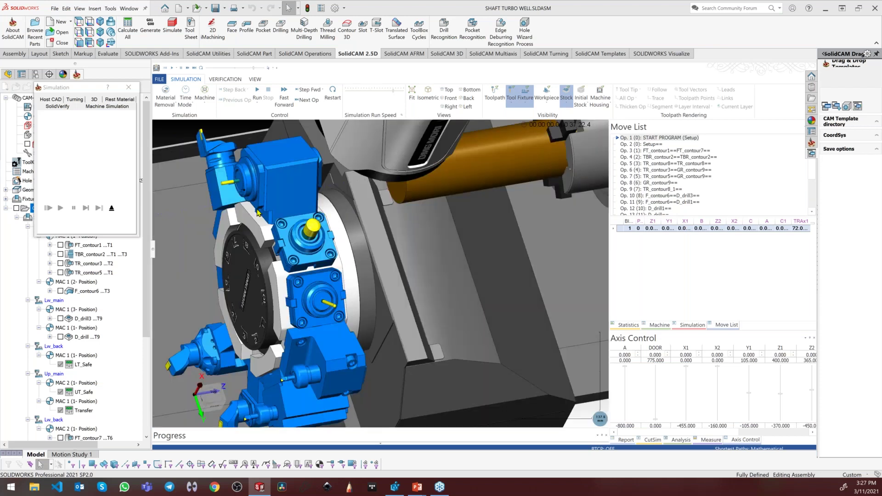
scroll(240, 193, "down", 12)
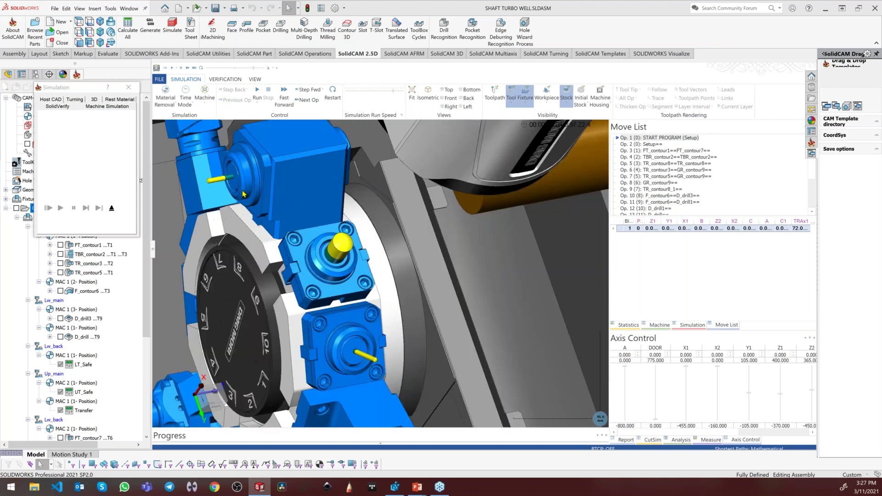
middle_click_drag(296, 265, 317, 211)
- Run the machine simulation through all operations to END PROGRAM, viewing the machining and part transfer, and close it
left_click(258, 93)
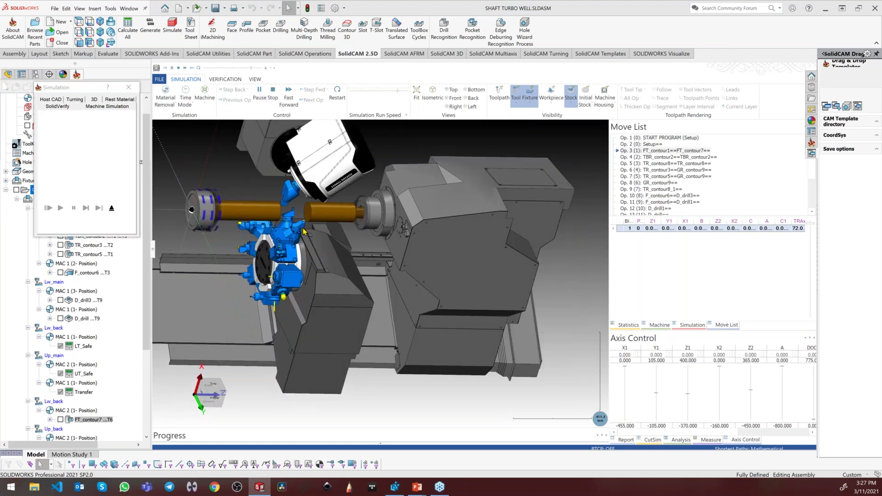
middle_click_drag(264, 248, 245, 225)
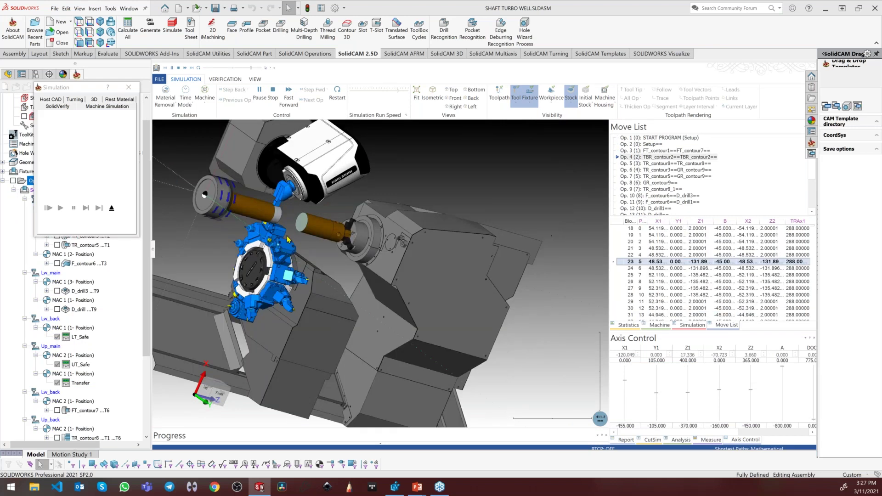
scroll(257, 229, "up", 3)
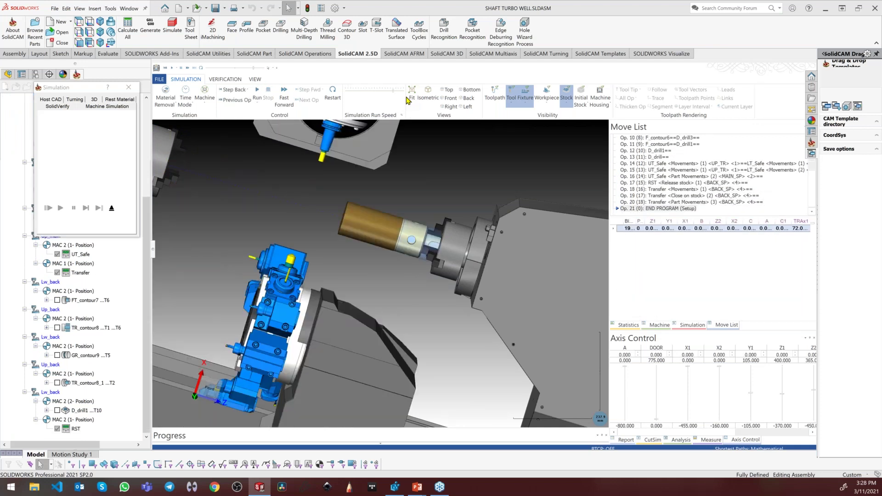
left_click(111, 207)
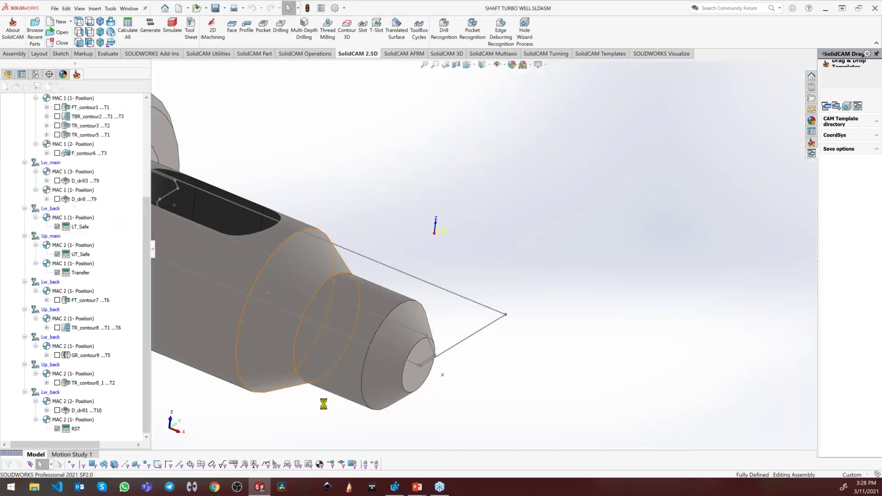
- Switch to the PowerPoint slide show and review the "Machine Simulation – improved structure" slide
mouse_move(417, 487)
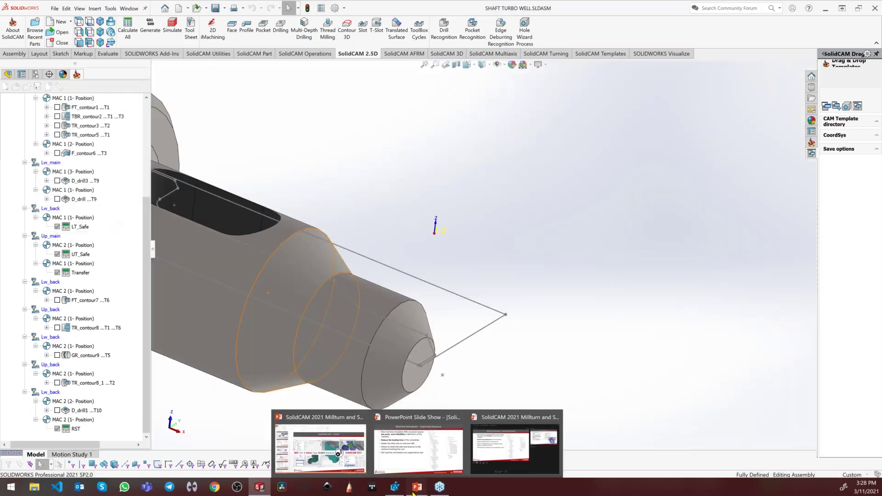
left_click(502, 448)
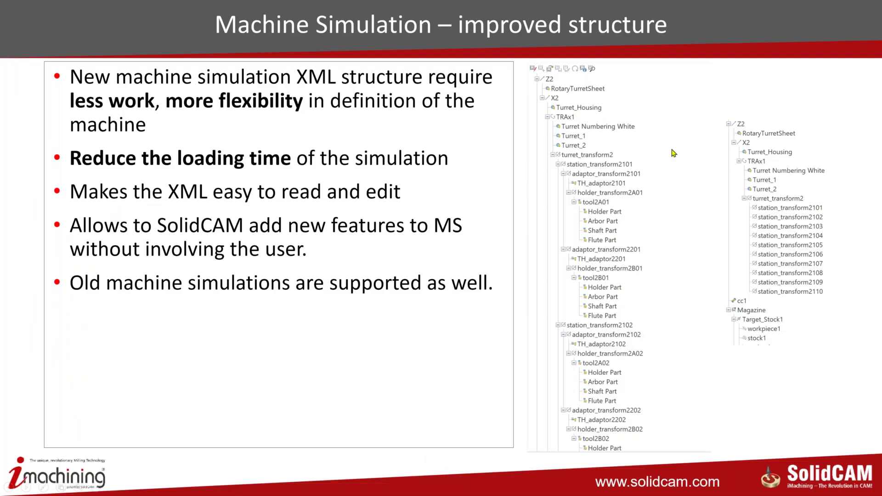
left_click(354, 229)
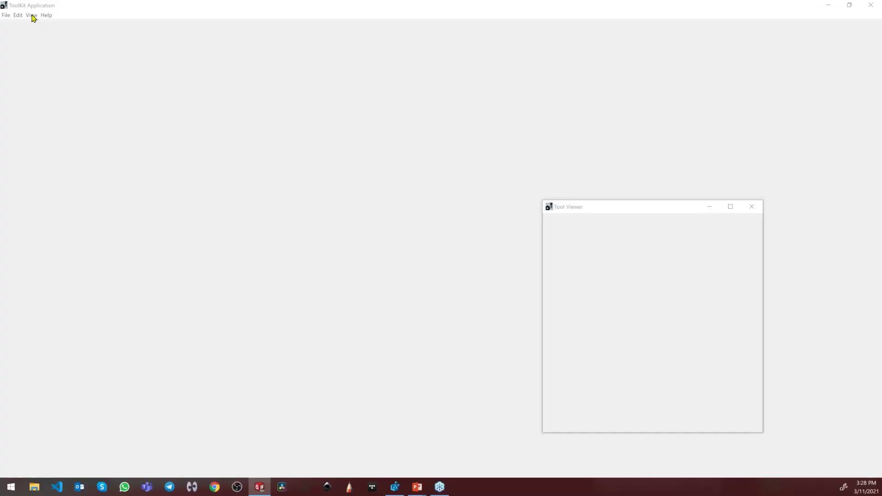
- Open the ToolKit Settings and compare the component colors with the turret's tools and holders in the Machine Preview
left_click(31, 15)
left_click(51, 55)
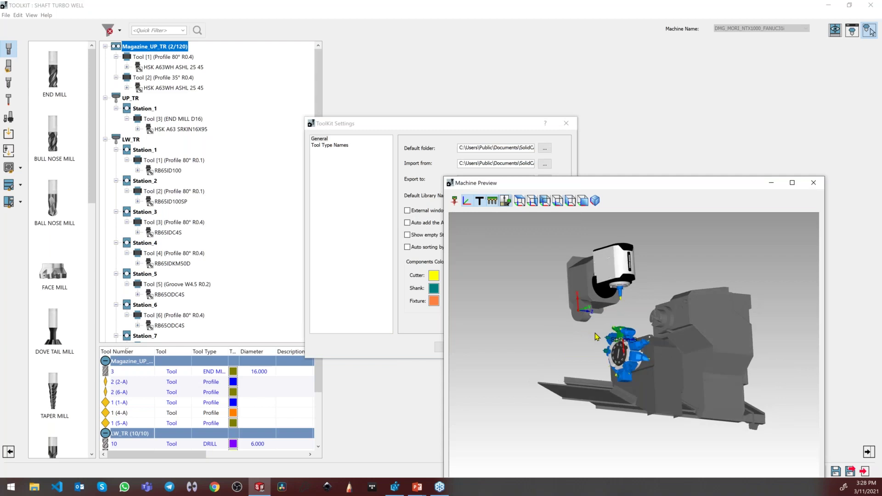
scroll(586, 307, "up", 5)
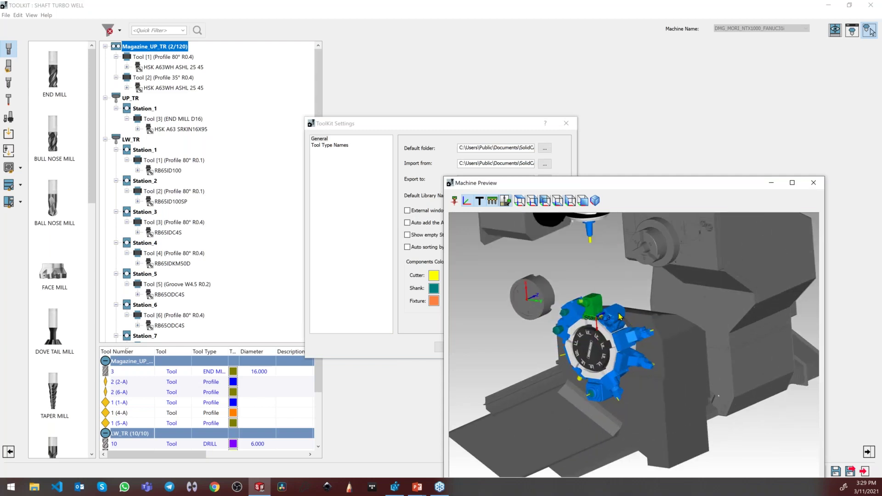
scroll(620, 316, "up", 3)
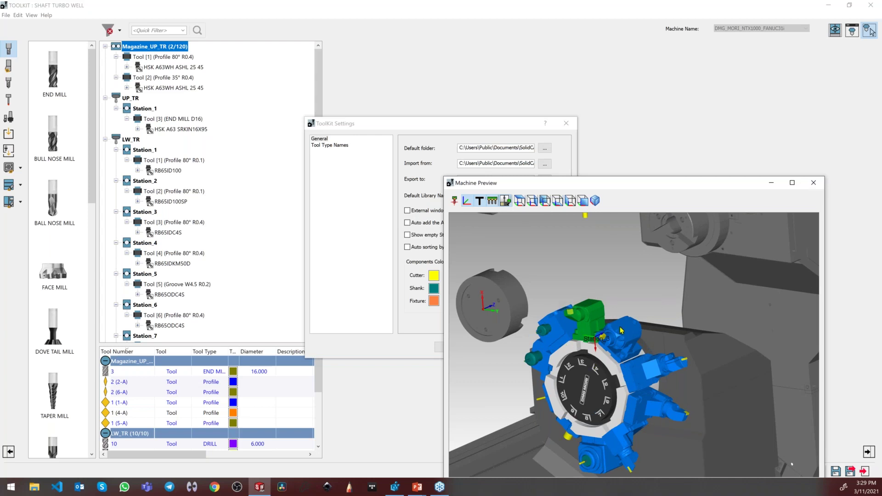
middle_click_drag(610, 325, 632, 345)
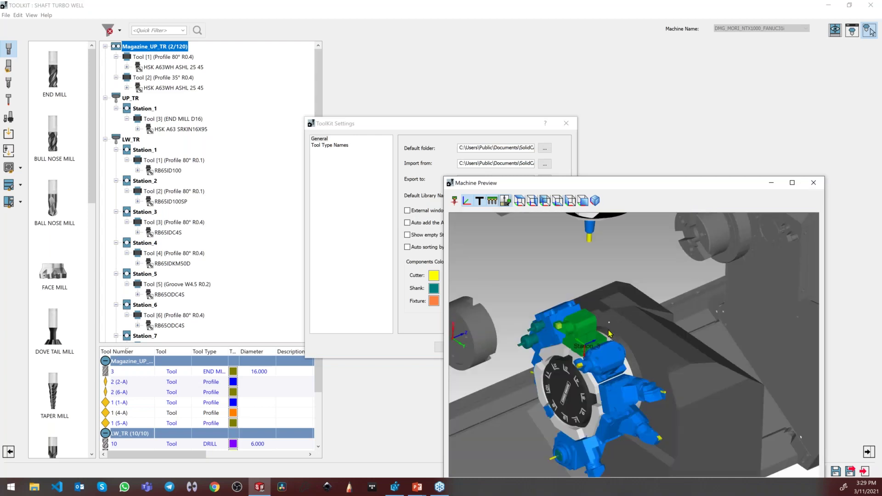
left_click(417, 349)
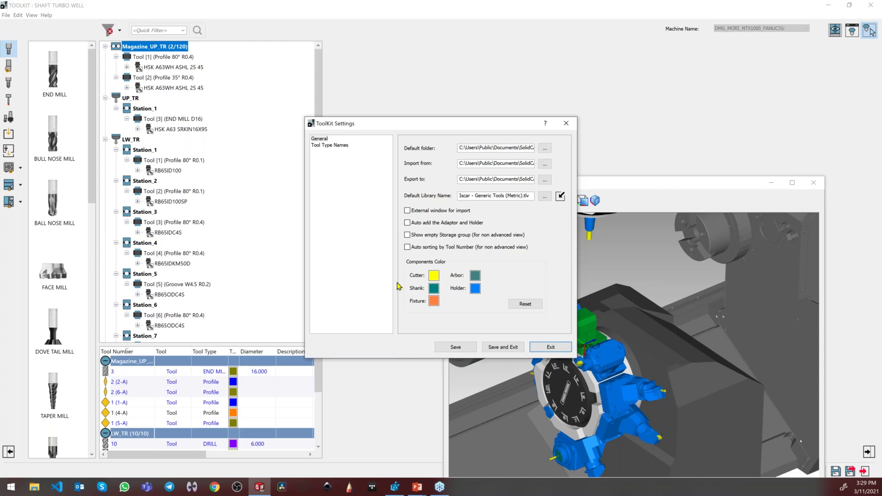
- Try an orange color for the Holder component in the ToolKit Settings
left_click(437, 292)
left_click(448, 303)
left_click(476, 288)
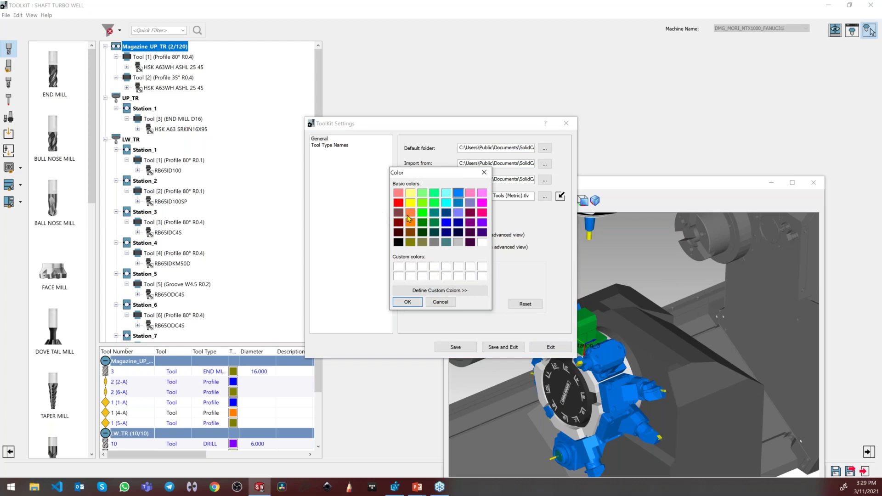
left_click(410, 222)
left_click(407, 302)
- Set the Holder component color to the darker medium blue, then save and close the ToolKit Settings
left_click(480, 290)
left_click(457, 204)
left_click(408, 303)
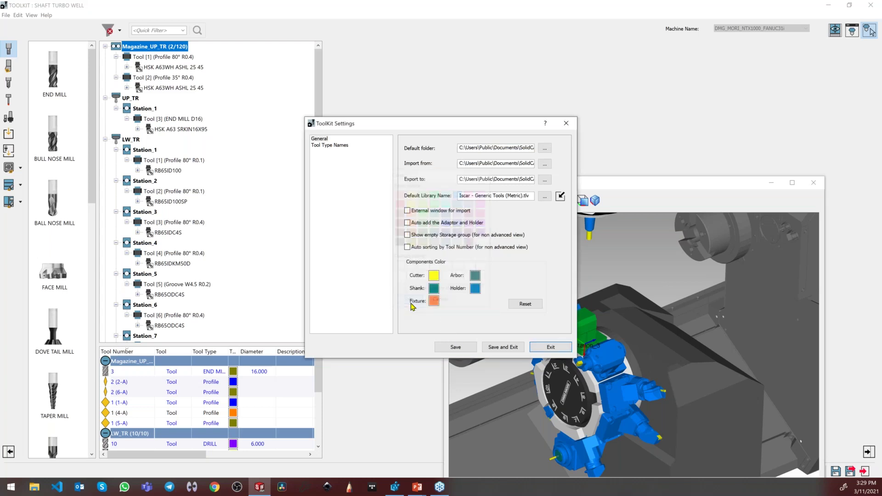
left_click(548, 351)
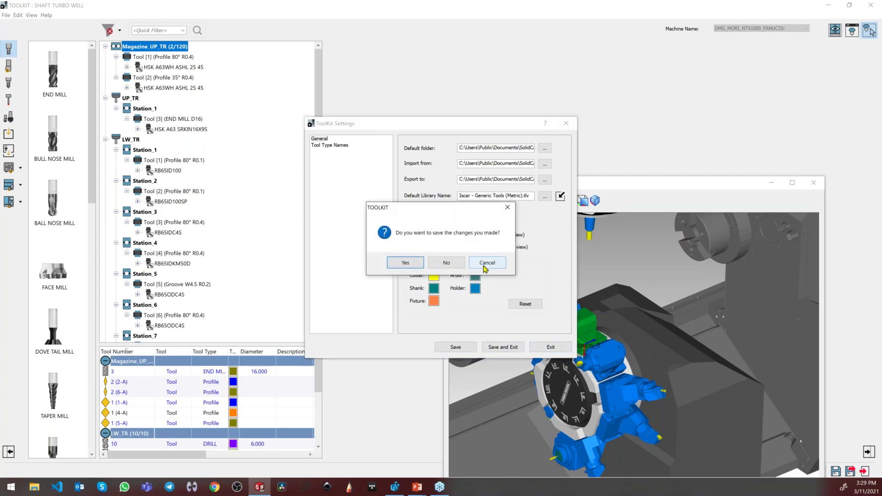
left_click(486, 263)
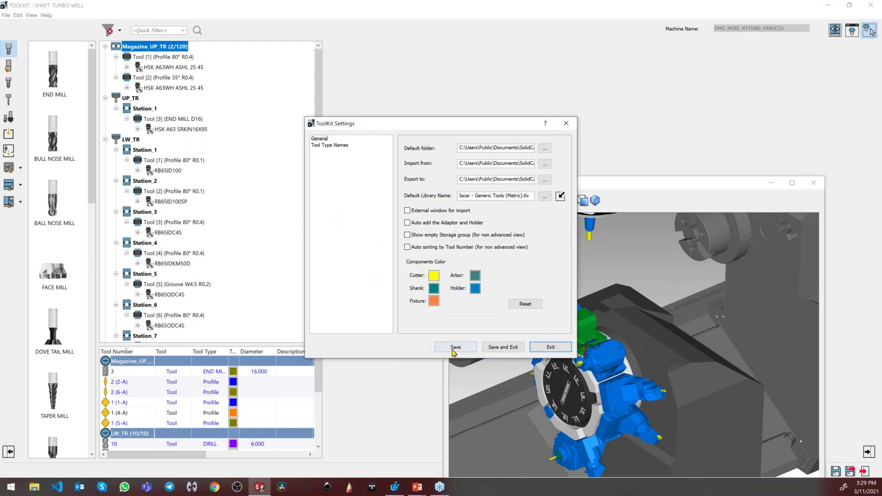
left_click(505, 347)
- Restart ToolKit, check the holder color on the lower turret in the Machine Preview, and close ToolKit
left_click(871, 6)
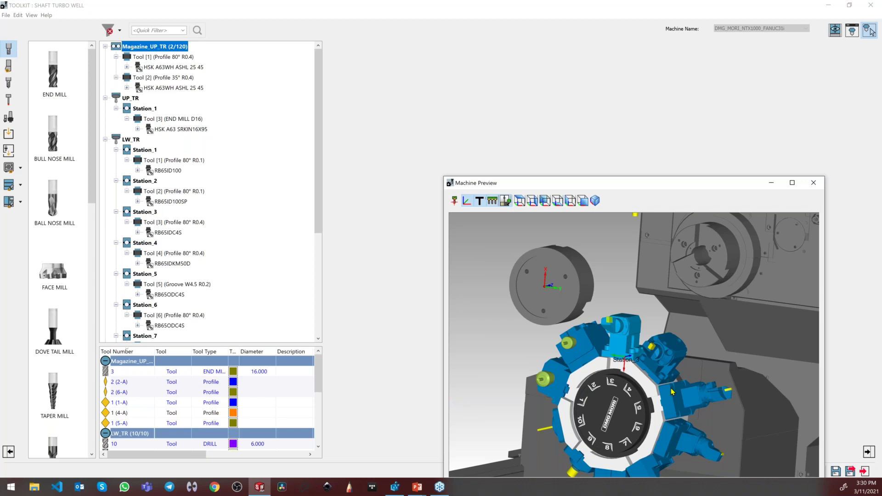
scroll(621, 452, "down", 3)
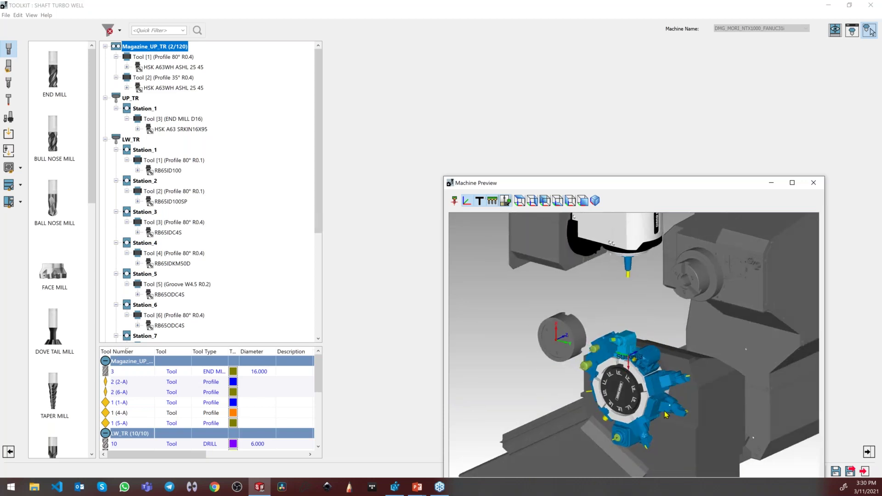
left_click(871, 5)
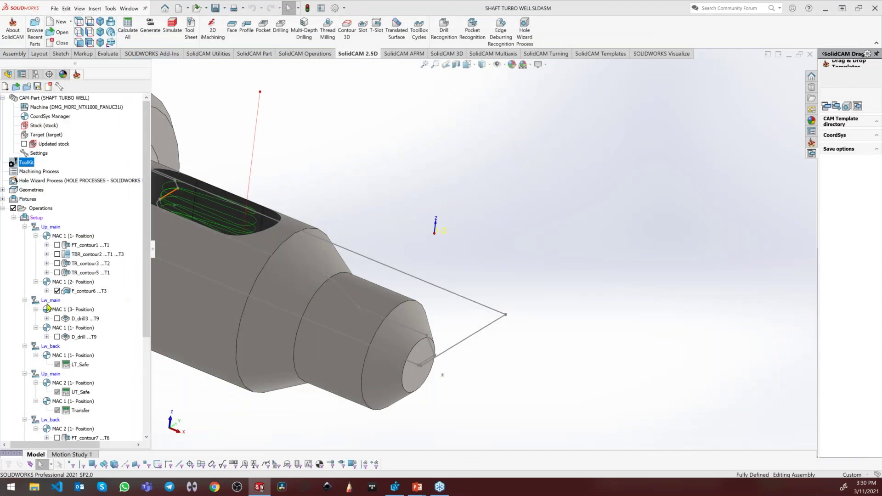
- Launch the SolidCAM Simulator for the D_drill3 operation and examine the full turret, mounted tools, shaft and chuck jaws
right_click(83, 320)
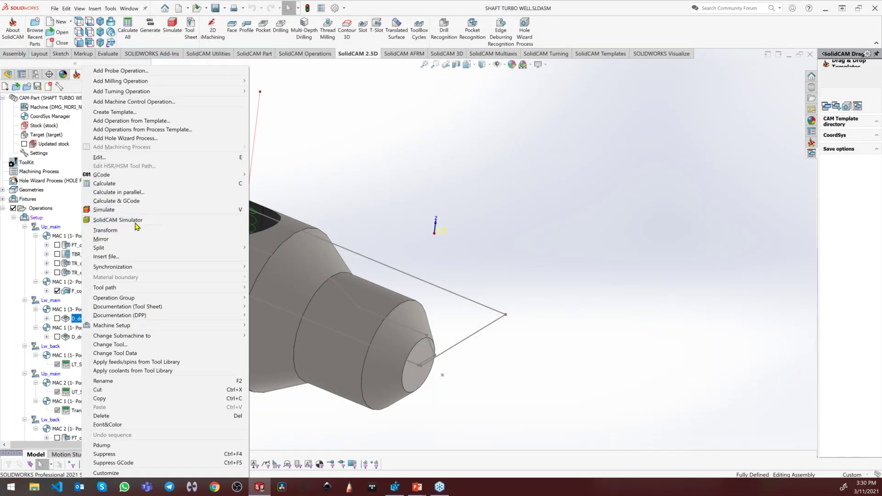
left_click(121, 221)
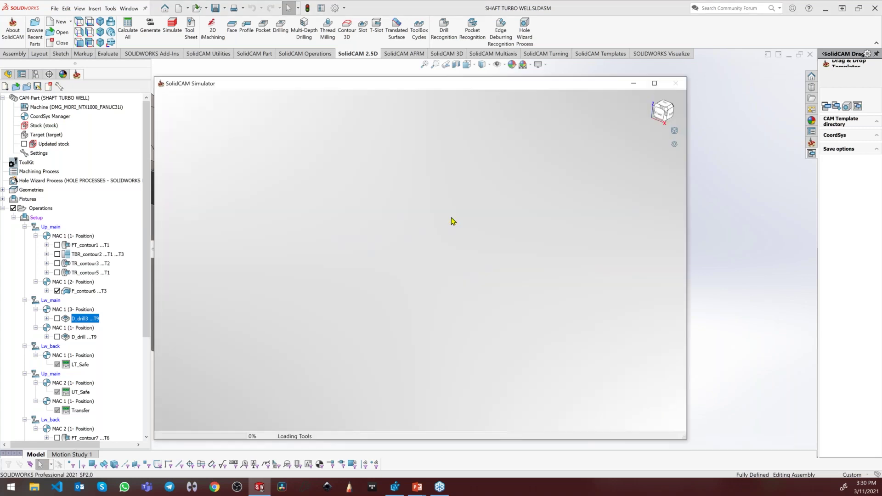
middle_click_drag(505, 256, 509, 161)
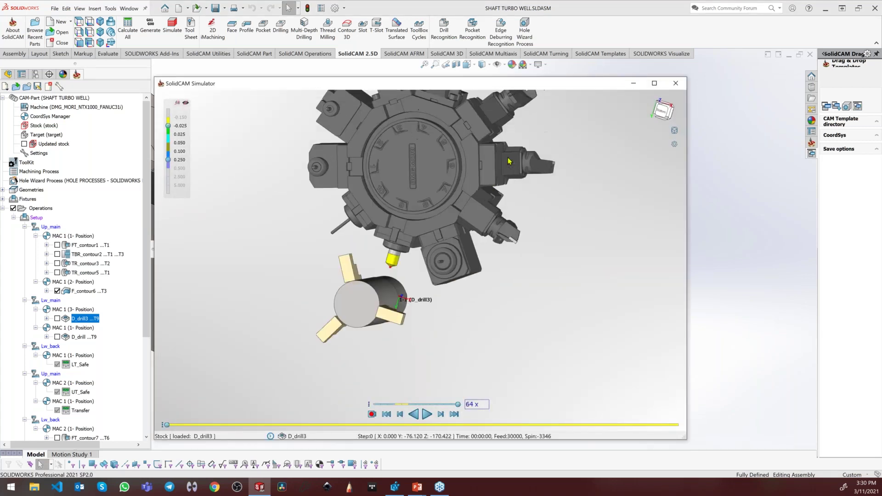
scroll(411, 260, "up", 3)
middle_click_drag(422, 259, 397, 317)
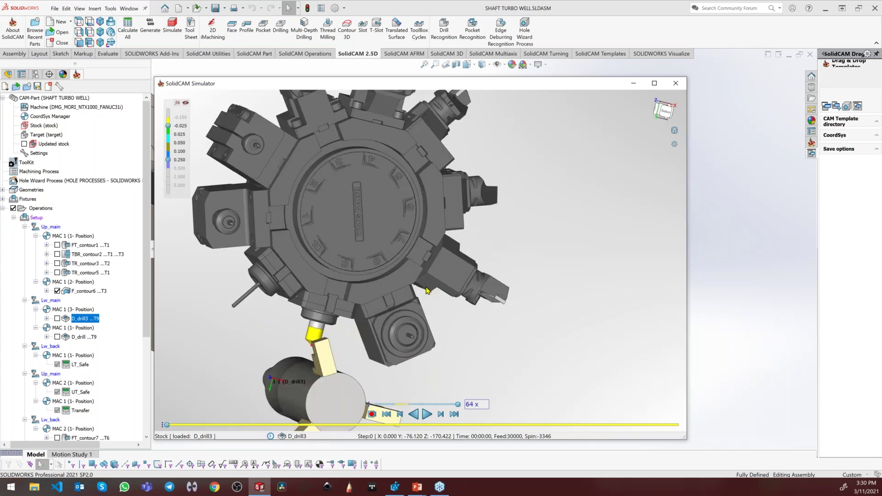
middle_click_drag(434, 241, 214, 278)
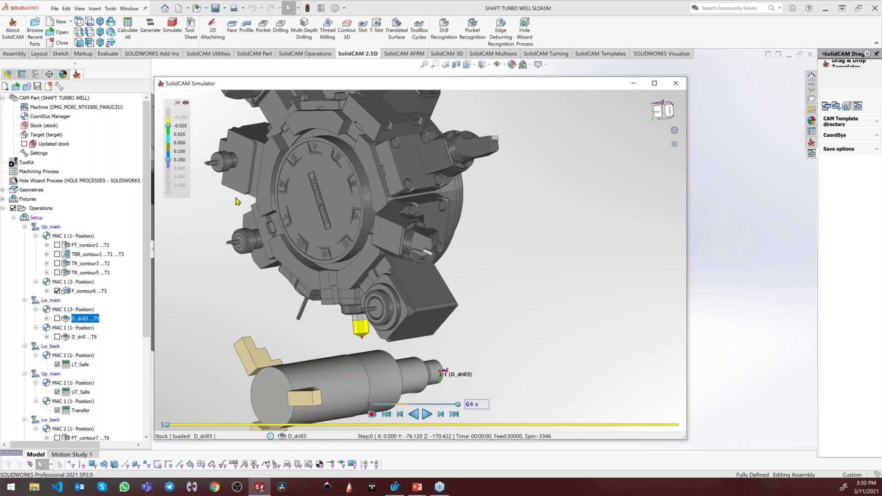
scroll(372, 181, "down", 3)
middle_click_drag(372, 182, 363, 230)
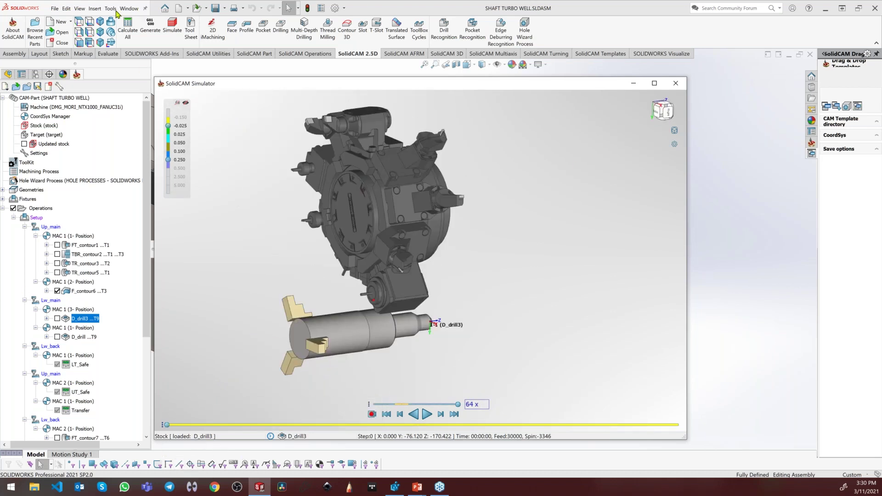
- Open the SolidCAM Settings, review the Miscellaneous Betta options for showing turret tools, turret geometry and table geometry, and close them
left_click(111, 8)
mouse_move(138, 50)
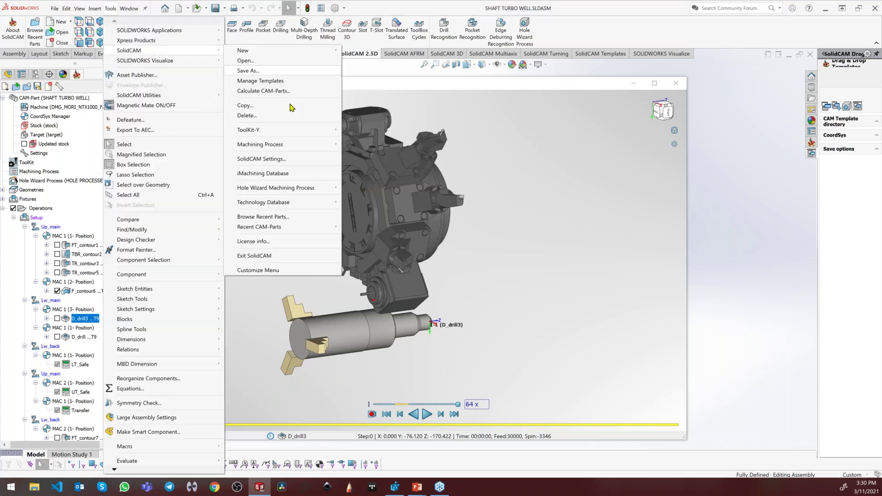
left_click(298, 174)
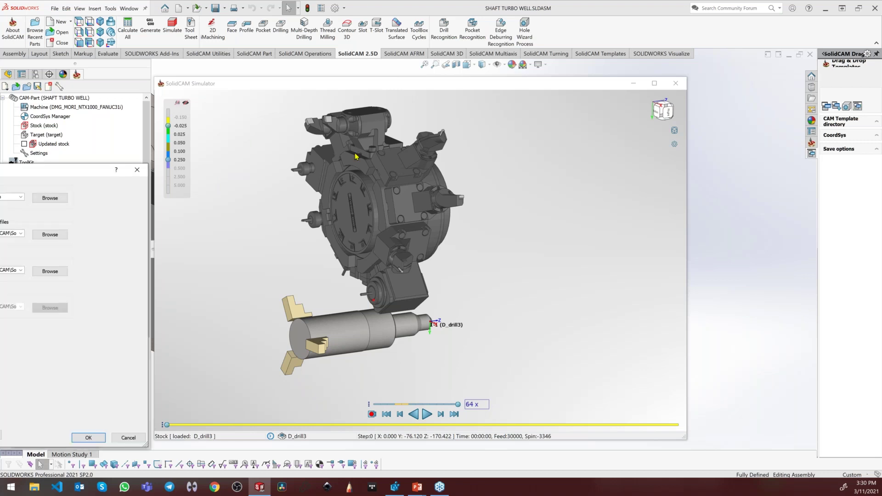
left_click(345, 357)
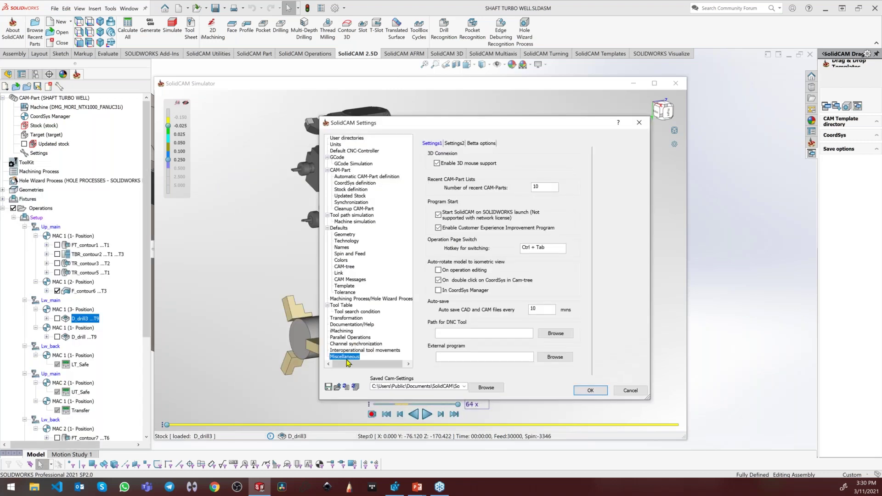
left_click(477, 144)
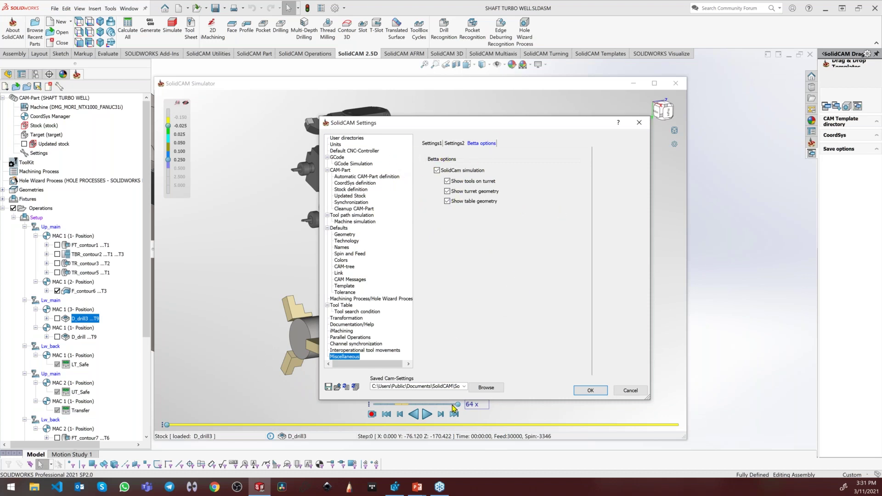
left_click(645, 124)
- Examine the turret stations and the active drill beside the clamped shaft from a new angle in the SolidCAM Simulator
left_click_drag(368, 248, 373, 235)
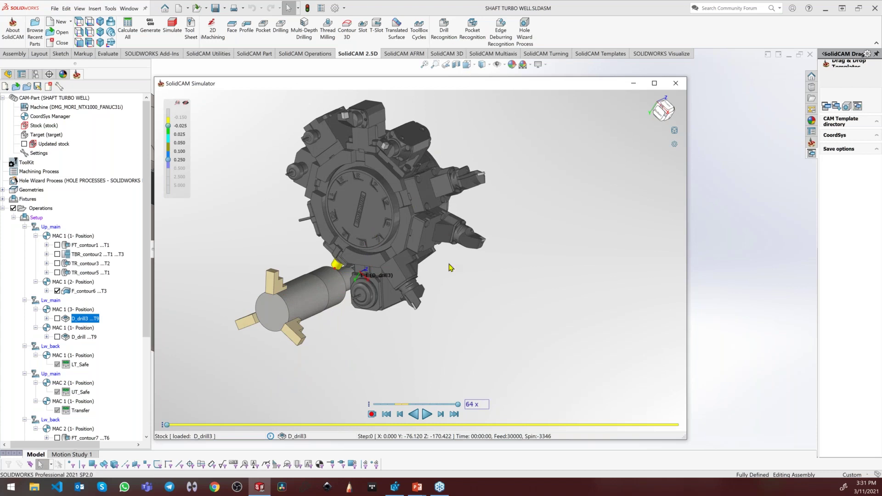
middle_click_drag(469, 283, 598, 184)
scroll(623, 166, "up", 5)
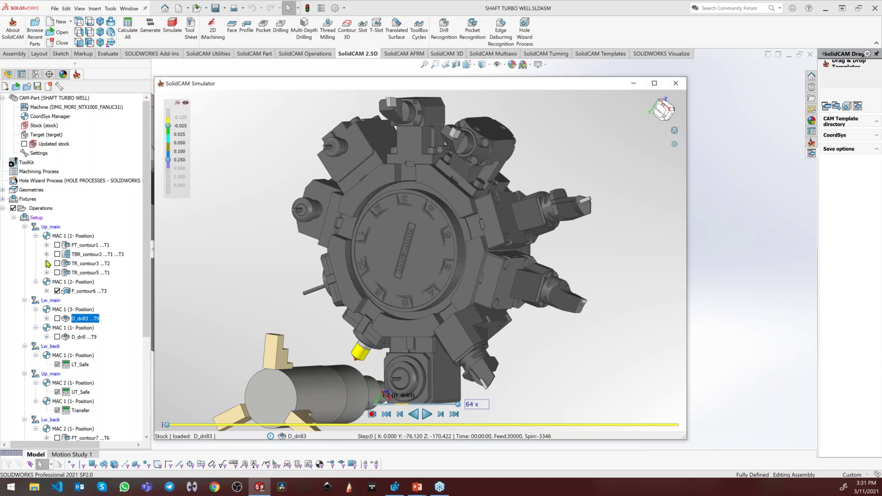
- Close the SolidCAM Simulator and launch it again for the D_drill3 operation
key("alt+Tab")
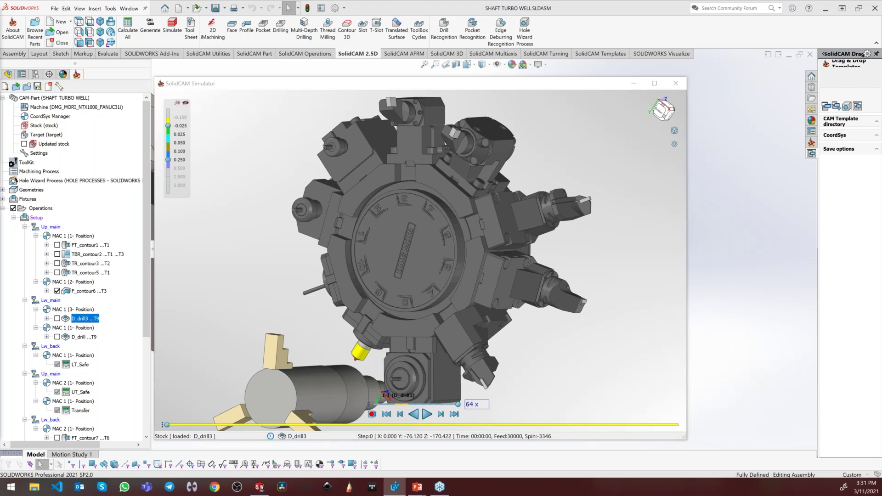
left_click(675, 85)
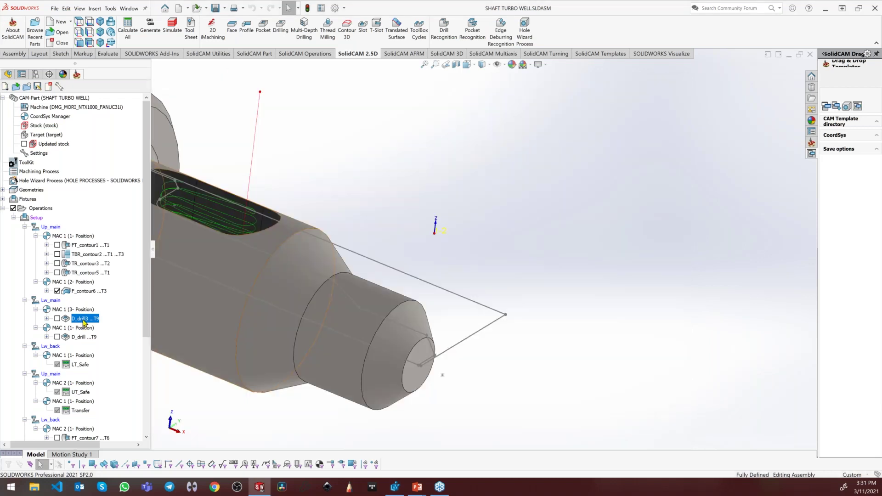
right_click(84, 320)
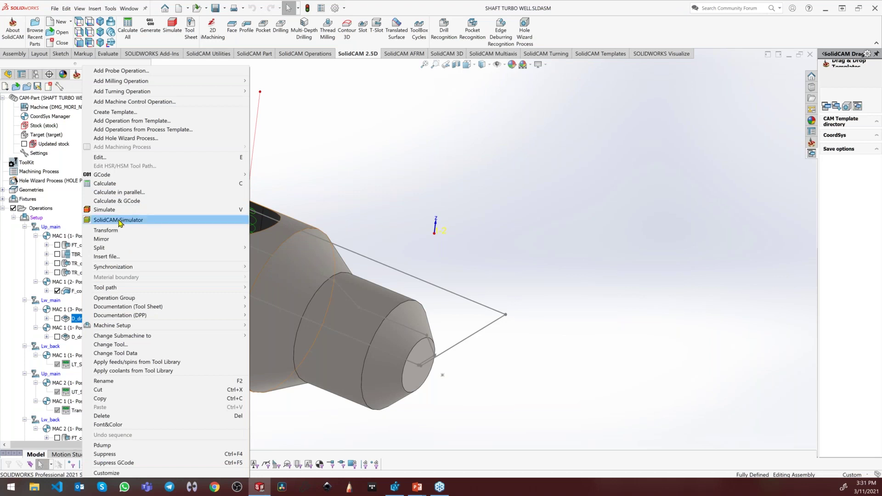
left_click(119, 220)
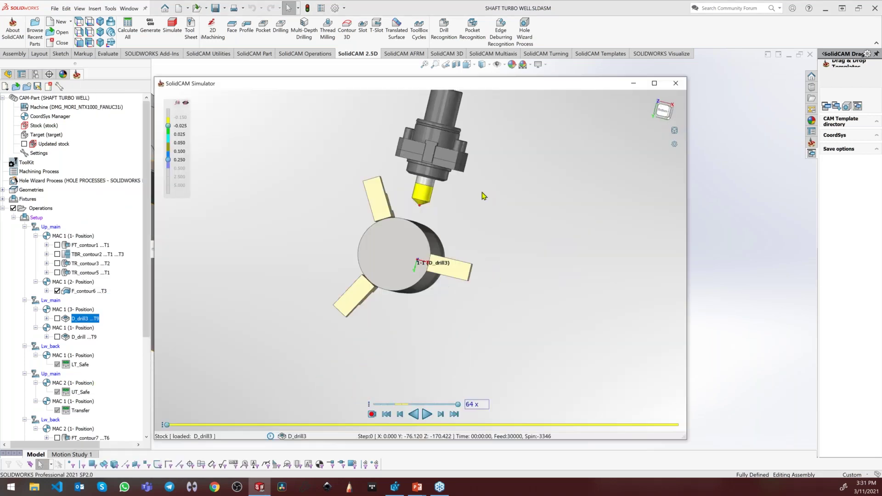
- Examine the D_drill3 drill and its holder above the clamped shaft from several angles, and close the SolidCAM Simulator
middle_click_drag(412, 253, 368, 292)
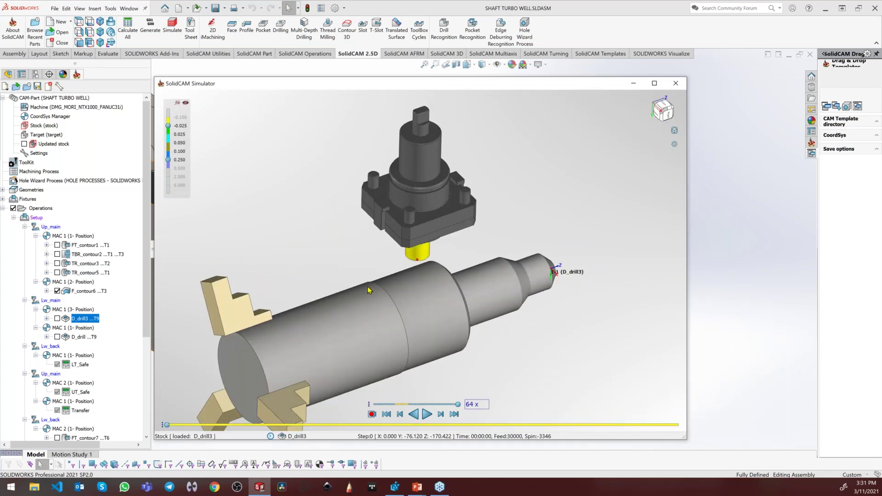
scroll(367, 290, "down", 3)
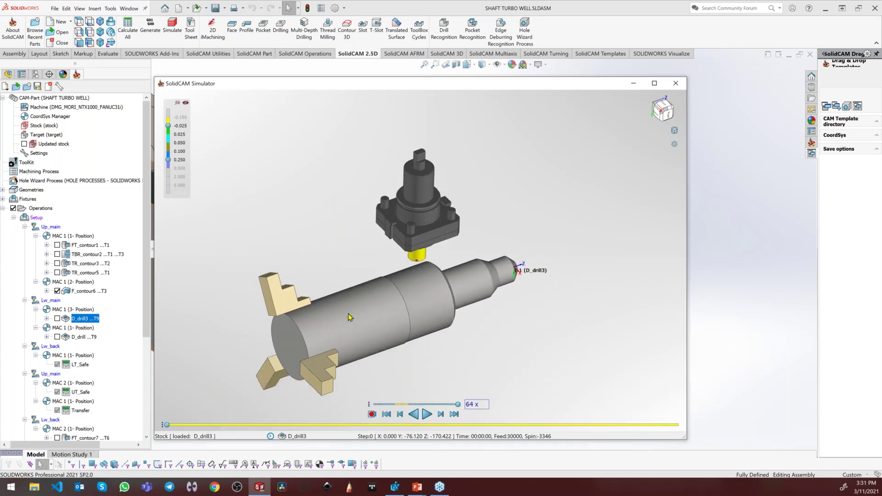
scroll(350, 317, "up", 4)
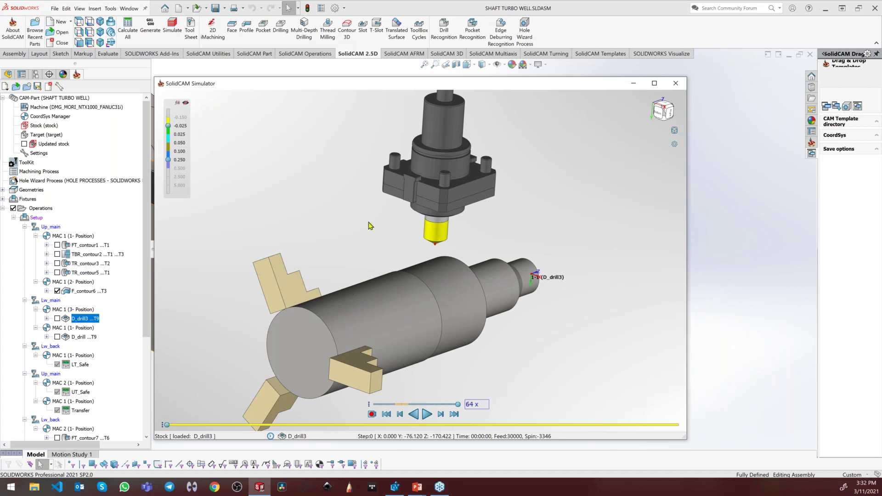
key("ctrl+3")
middle_click_drag(393, 195, 375, 132)
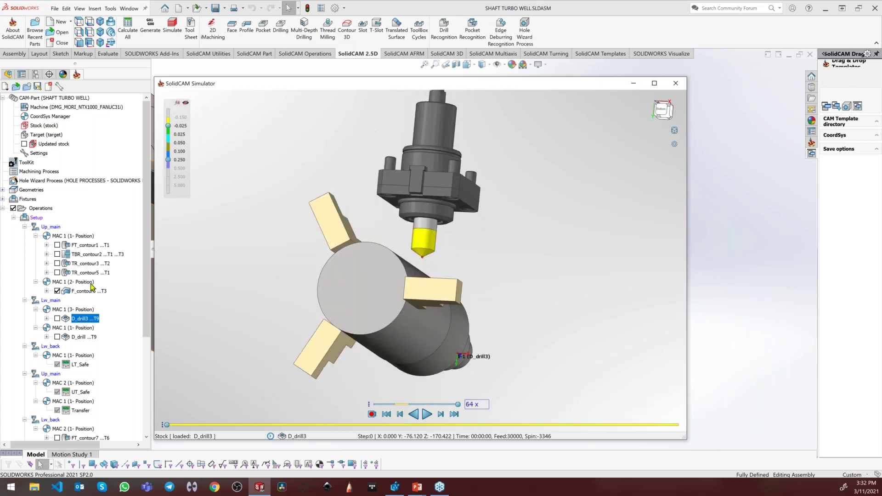
middle_click_drag(481, 249, 452, 114)
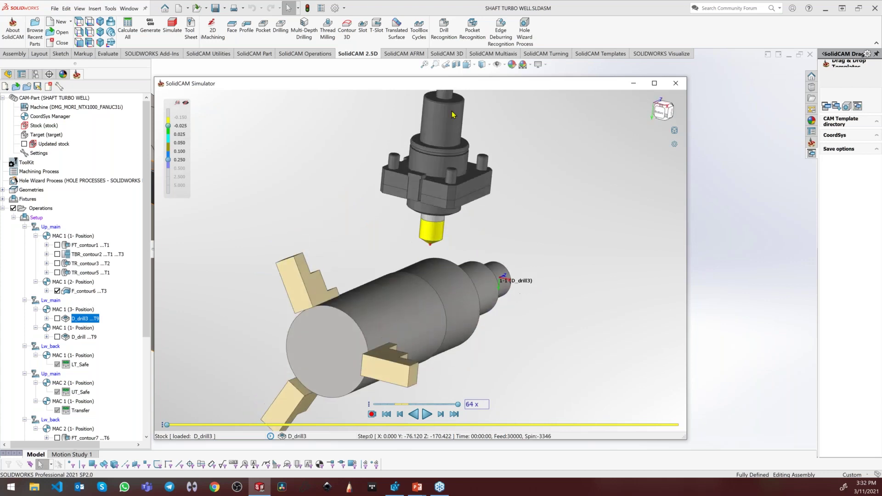
scroll(451, 116, "up", 3)
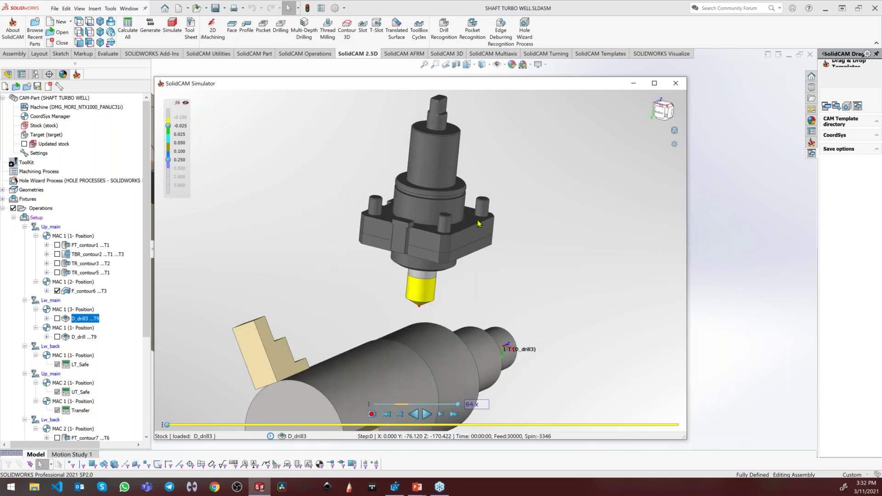
middle_click_drag(475, 275, 248, 282)
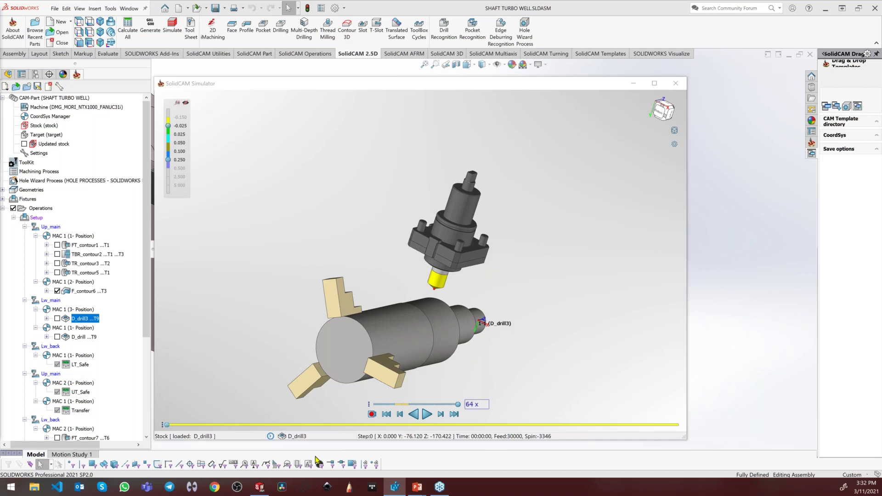
left_click(675, 85)
- Switch to the running PowerPoint slide show and advance it to the Turret Interpolation slide
mouse_move(417, 486)
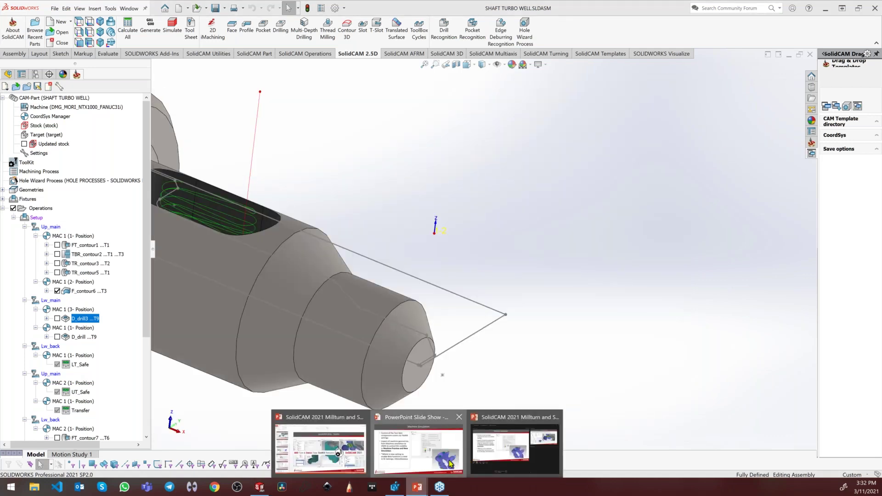
left_click(452, 464)
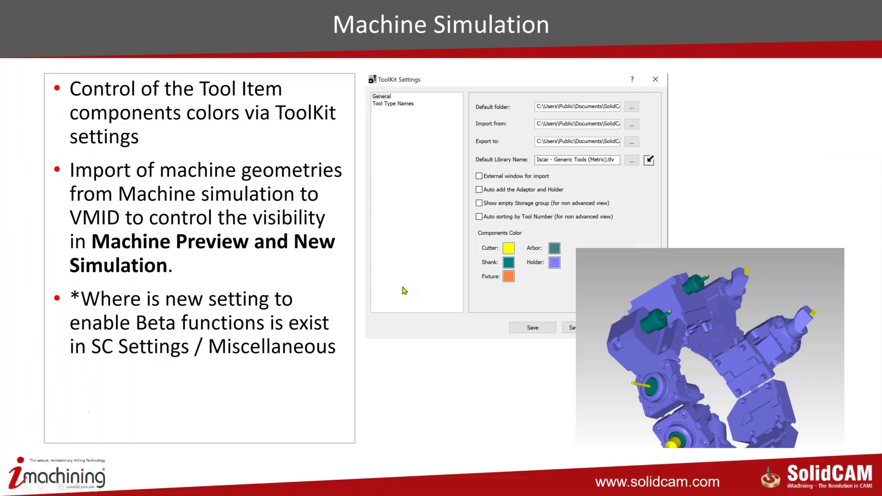
left_click(406, 213)
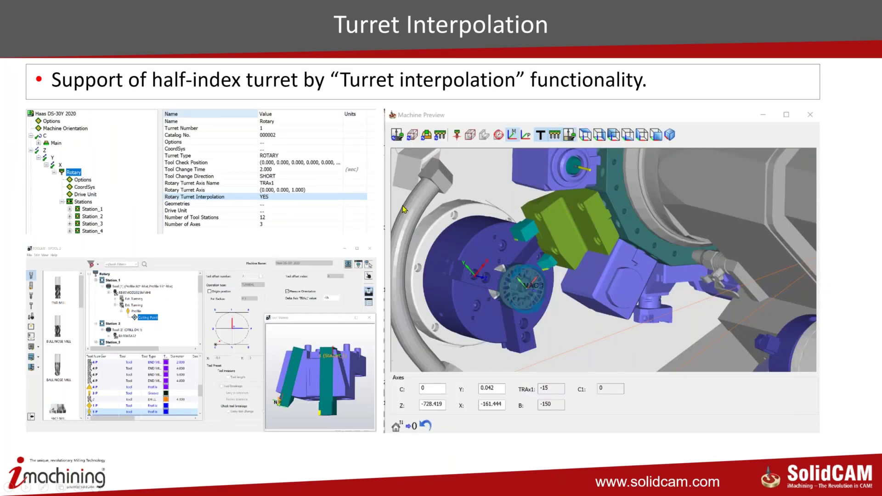
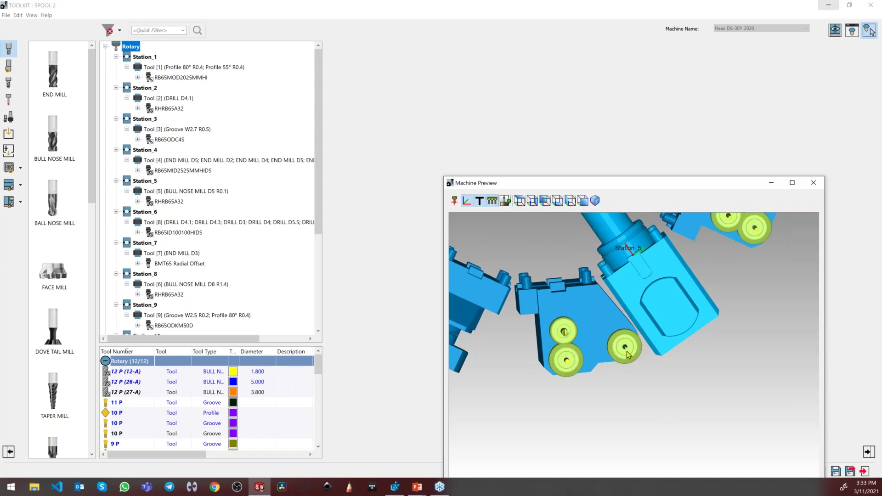
- View the whole Haas DS-30Y 2020 turret with its mounted tools in the Machine Preview and close the preview
scroll(627, 355, "down", 5)
scroll(679, 298, "down", 3)
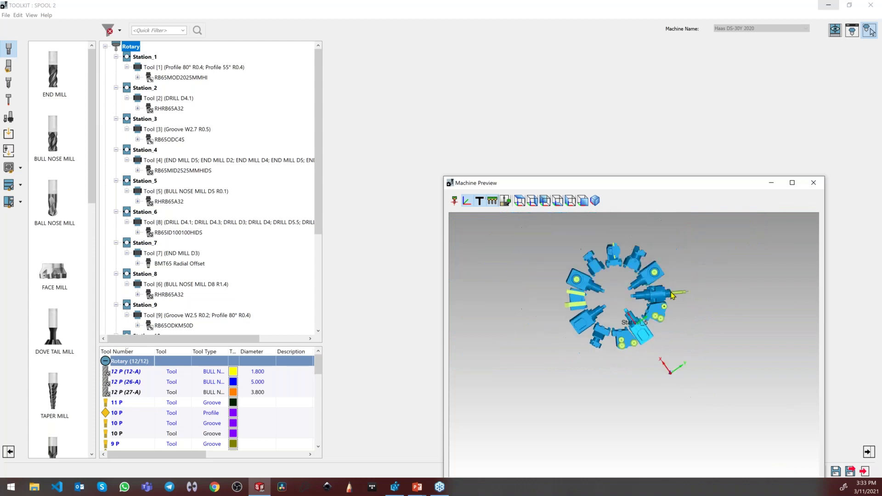
left_click(813, 182)
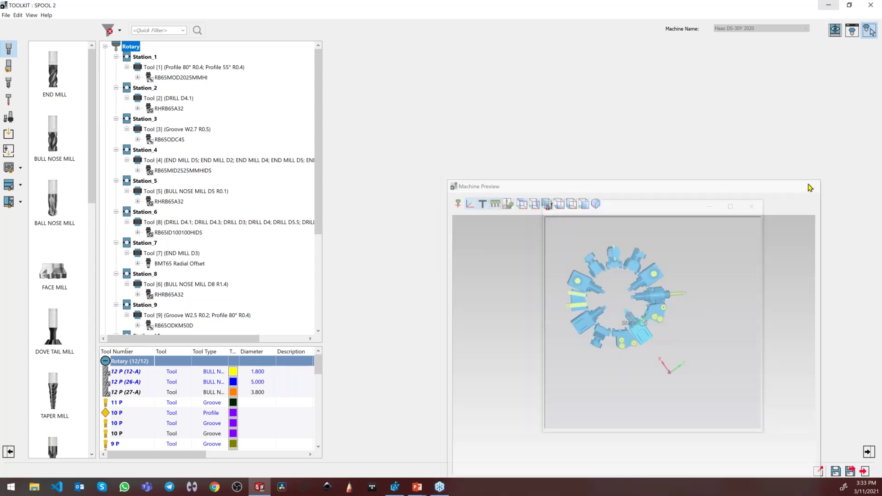
- Expand the RB65MOD2025MMHI holder of Tool 1 with its two Ext. Turning tools and examine it in the Tool Viewer
left_click(170, 78)
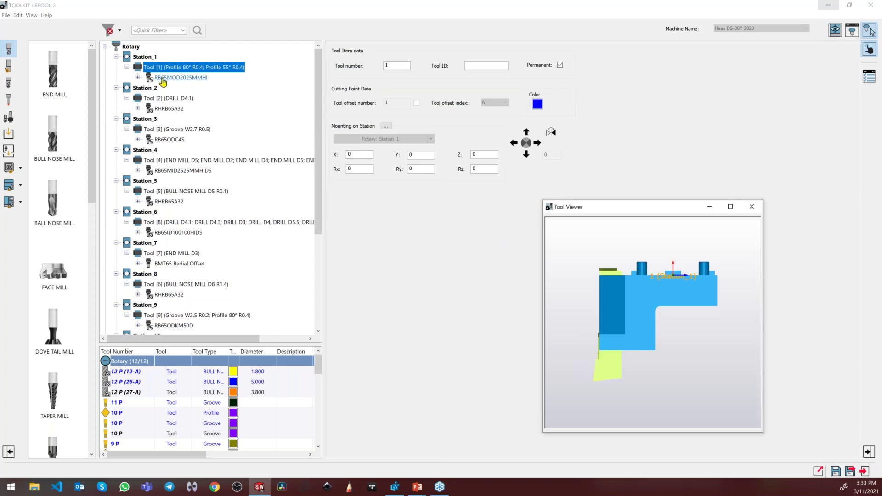
left_click(137, 77)
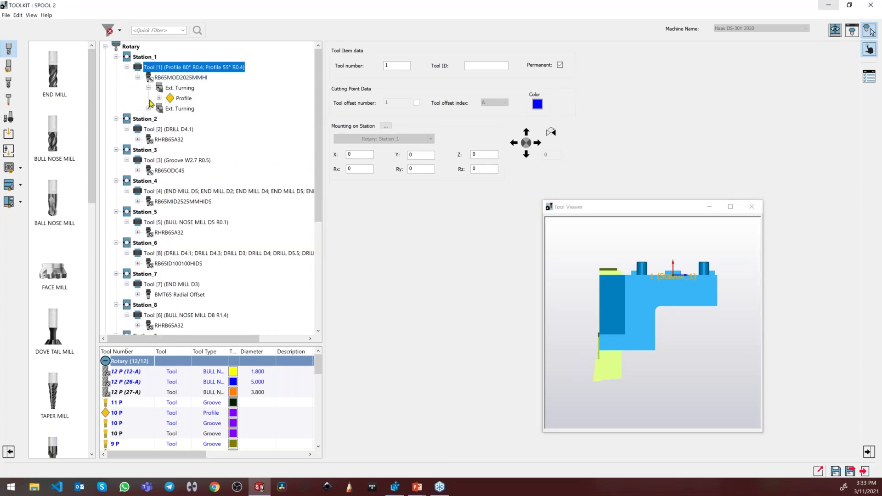
left_click(148, 109)
middle_click_drag(657, 313, 626, 236)
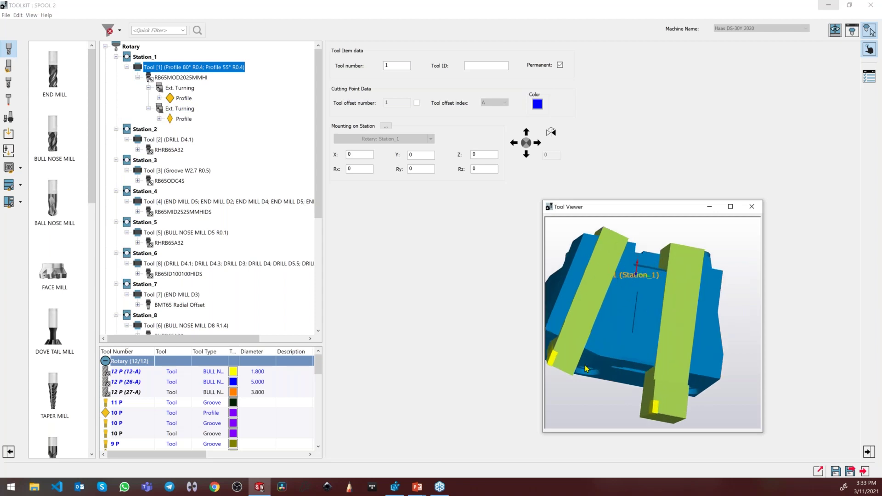
middle_click_drag(667, 327, 649, 337)
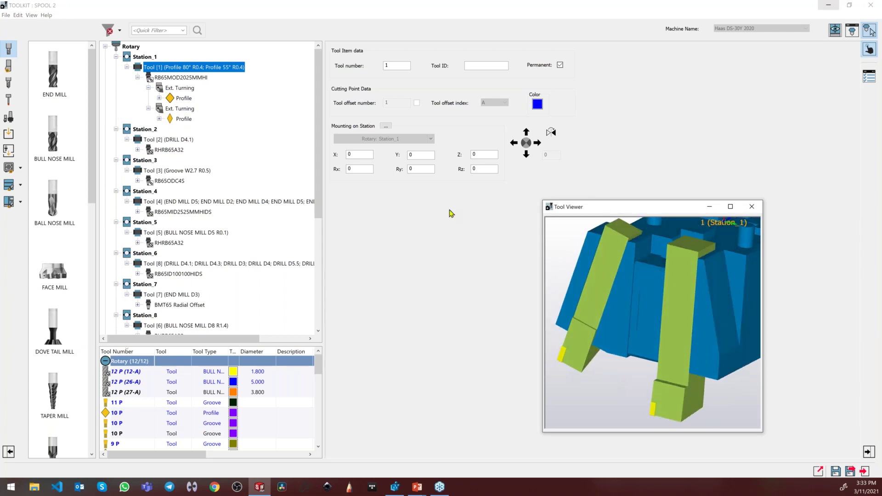
- Review the Measure Orientation and Delta Axis 'TRAx1' settings at the second Ext. Turning tool's cutting point, and close ToolKit
left_click(177, 109)
scroll(605, 358, "up", 5)
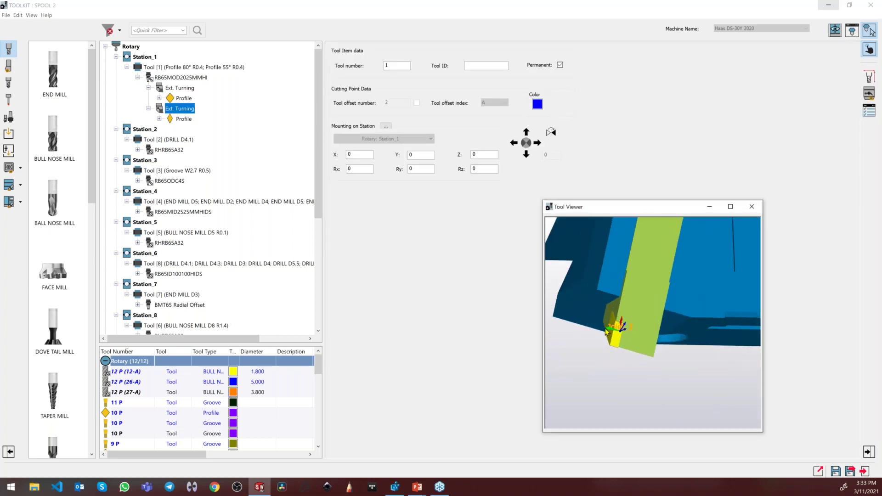
scroll(602, 306, "up", 2)
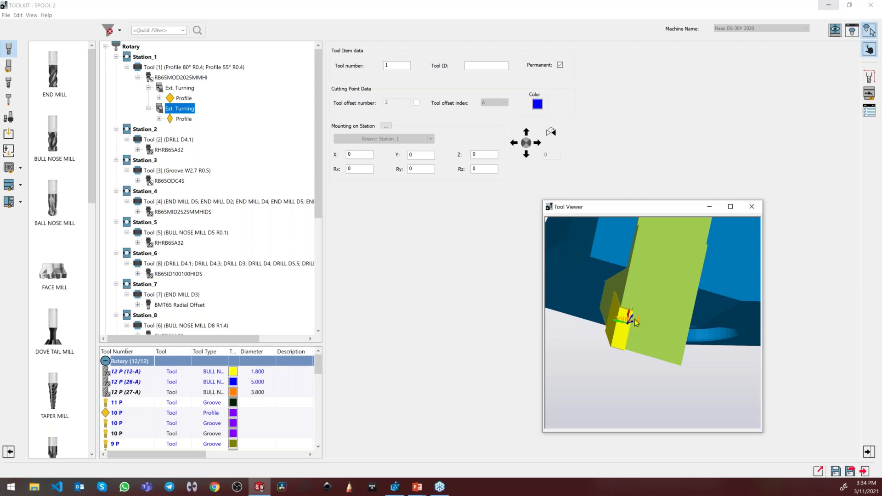
left_click(159, 119)
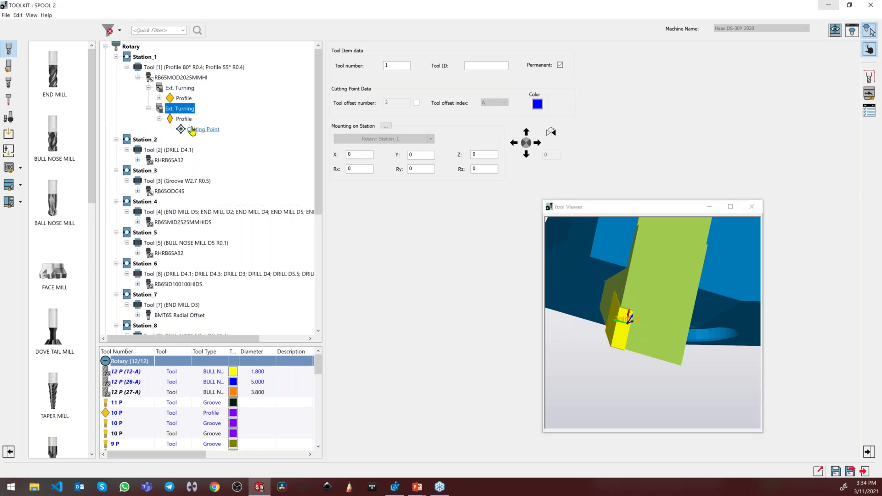
left_click(203, 129)
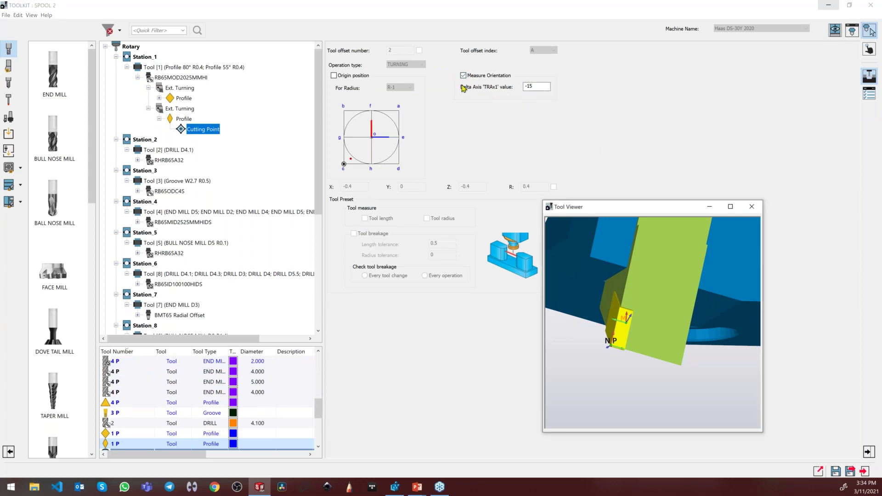
scroll(721, 312, "down", 5)
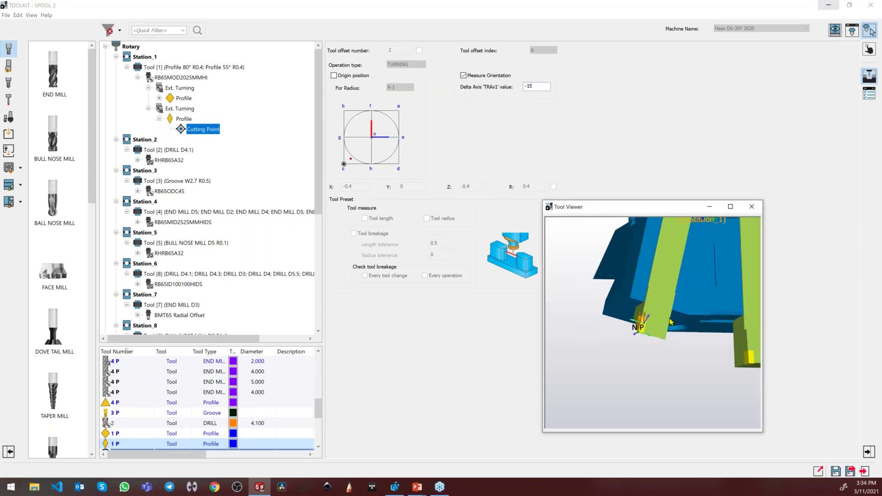
scroll(721, 313, "down", 2)
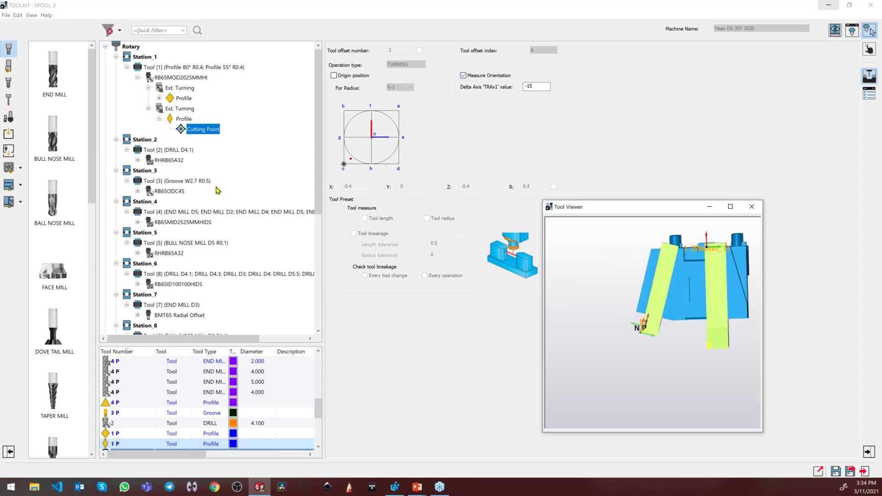
left_click(875, 6)
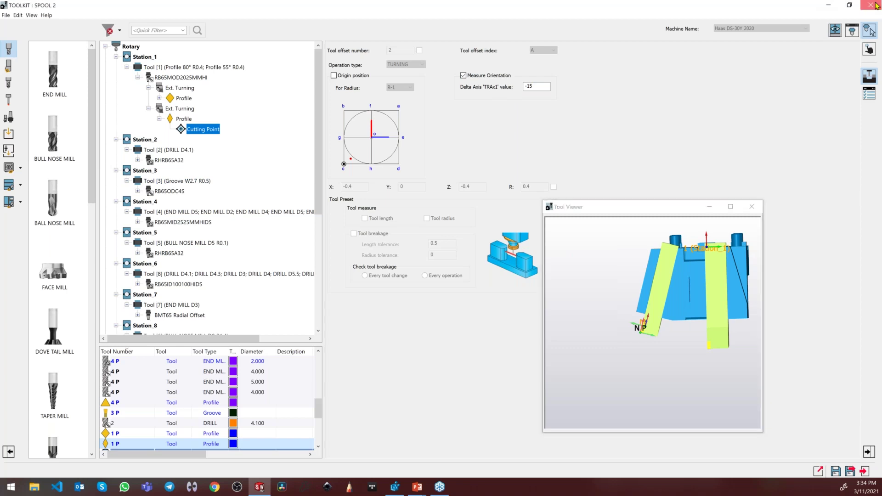
left_click(434, 263)
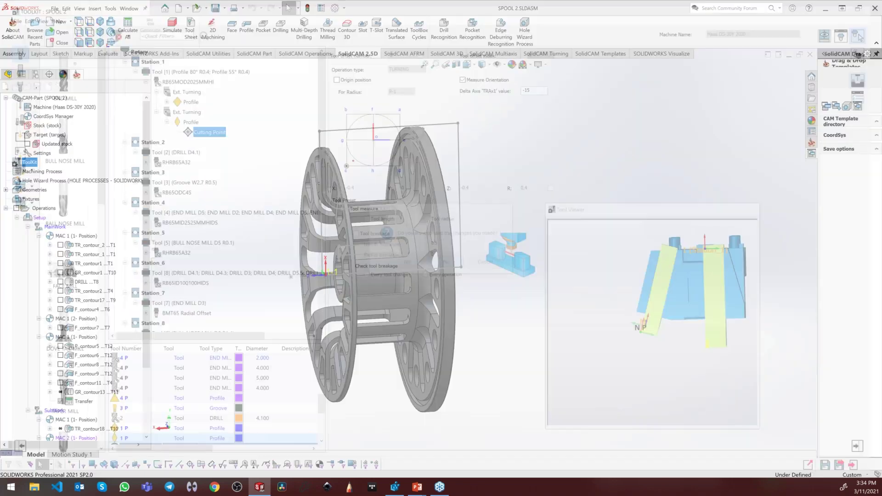
- Launch the SolidCAM Simulator for the TR_contour_1 operation and examine the rotated double holder against the stock and chuck
right_click(73, 254)
key("Escape")
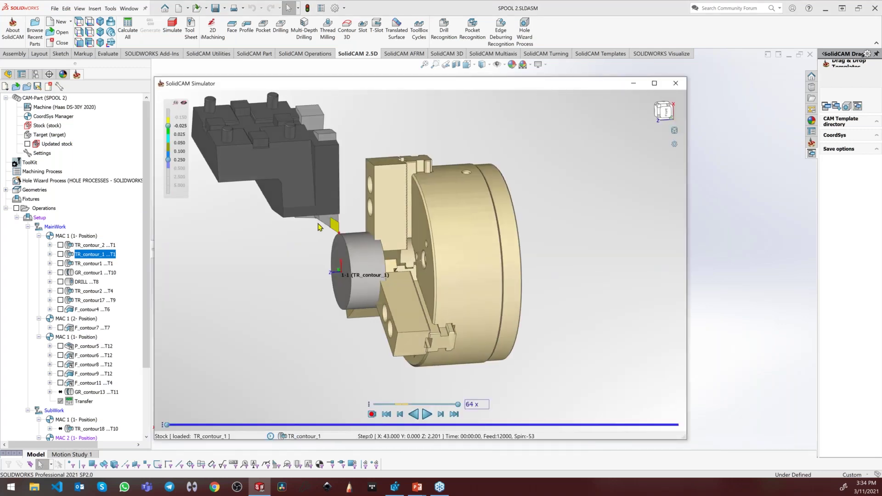
middle_click_drag(320, 226, 403, 192)
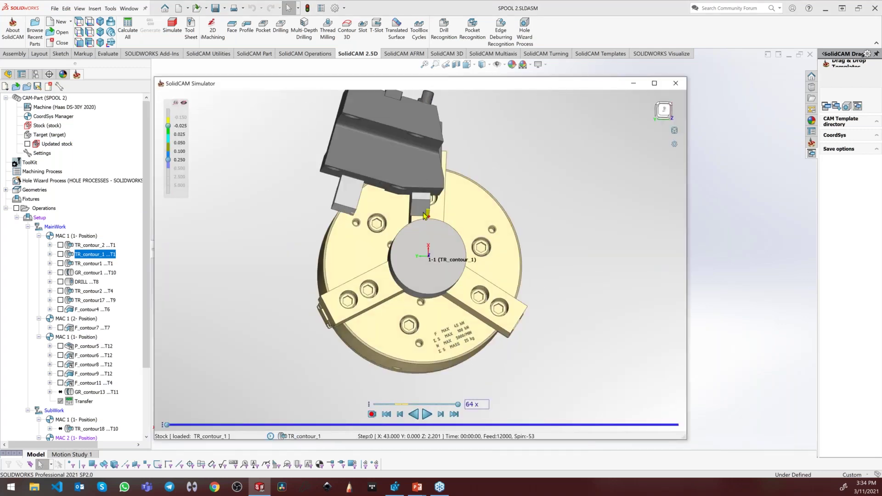
middle_click_drag(430, 227, 516, 212)
- Run the TR_contour_1 simulation, inspect the tool position beside the chuck, and close the simulator
left_click(426, 414)
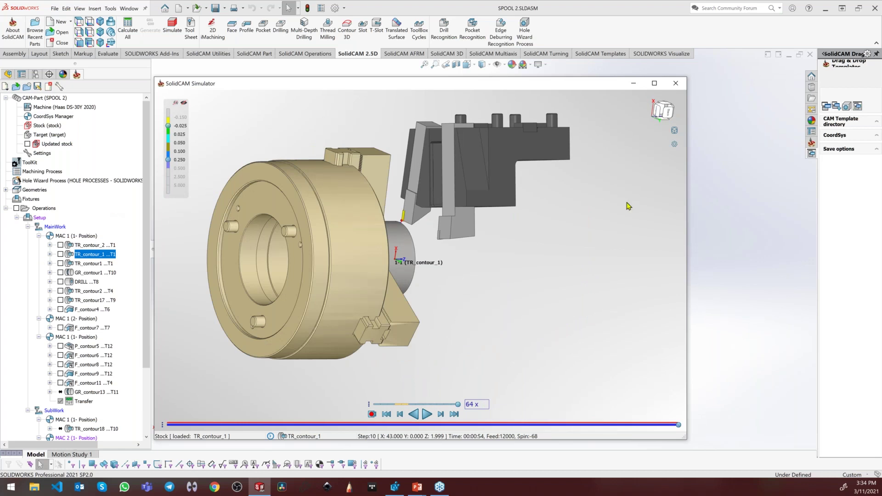
middle_click_drag(493, 260, 551, 210)
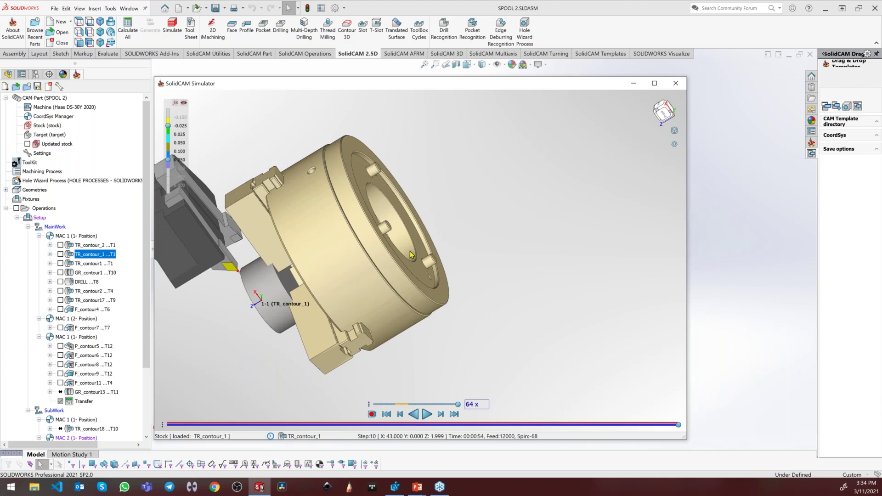
left_click(676, 84)
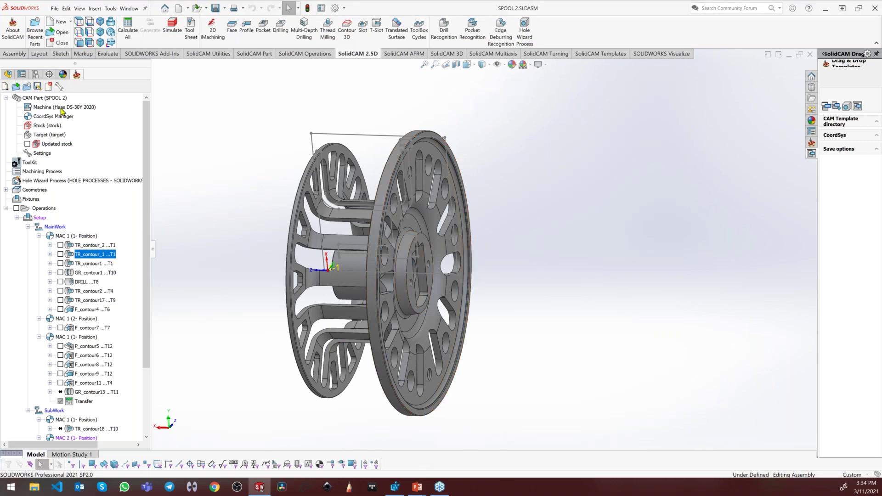
- Open the Haas DS-30Y 2020 machine definition, review the Rotary turret's interpolation and axis properties, and close the editor
left_click(62, 108)
double_click(62, 108)
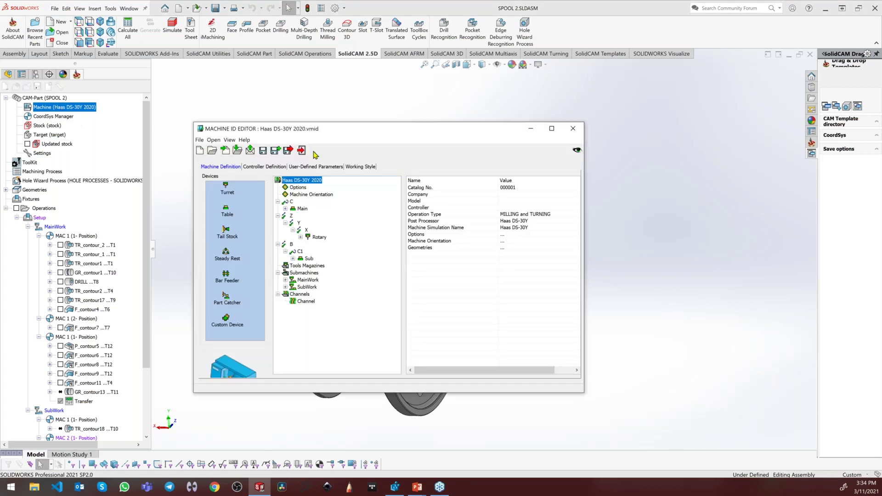
left_click(308, 237)
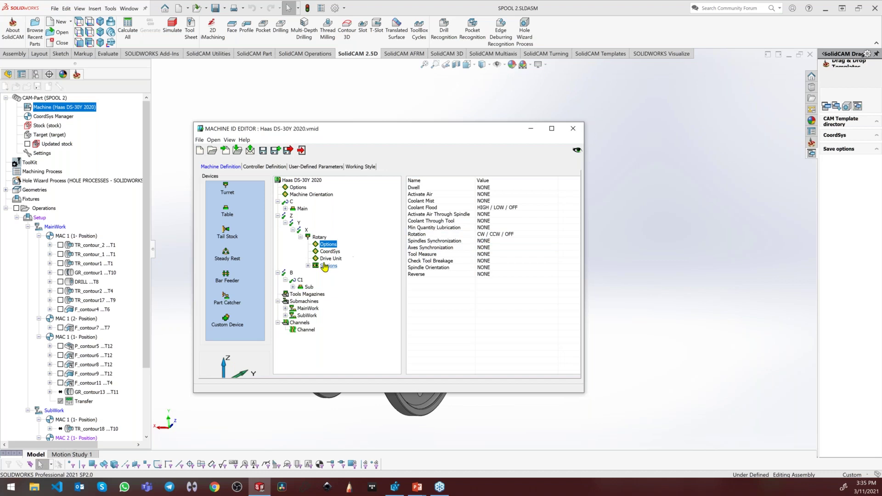
left_click(319, 237)
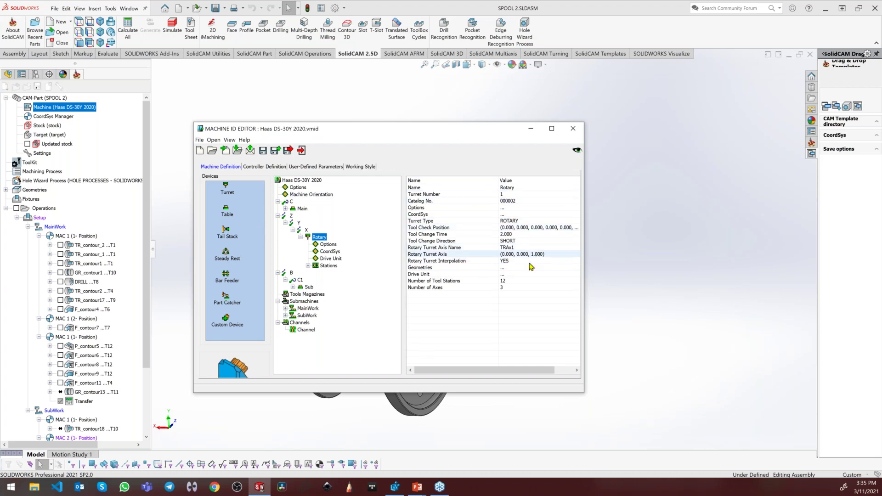
left_click(573, 129)
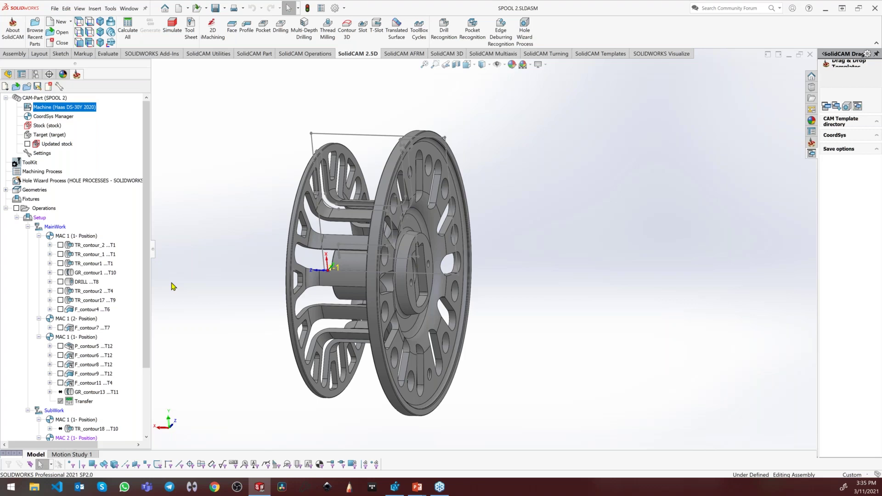
- Reopen the Haas DS-30Y 2020 machine definition, expand the Rotary turret's stations, and open the machine simulation model
double_click(63, 108)
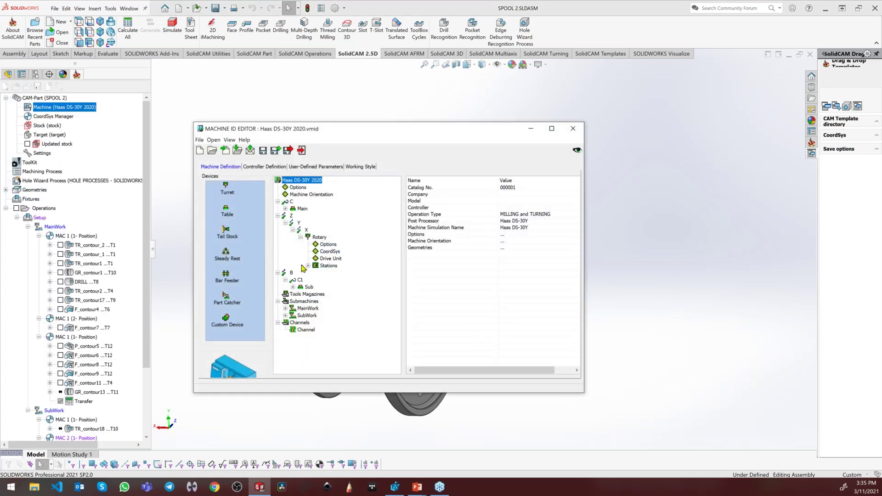
left_click(308, 265)
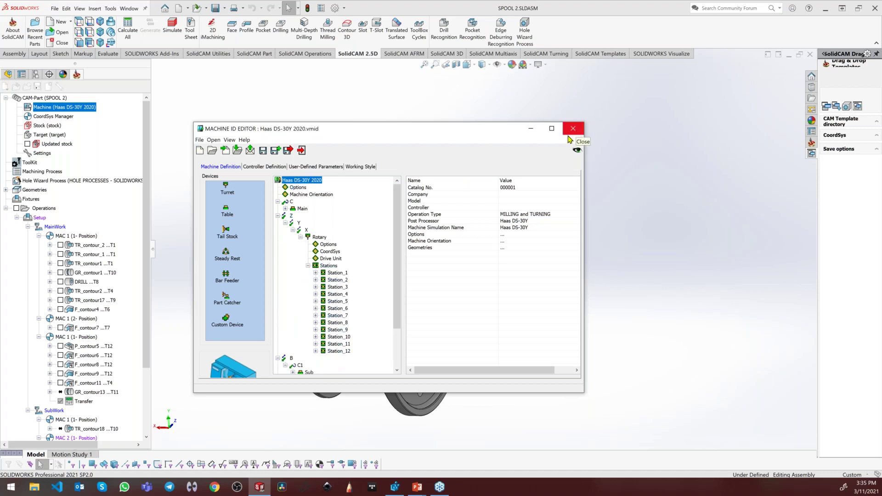
left_click(421, 229)
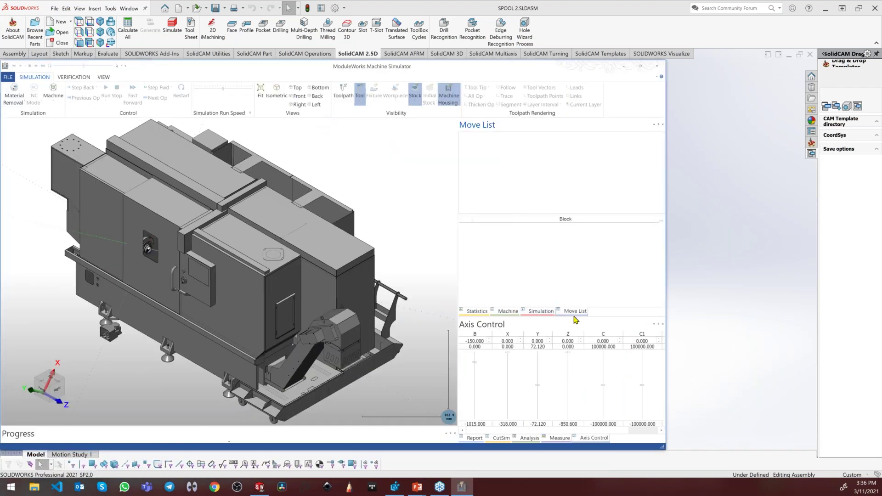
- Examine the turret, station transforms and target stocks in the Machine Simulator's component tree, and close the simulator and machine editor
left_click(541, 311)
left_click(508, 311)
scroll(518, 286, "down", 10)
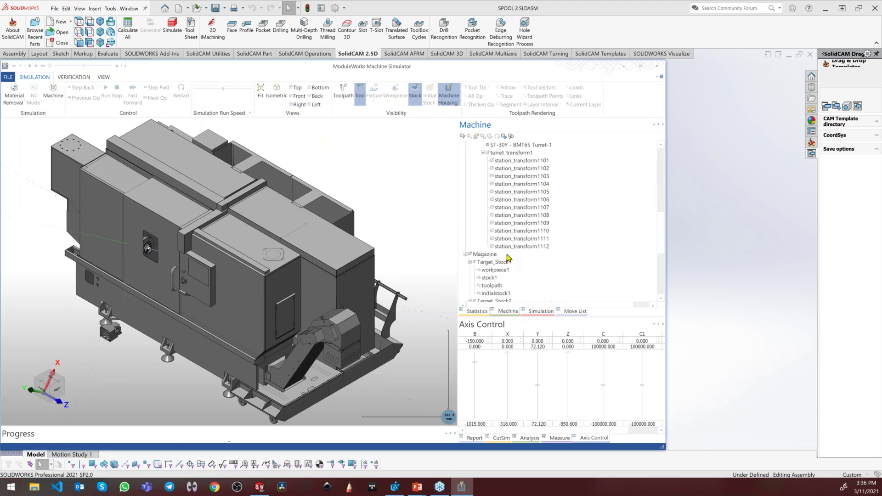
scroll(508, 258, "down", 3)
scroll(505, 253, "up", 6)
scroll(504, 248, "up", 1)
scroll(504, 180, "down", 3)
scroll(505, 177, "up", 3)
scroll(528, 198, "down", 10)
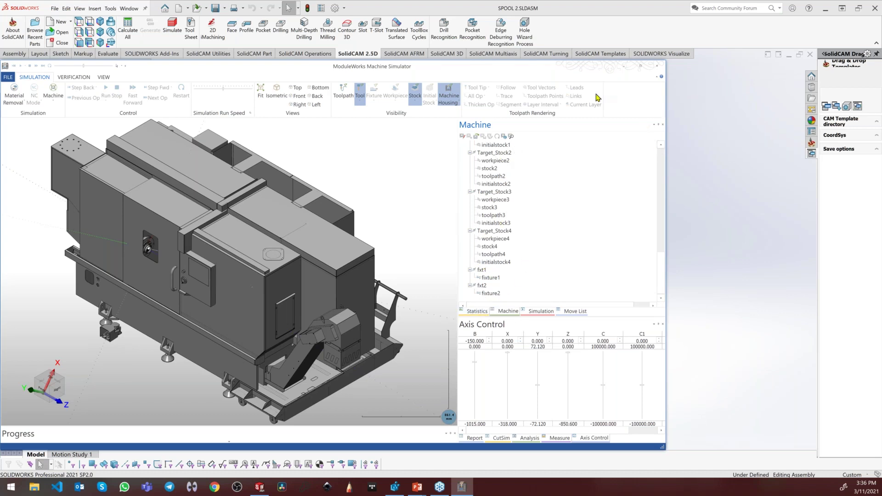
left_click(656, 70)
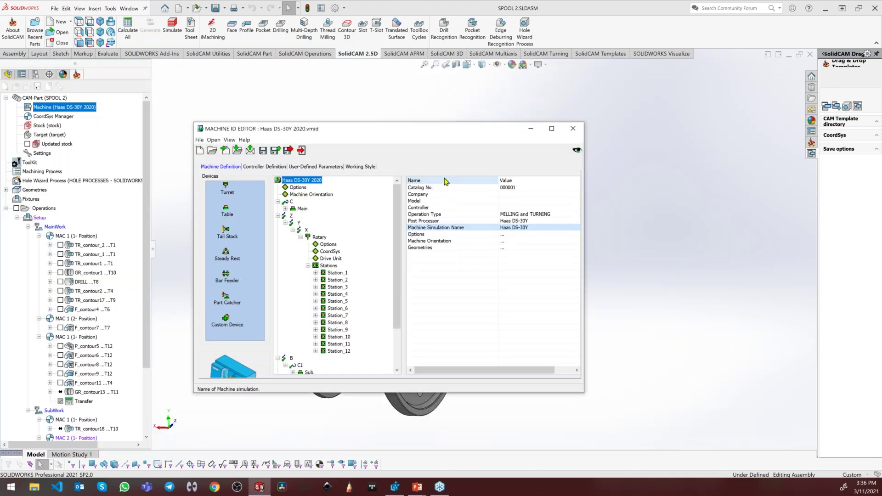
left_click(573, 128)
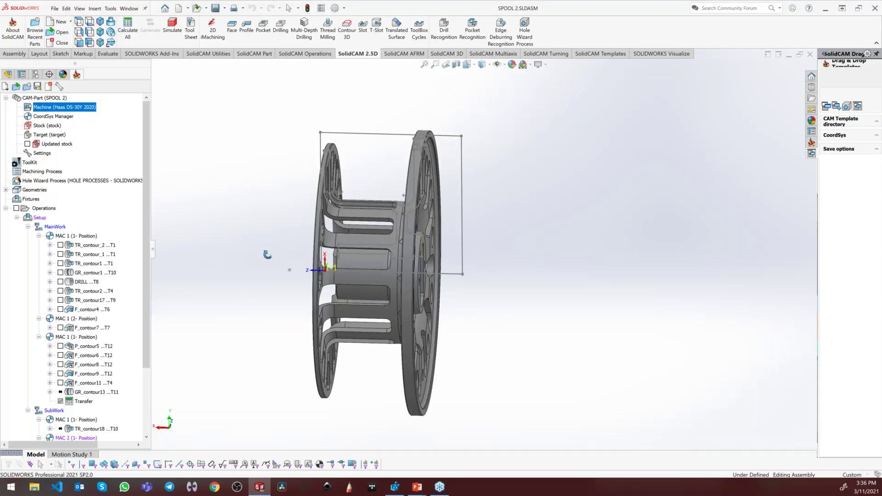
- Simulate the GR_contour1 operation in Turning mode and examine the holder and turret outline against the chuck and stock
left_click(61, 272)
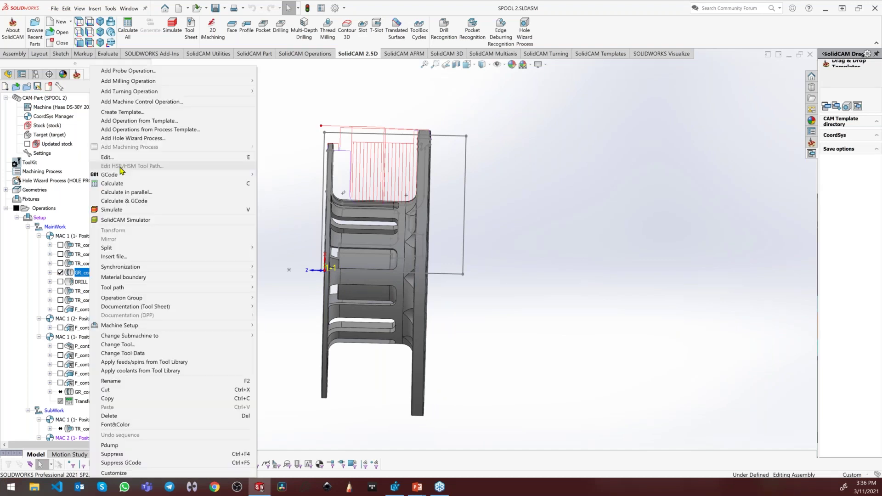
left_click(113, 210)
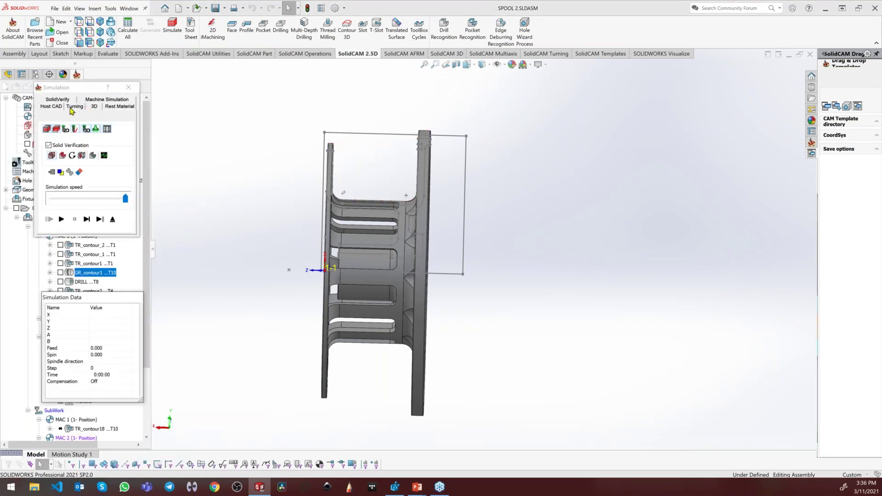
left_click(81, 108)
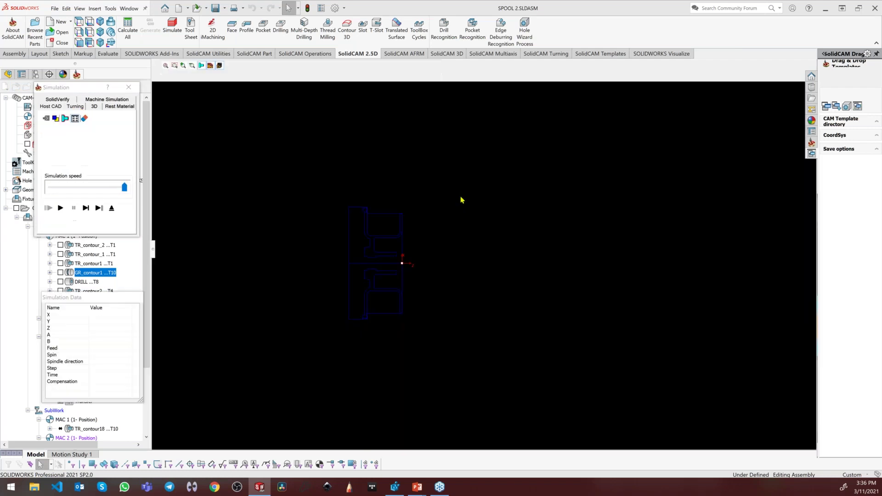
left_click(97, 209)
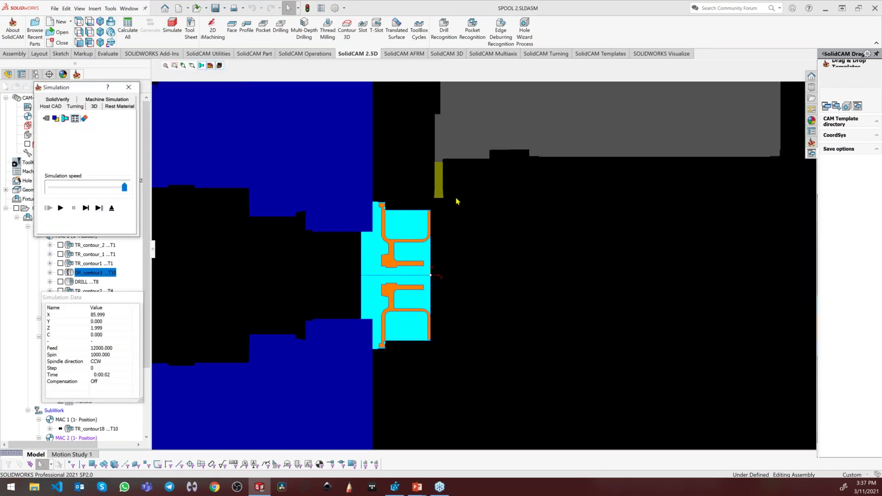
scroll(496, 179, "down", 5)
scroll(399, 222, "up", 3)
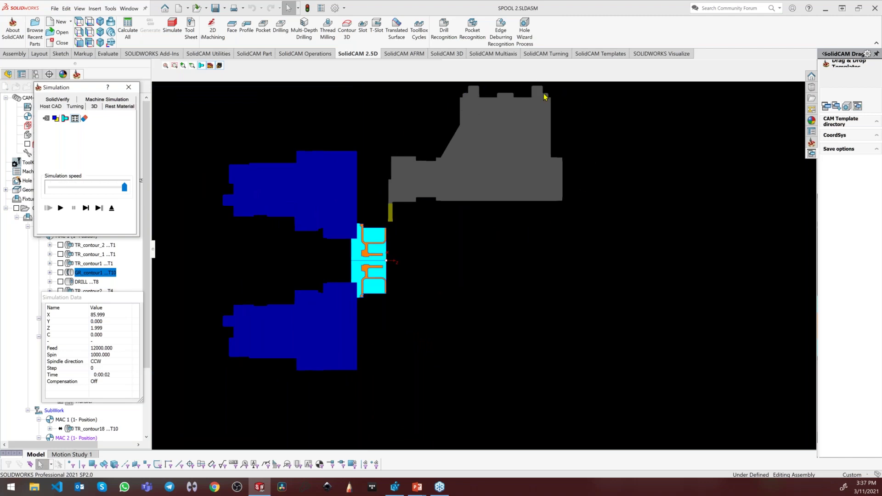
scroll(578, 104, "up", 2)
scroll(607, 109, "down", 2)
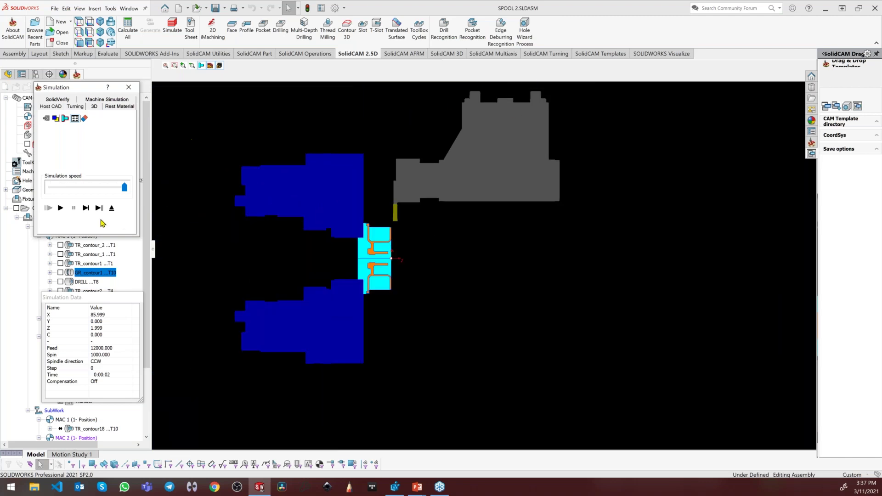
- Step through the first GR_contour1 moves and inspect the grooving tool, holder and turret clearance beside the jaws
left_click(86, 208)
scroll(526, 122, "up", 2)
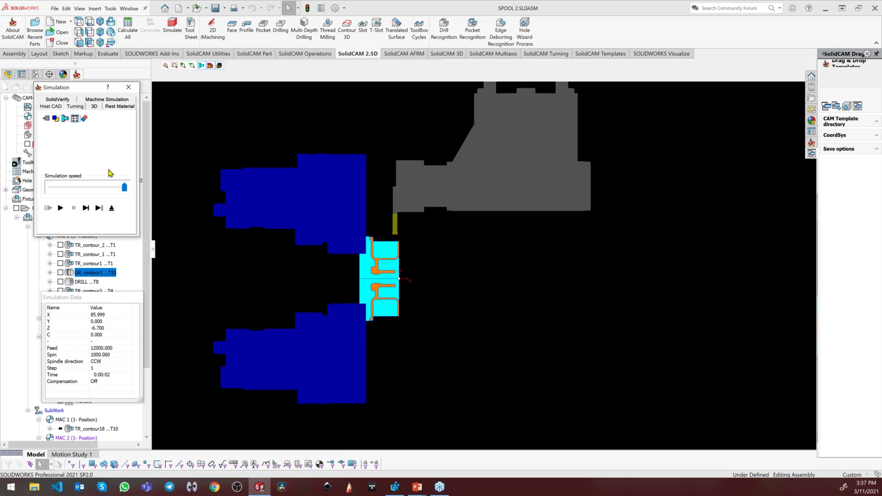
left_click(85, 207)
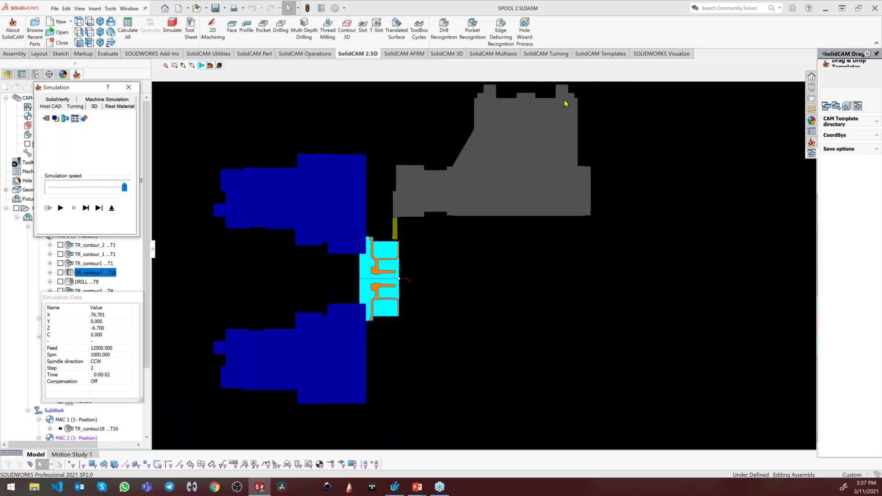
middle_click_drag(400, 124, 359, 183)
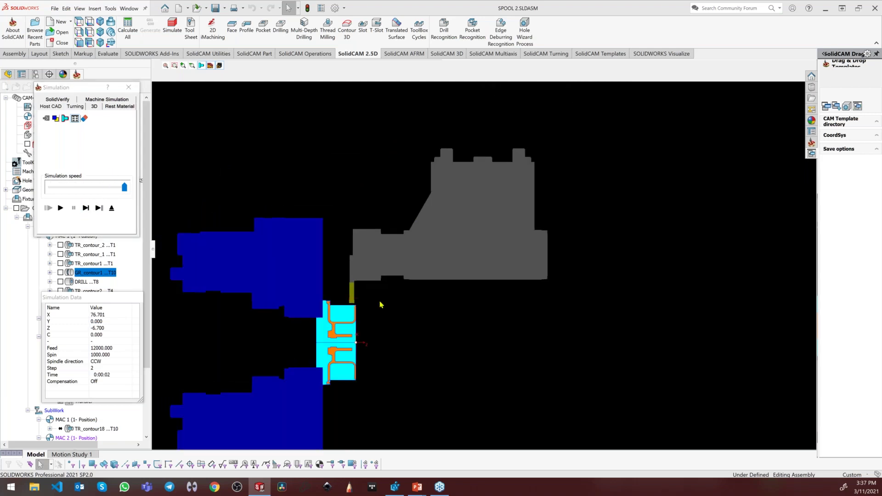
scroll(380, 305, "up", 2)
scroll(380, 306, "up", 1)
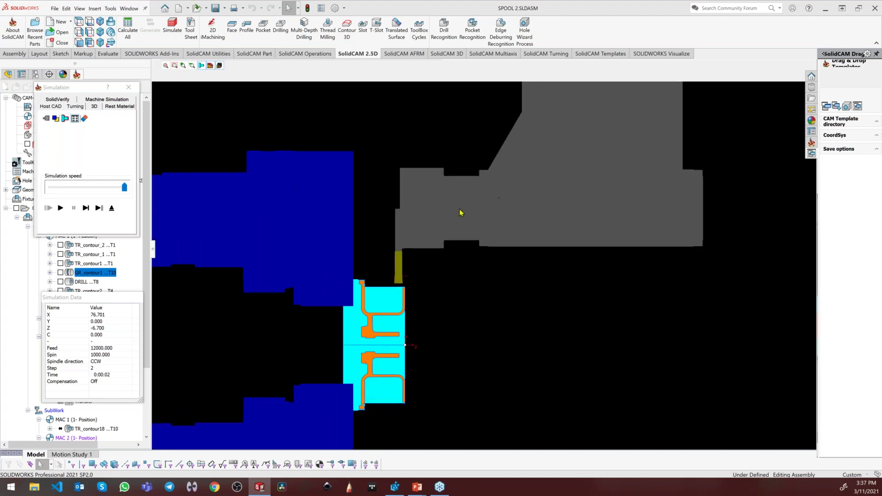
scroll(461, 210, "down", 3)
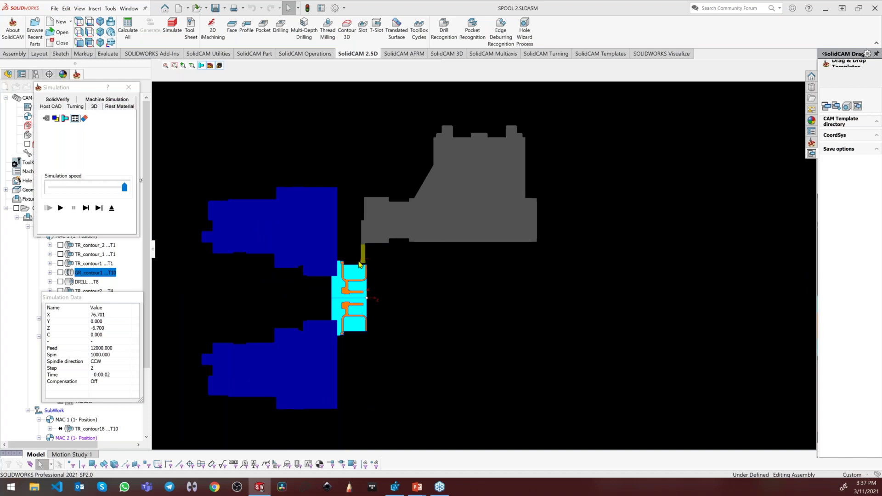
- Move the Simulation Data window aside, switch the turning simulation to TR_contour17, and inspect its tool's start position
left_click_drag(85, 296, 102, 354)
left_click(93, 301)
left_click(85, 208)
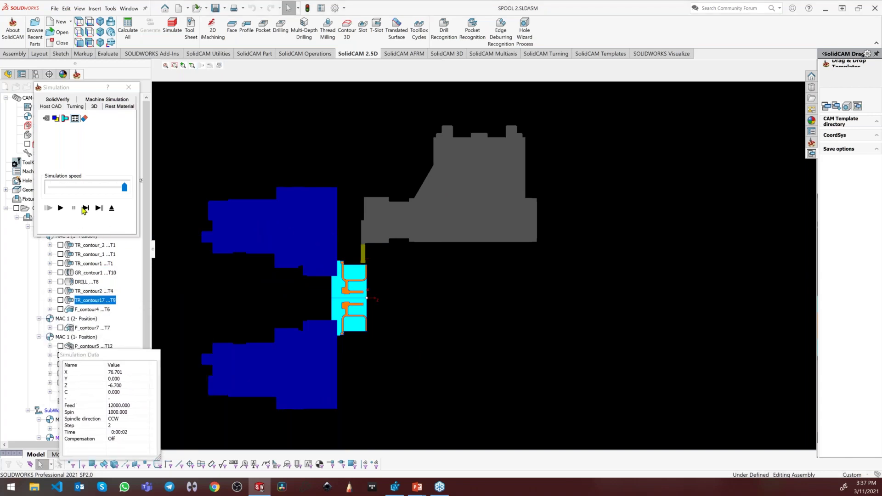
scroll(298, 295, "up", 3)
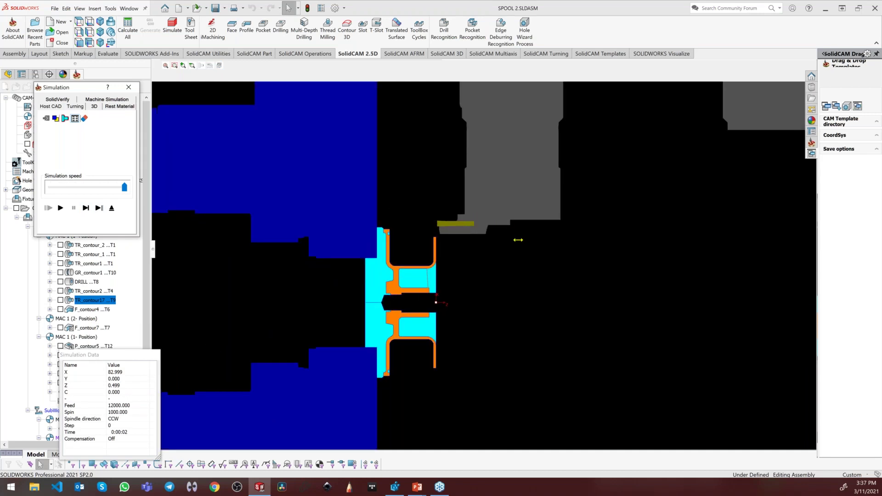
scroll(346, 268, "up", 2)
- Step TR_contour17 through its cut across the spool's front face and examine the tool near the bore centre
left_click(86, 208)
left_click(86, 208)
left_click(85, 208)
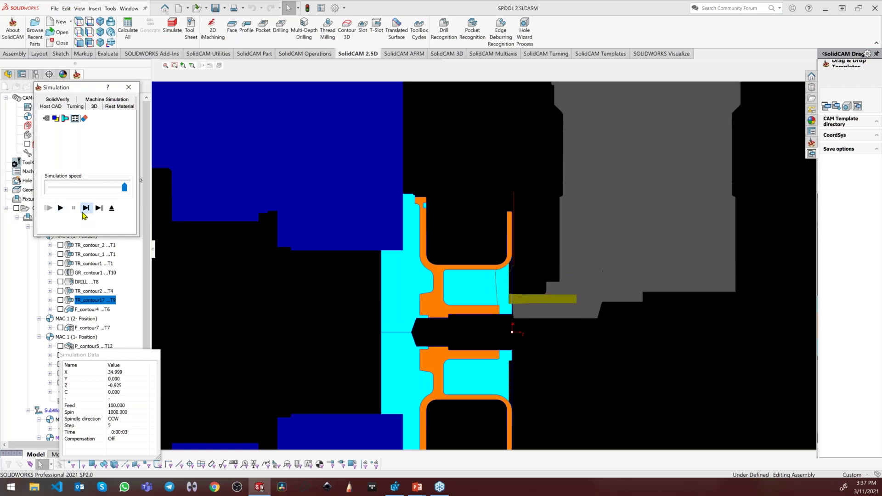
left_click(85, 209)
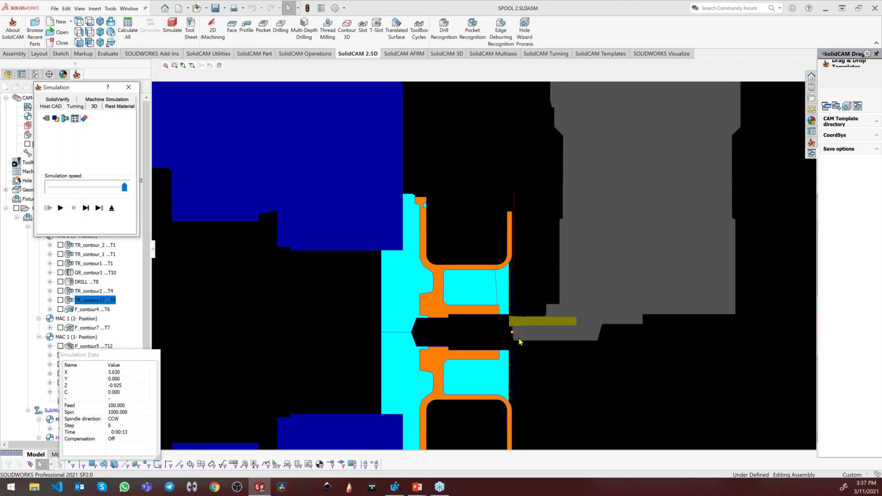
scroll(390, 294, "up", 1)
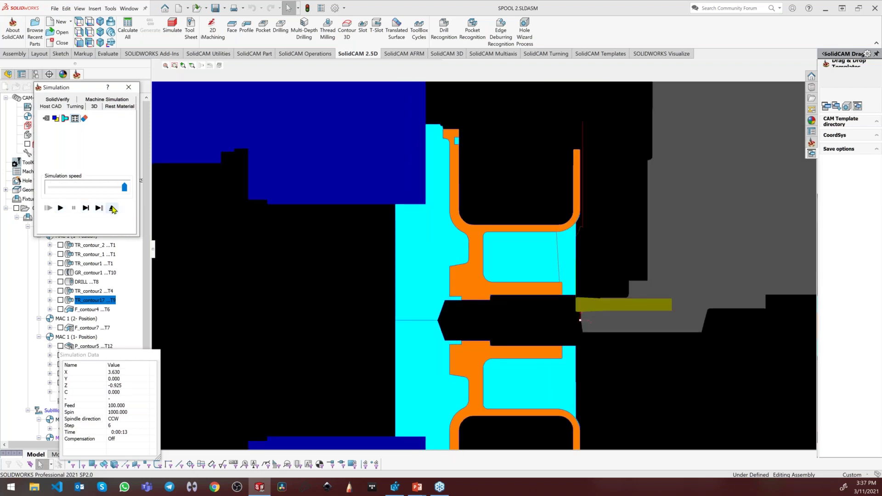
middle_click_drag(626, 347, 411, 242)
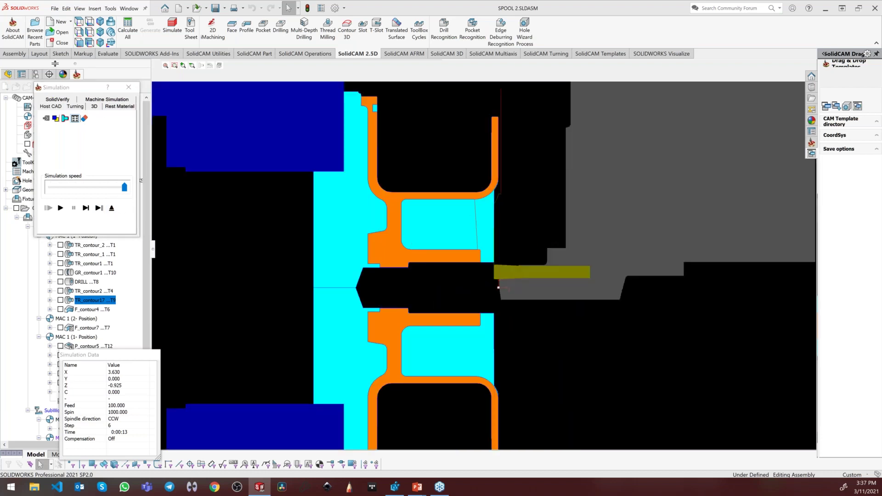
- Run TR_contour17 step by step in SolidVerify, examine the 3D tool and holder at the bore, and close the simulation
left_click(60, 101)
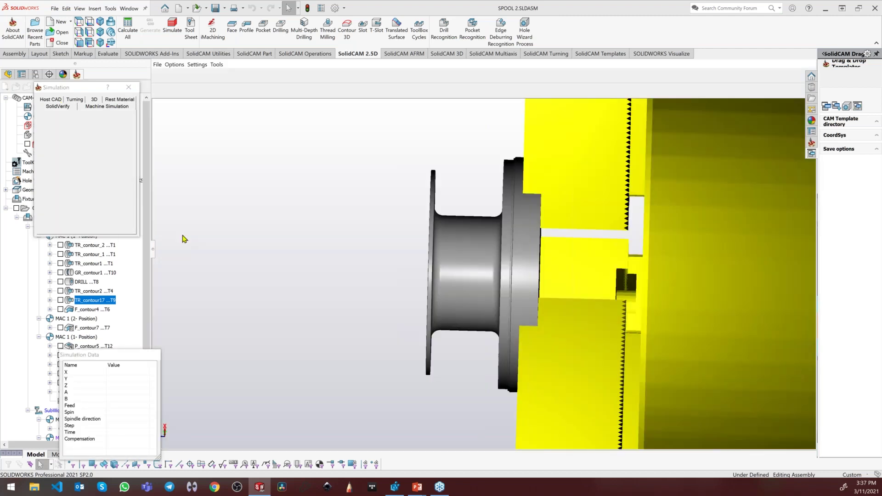
middle_click_drag(470, 245, 459, 215)
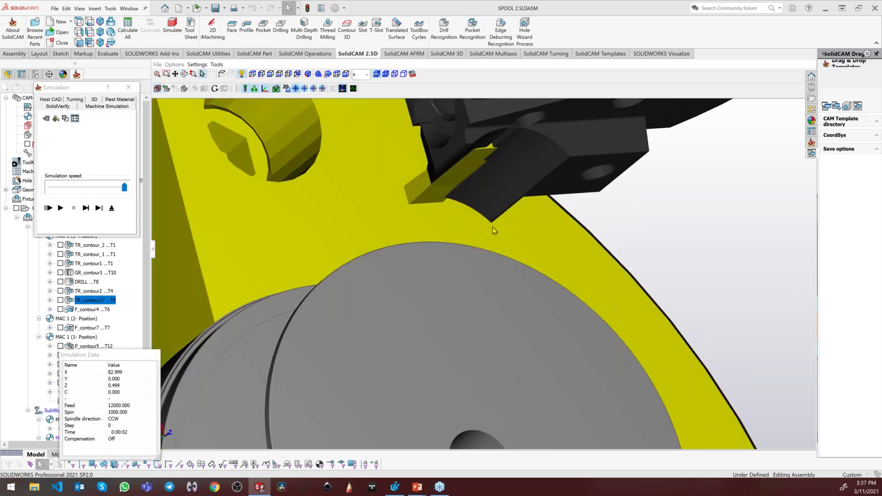
scroll(481, 244, "down", 5)
left_click(86, 207)
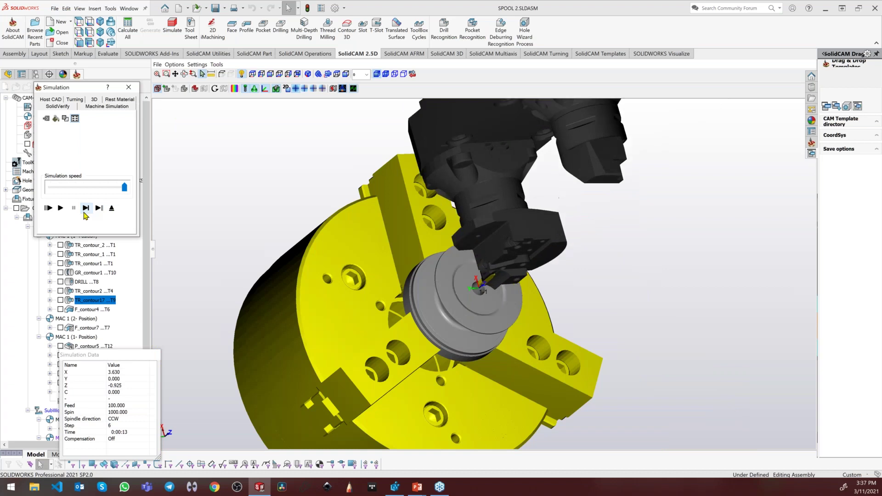
scroll(521, 301, "up", 2)
scroll(521, 301, "up", 3)
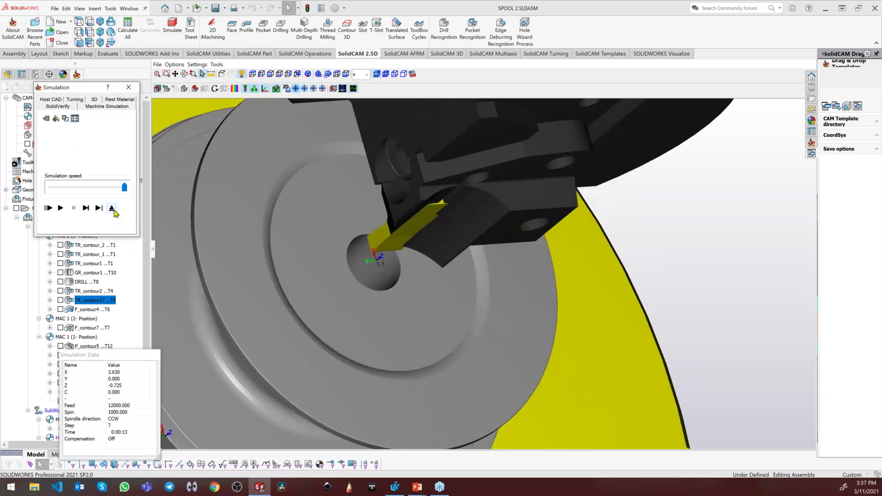
left_click(112, 209)
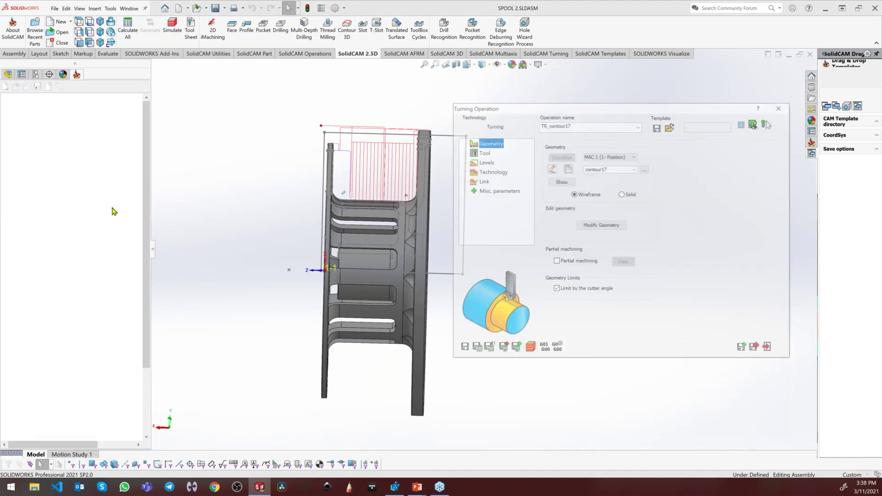
- Turn off holder protection in the tool data of TR_contour17, save and calculate the operation, and close its settings
left_click(487, 155)
left_click(501, 173)
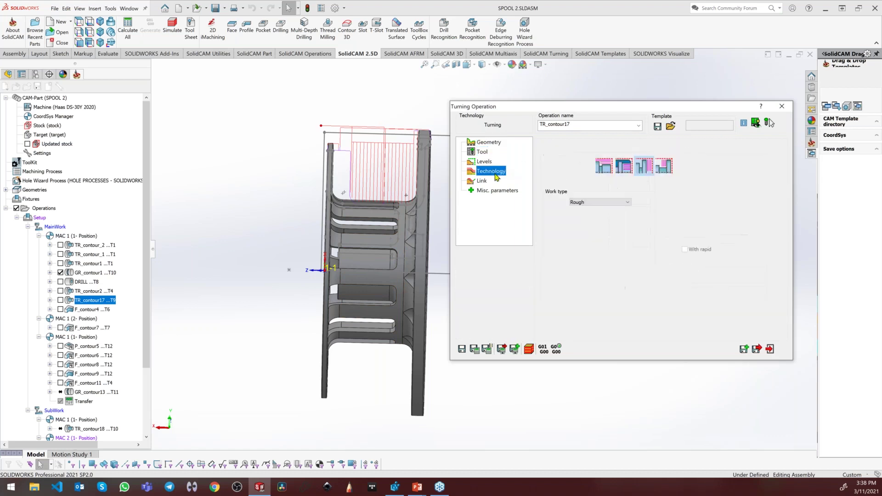
left_click(487, 142)
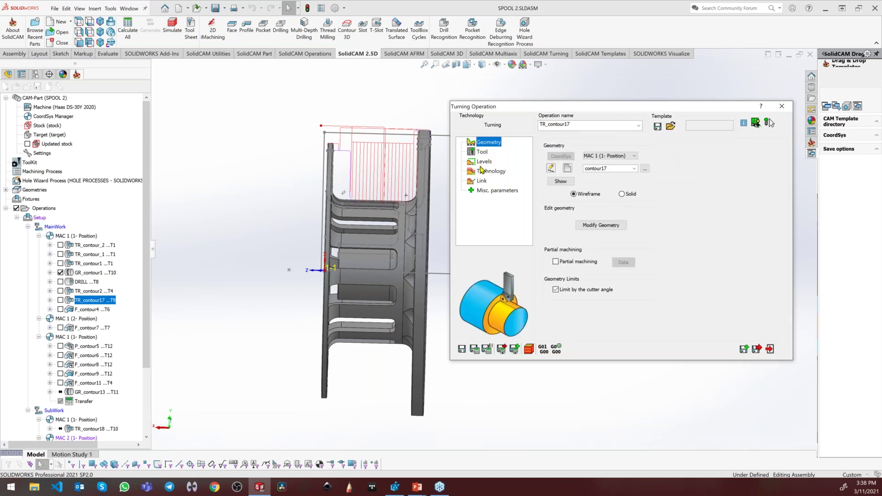
left_click(482, 152)
left_click(558, 144)
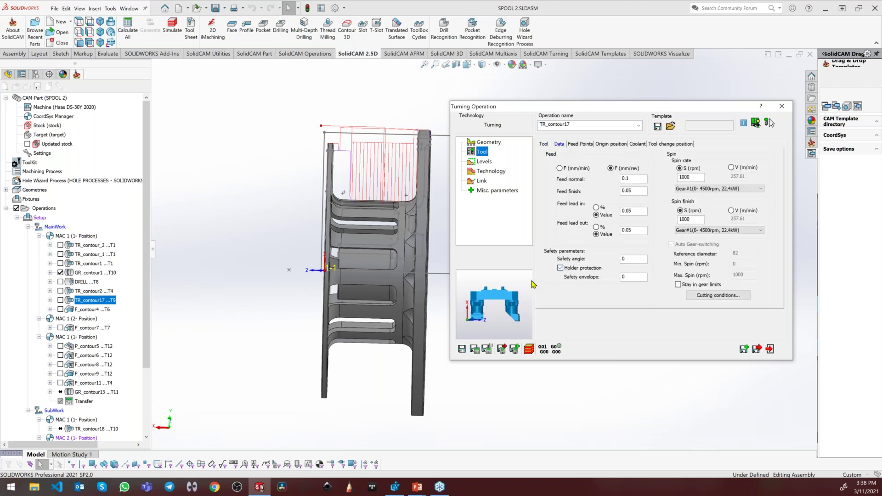
left_click(560, 268)
left_click(474, 350)
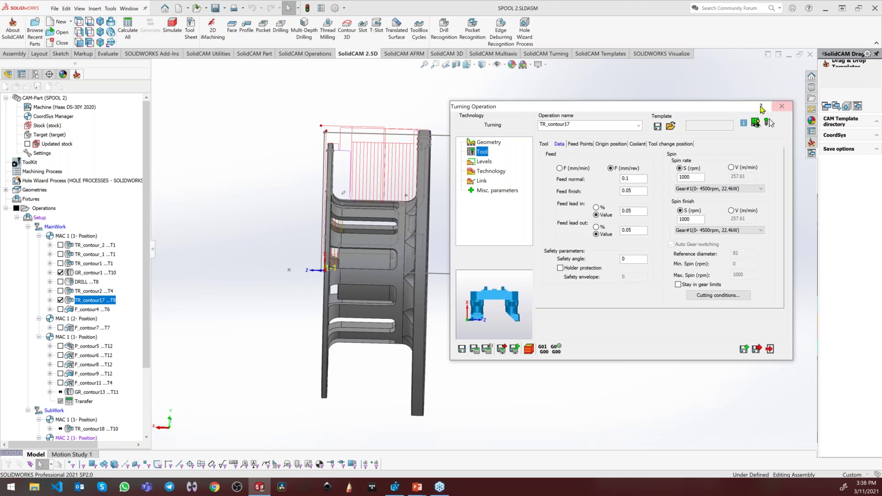
left_click(776, 107)
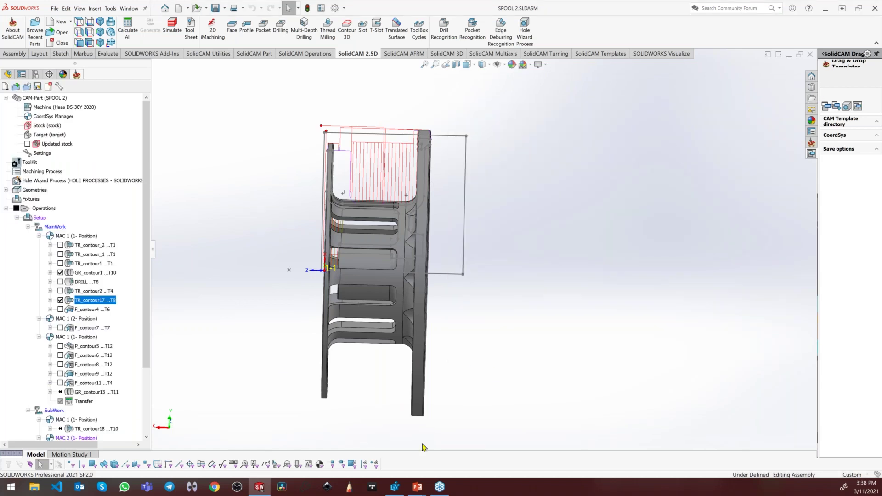
- Simulate TR_contour17 in the SolidCAM Simulator and switch the active theme to Turning
right_click(84, 303)
left_click(138, 221)
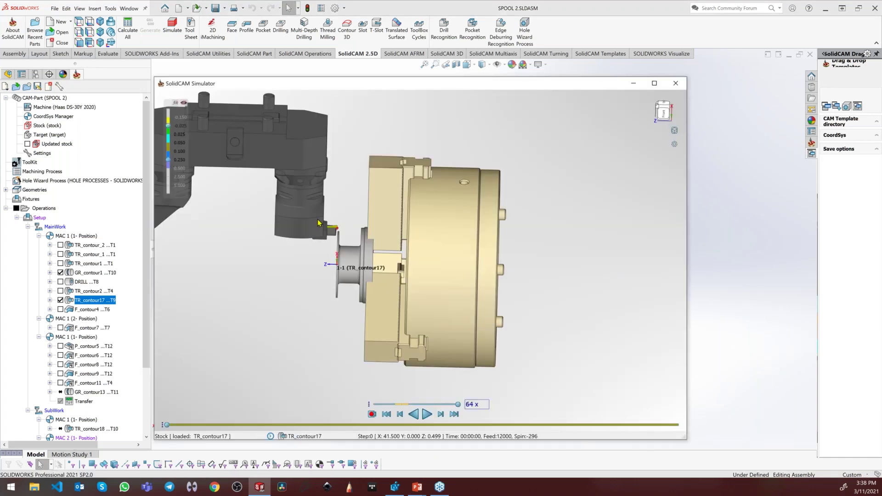
left_click_drag(252, 213, 676, 152)
right_click(677, 152)
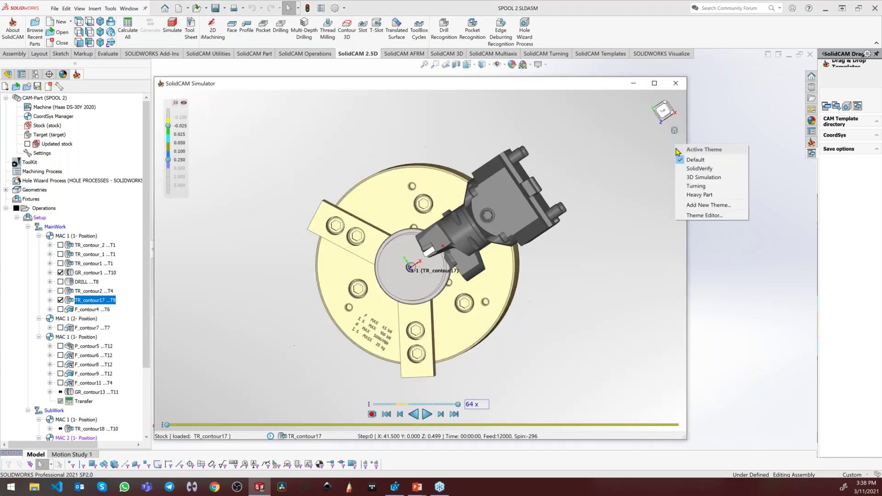
left_click(689, 186)
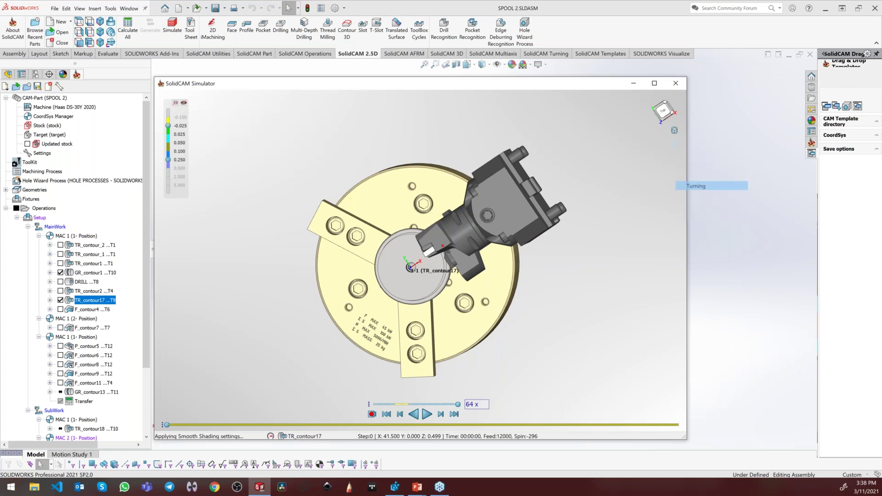
scroll(527, 251, "up", 10)
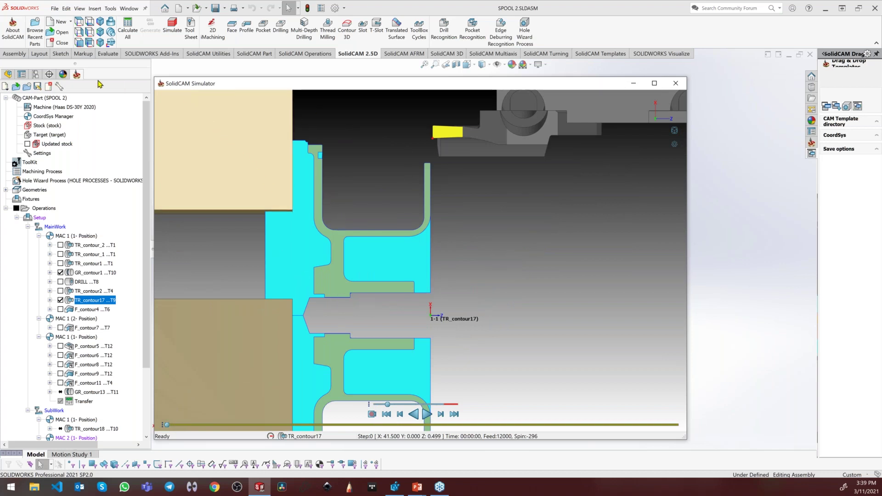
- Play the TR_contour17 turning simulation and jump between toolpath moves to examine the tool and holder against the spool's front face
left_click(430, 417)
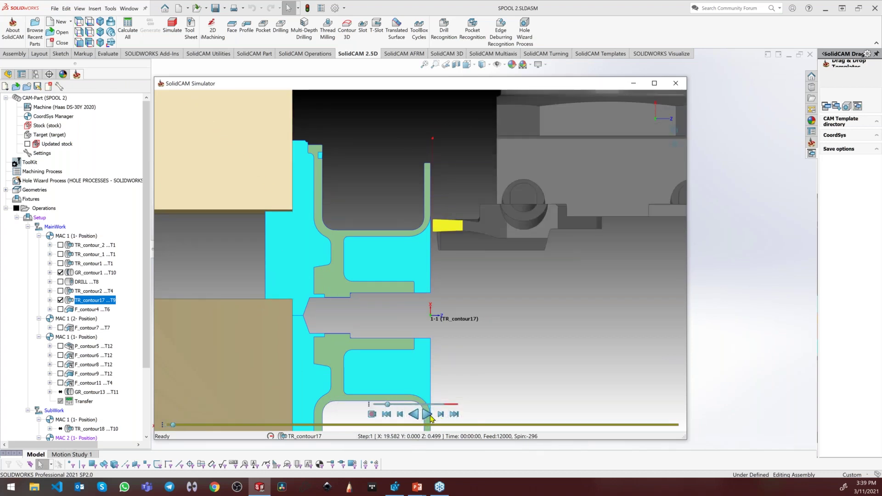
left_click(427, 415)
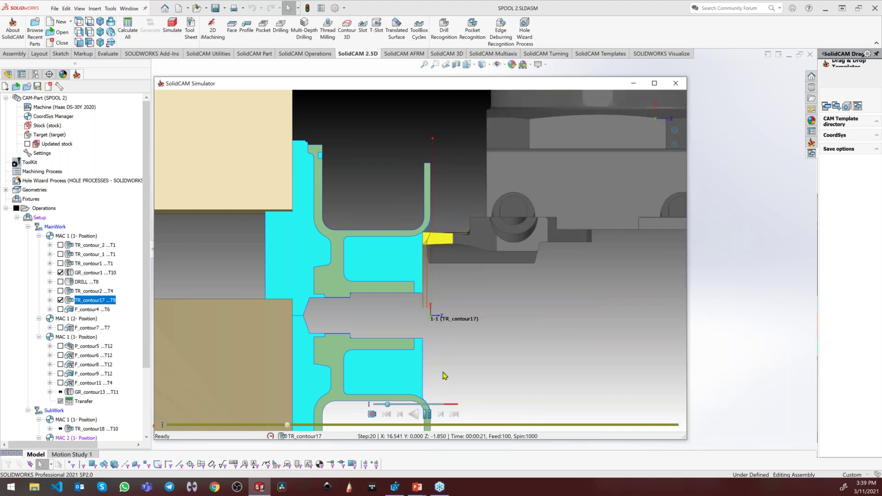
left_click(422, 303)
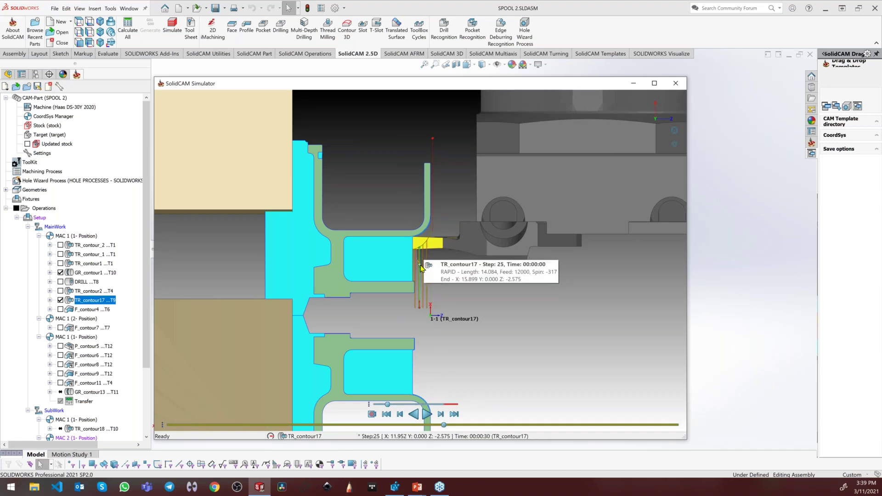
left_click(421, 267)
scroll(422, 271, "up", 6)
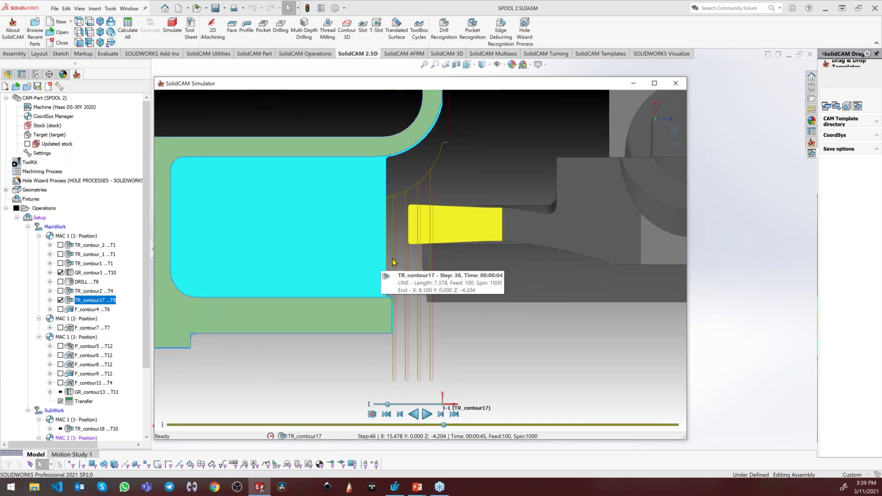
left_click(398, 348)
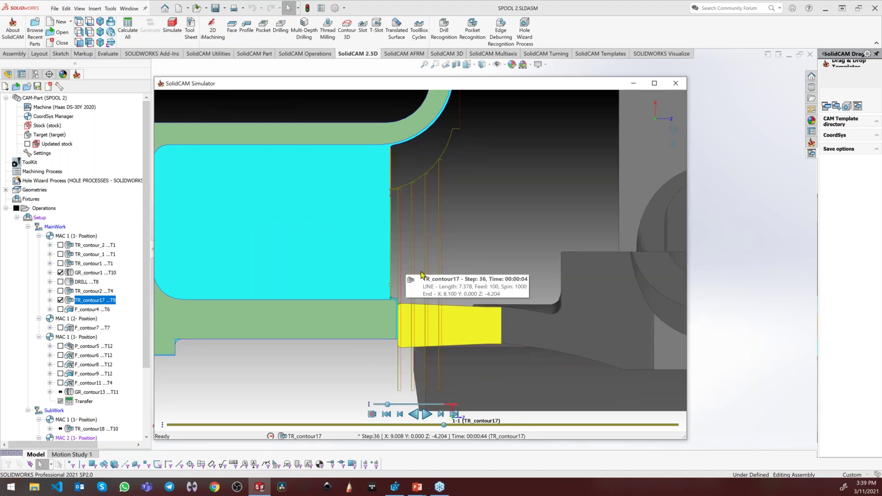
scroll(440, 245, "down", 5)
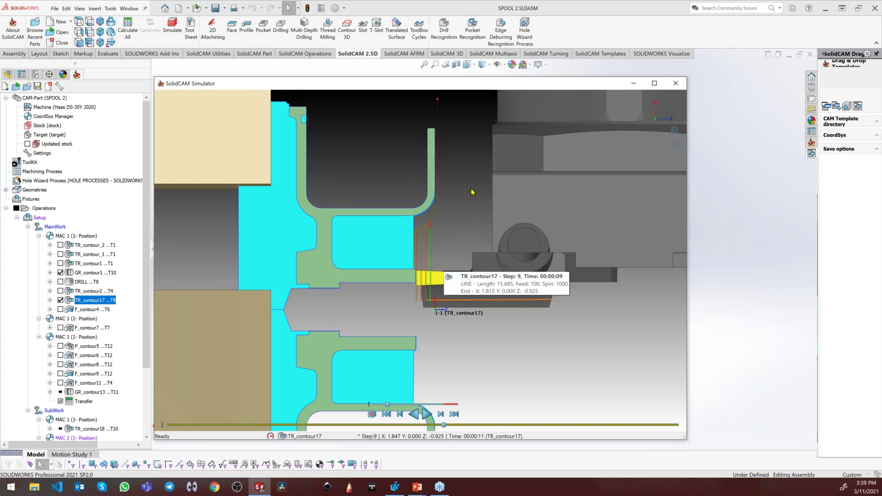
left_click(438, 102)
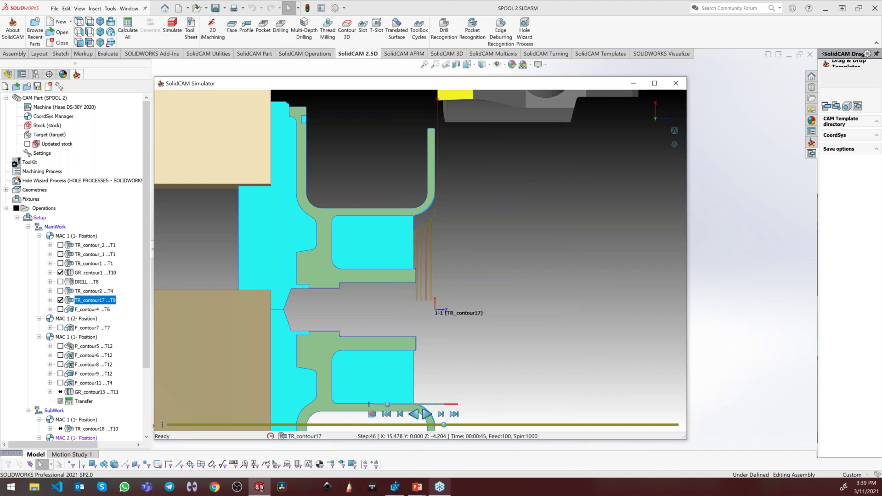
- Switch to the PowerPoint slide show and advance to the slide on ToolKit in Swiss Type machines
left_click(412, 491)
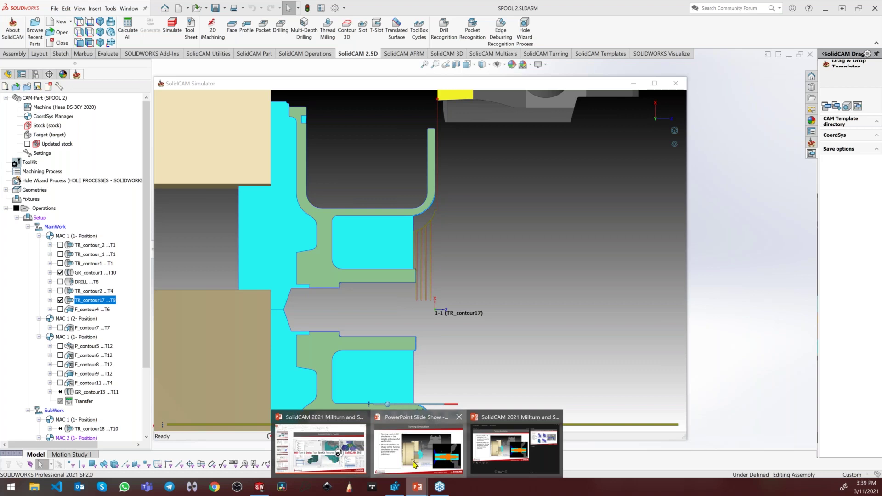
left_click(415, 462)
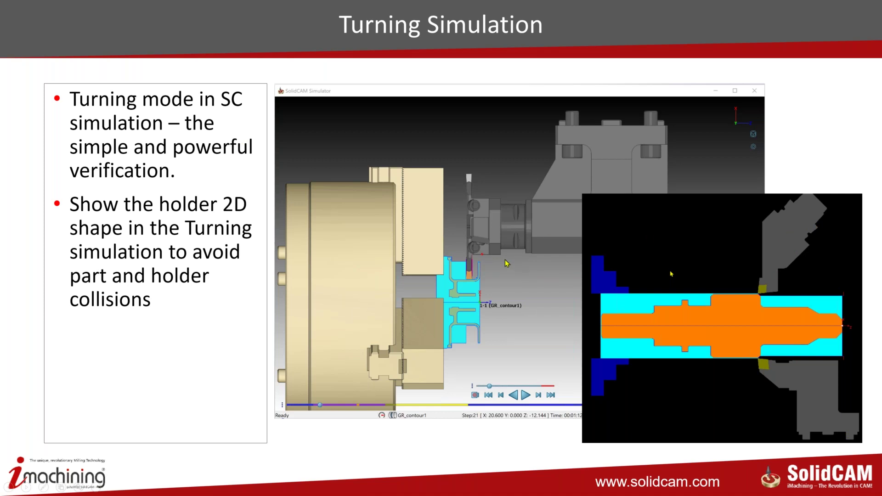
left_click(345, 265)
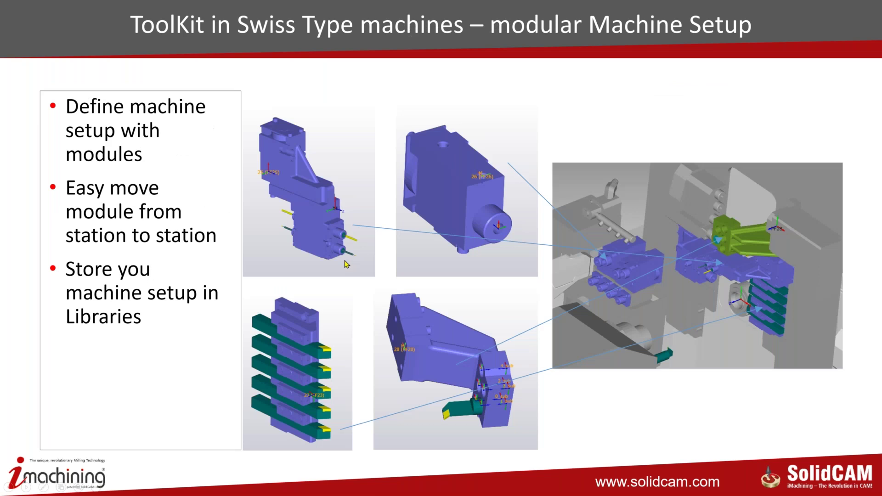
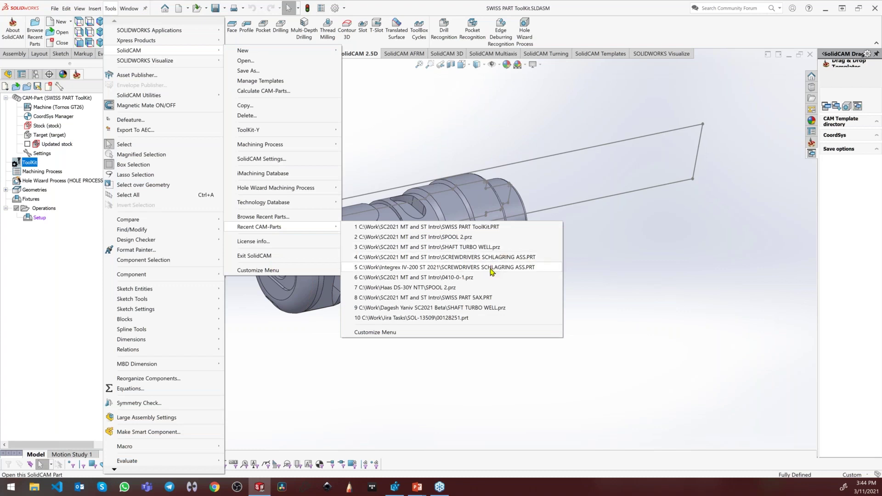
- Open the recent CAM-Part 0410-0-1.prt, start its ToolKit and show the machine preview
left_click(480, 278)
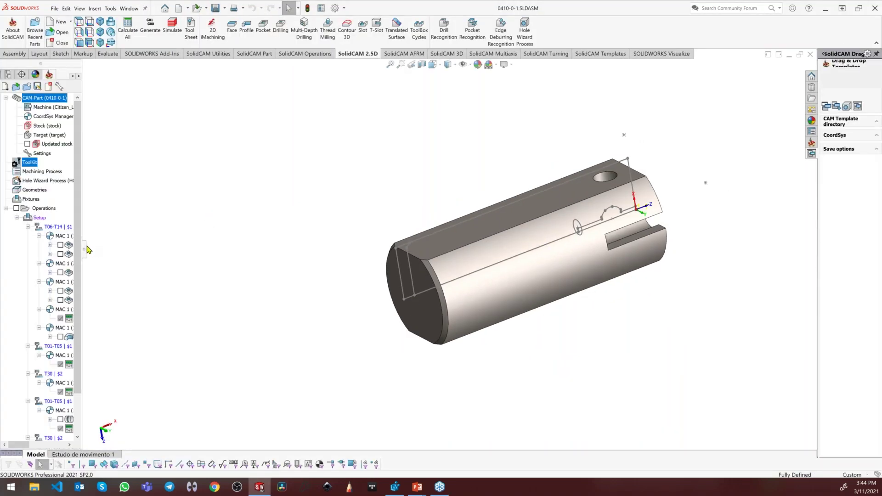
left_click(30, 162)
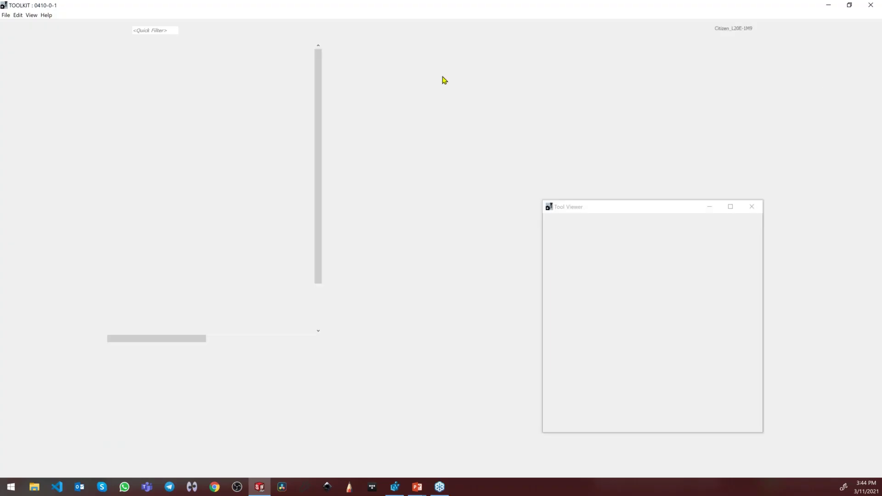
left_click(834, 30)
- Reposition the Machine Preview window and examine the spindles, gang tools and milling units of the Citizen machine
scroll(727, 367, "up", 3)
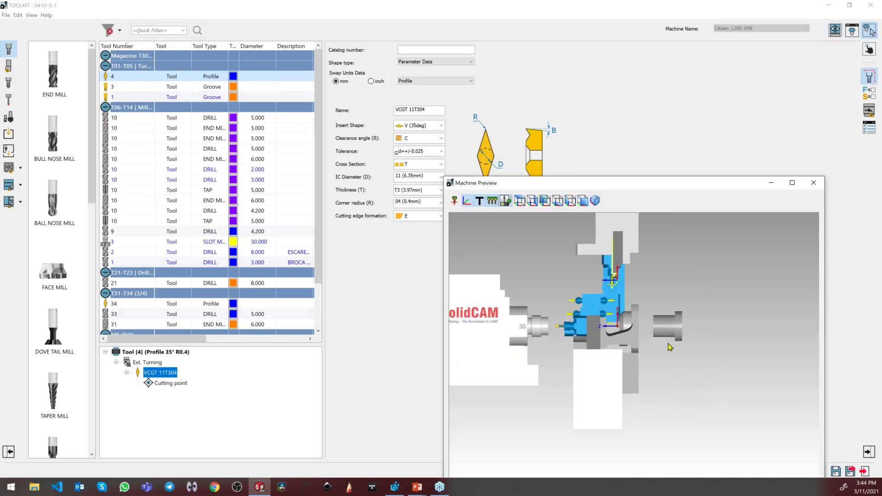
left_click_drag(654, 315, 629, 373)
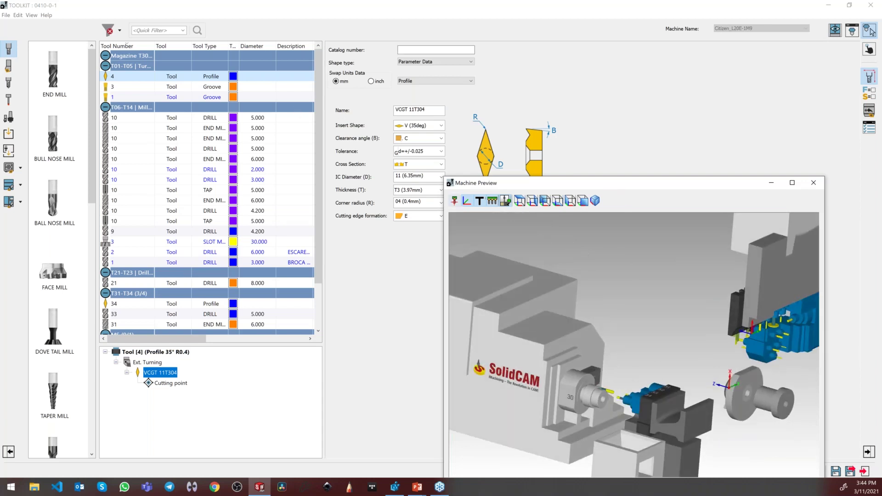
left_click(393, 206)
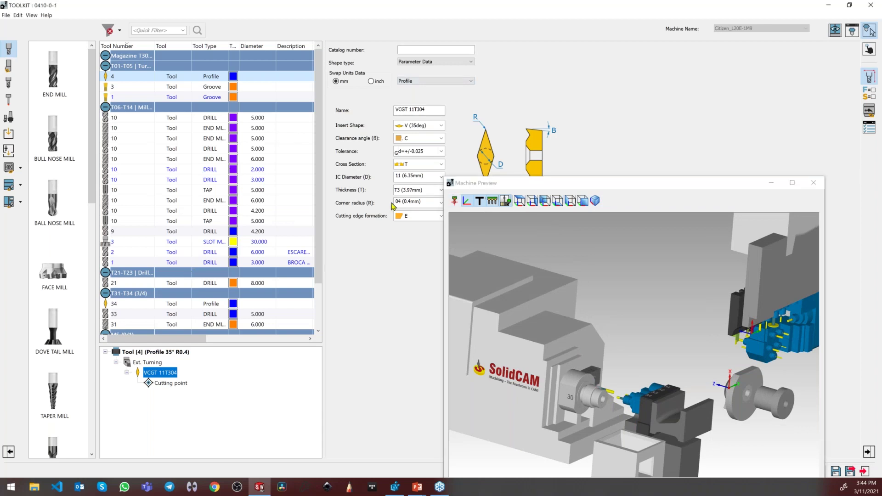
left_click(614, 186)
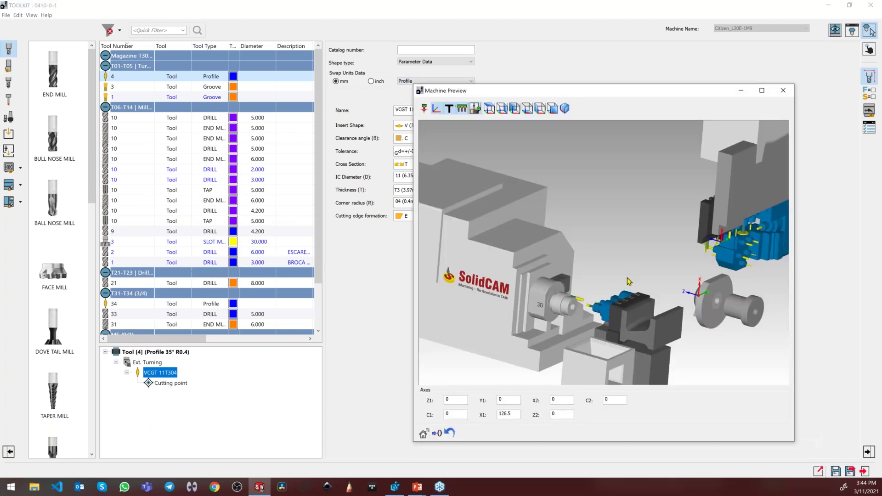
left_click_drag(614, 186, 584, 93)
scroll(692, 302, "up", 3)
left_click_drag(452, 267, 608, 219)
scroll(608, 219, "up", 3)
left_click_drag(572, 330, 564, 230)
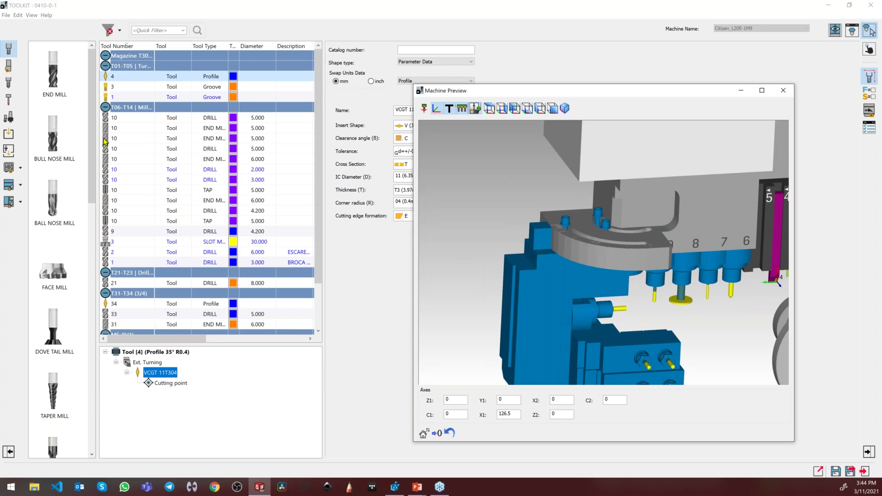
- Select the first tool 10 drill in the T06-T14 group and examine its mounted unit in the machine preview
left_click(116, 120)
left_click_drag(672, 266, 573, 198)
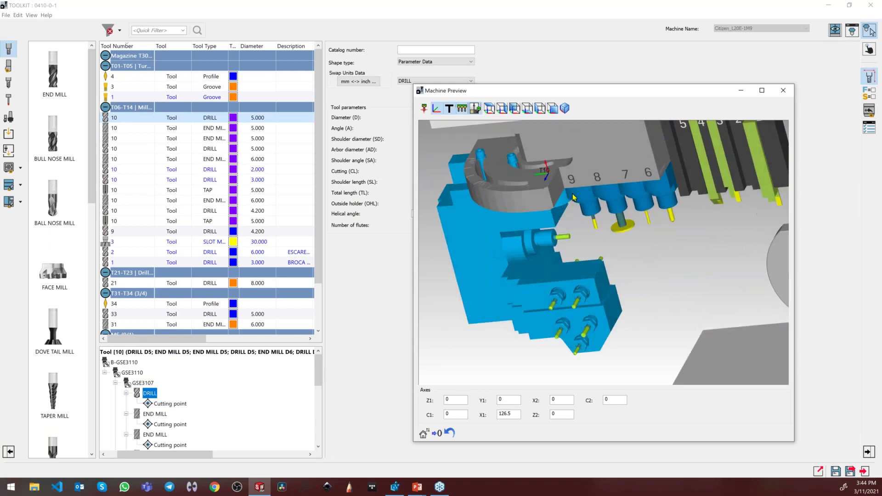
left_click_drag(594, 265, 587, 228)
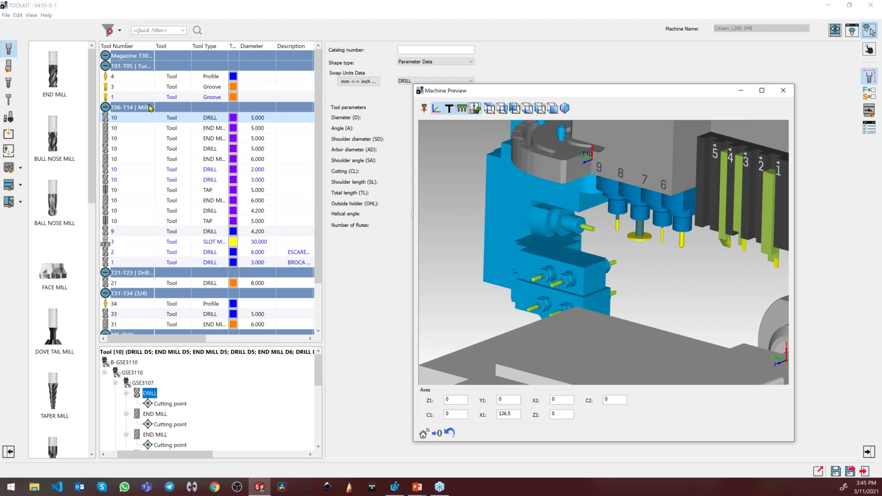
- Open tool 10's mounting data, set its B component axis to 70 and then 40, and examine the tilted unit in the preview
left_click_drag(477, 95, 496, 107)
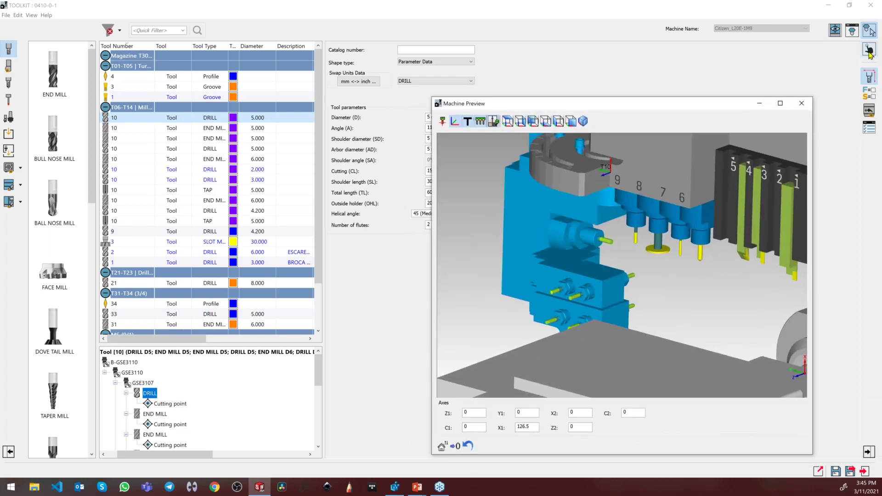
left_click(523, 202)
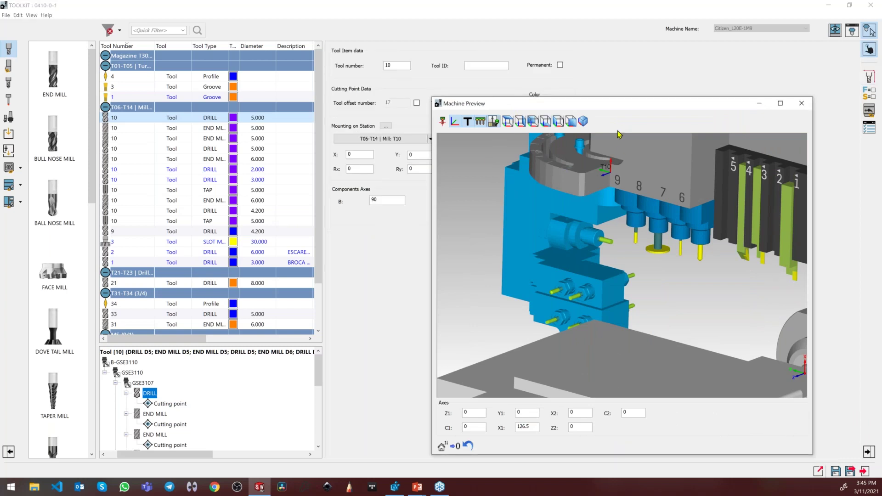
double_click(383, 201)
type("70")
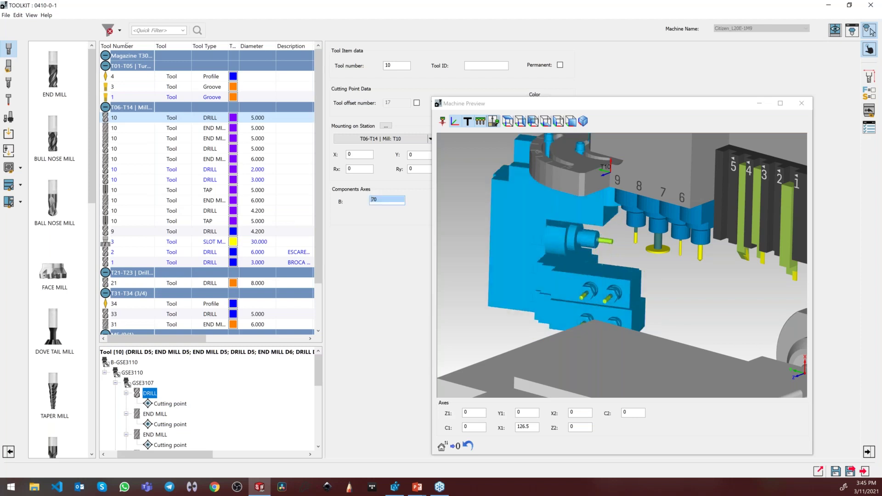
scroll(384, 201, "down", 3)
left_click(547, 185)
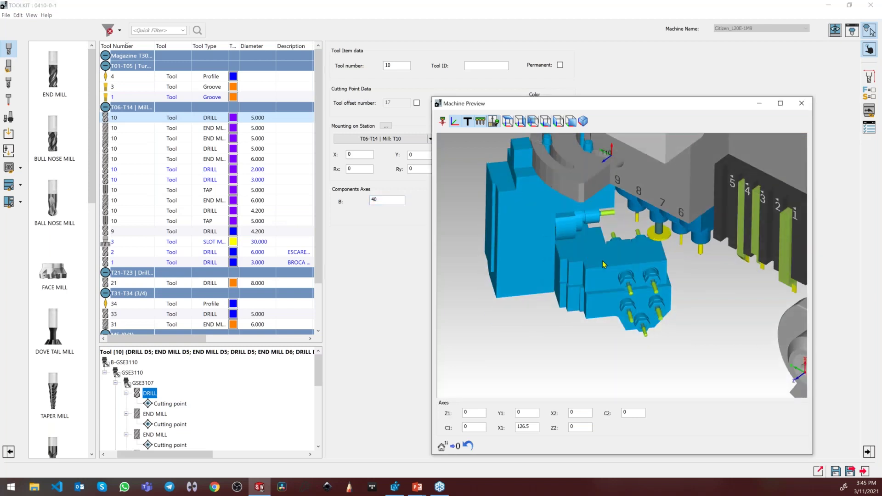
scroll(601, 262, "up", 2)
scroll(604, 255, "down", 3)
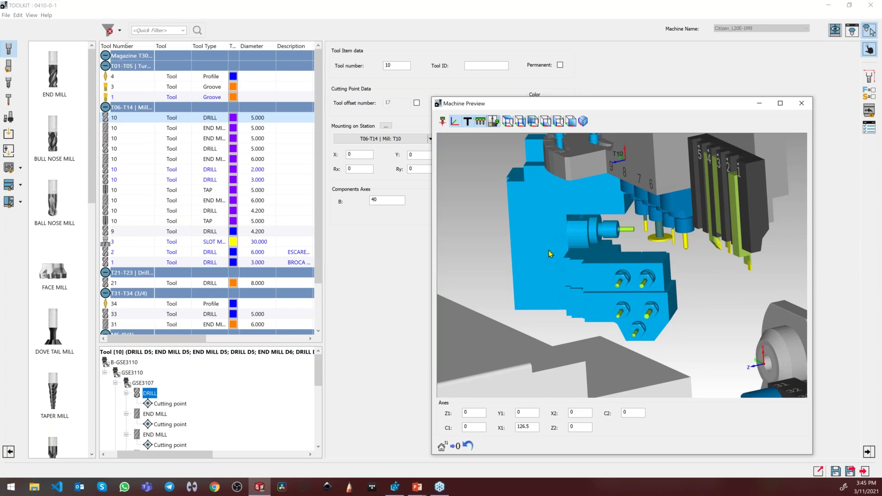
left_click_drag(532, 237, 502, 214)
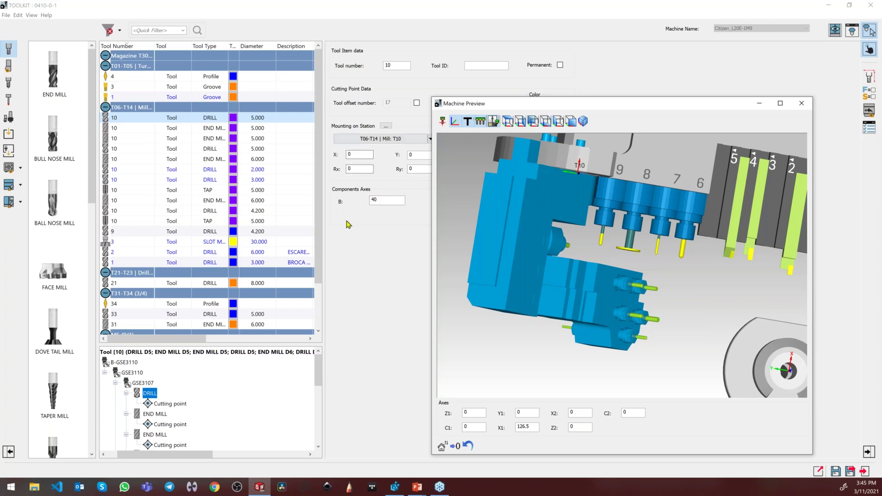
- Examine the tilted B-axis unit, milling stations 6 to 9 and turning tools 1 to 5 in the machine preview
middle_click_drag(612, 231, 642, 248)
middle_click_drag(573, 200, 570, 192)
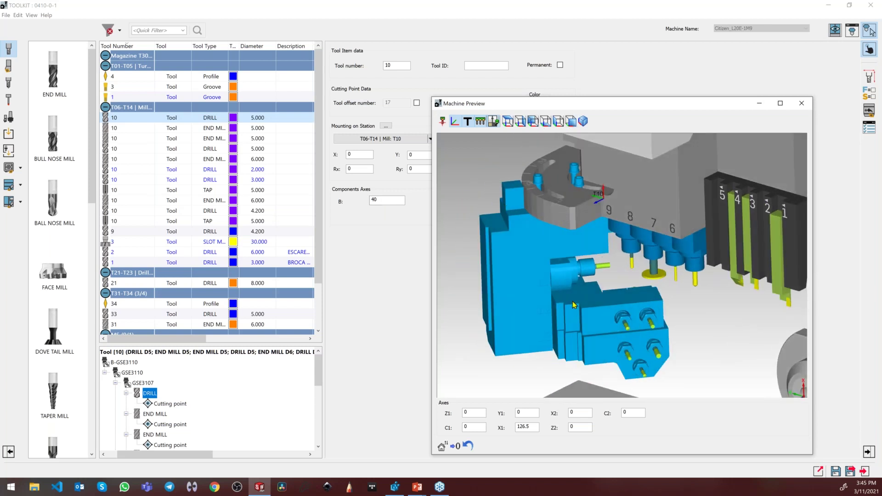
middle_click_drag(689, 258, 715, 180)
scroll(575, 257, "up", 5)
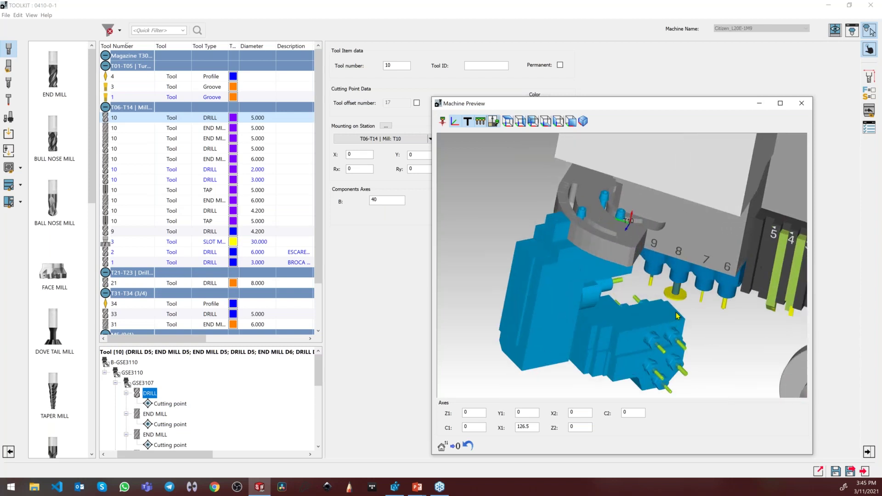
scroll(677, 285, "down", 2)
middle_click_drag(732, 292, 633, 335)
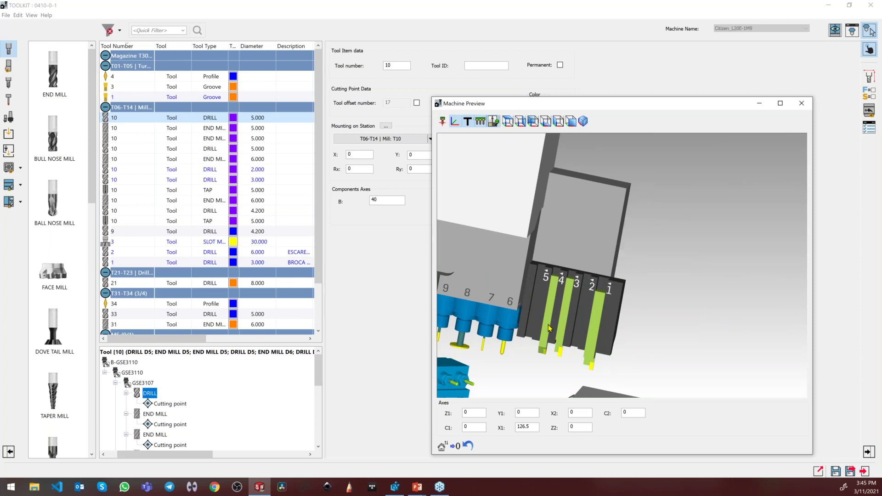
middle_click_drag(547, 368, 703, 291)
scroll(702, 291, "up", 5)
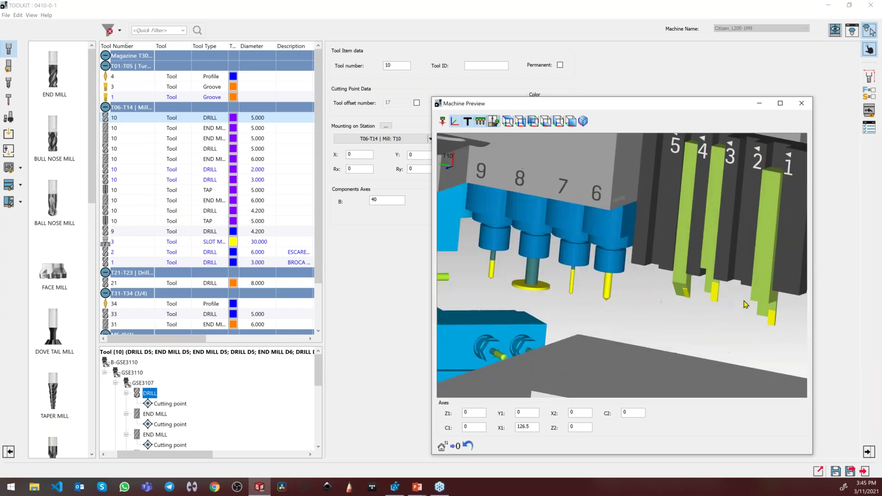
middle_click_drag(586, 281, 553, 242)
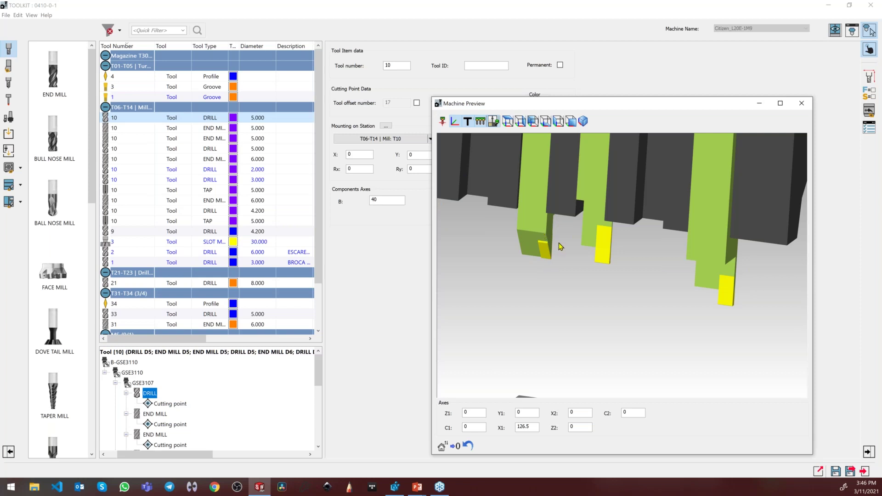
- Open the mounting data of profile tool 4's Ext. Turning holder and reset its position to the tool tip
left_click(114, 78)
scroll(569, 257, "up", 5)
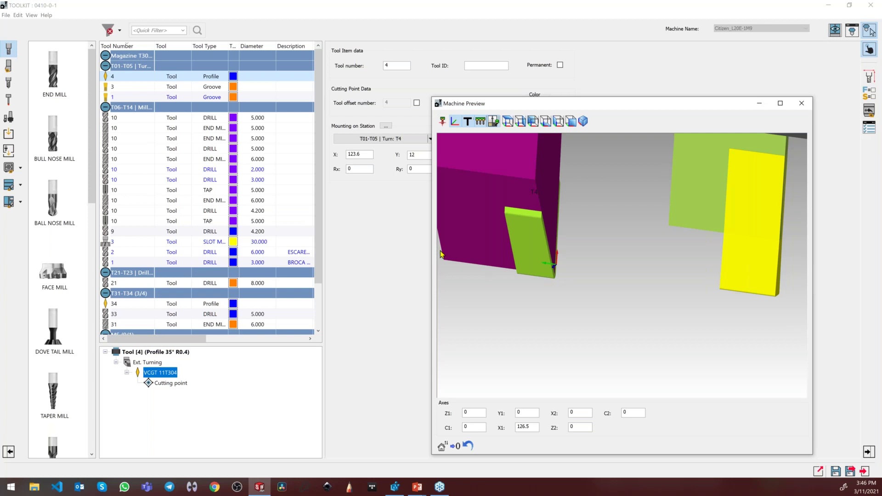
left_click(142, 363)
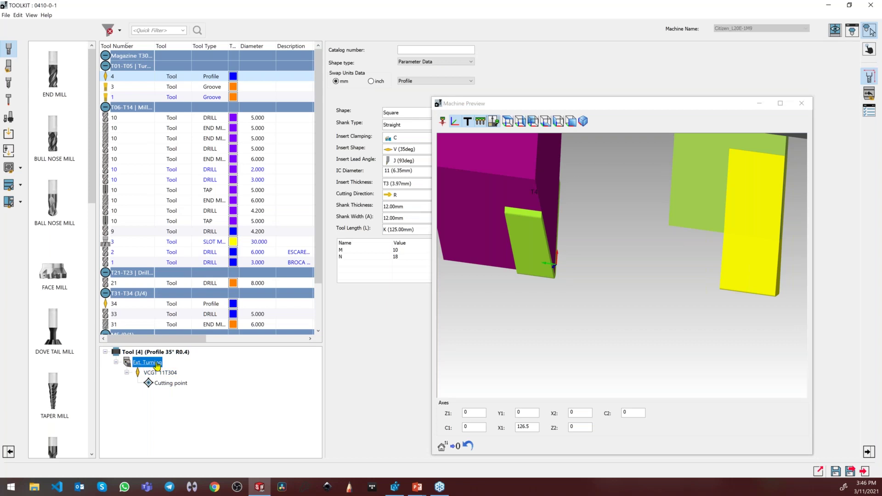
left_click(871, 95)
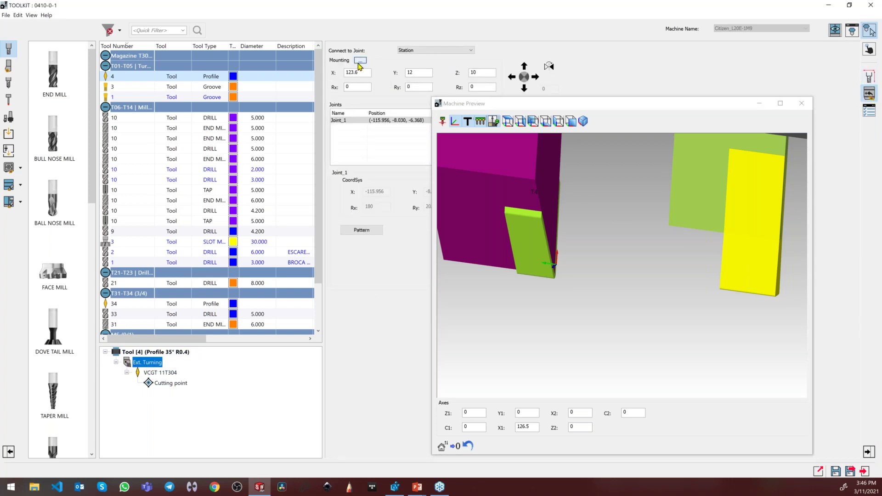
left_click(359, 61)
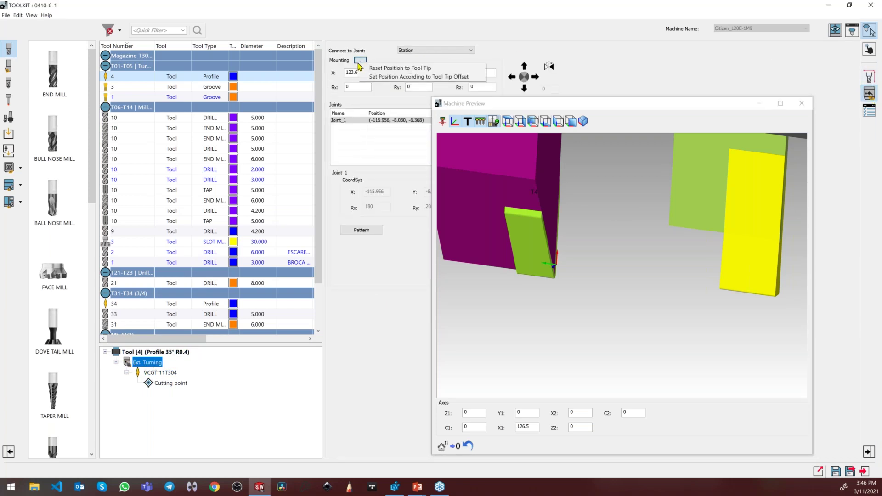
left_click(381, 68)
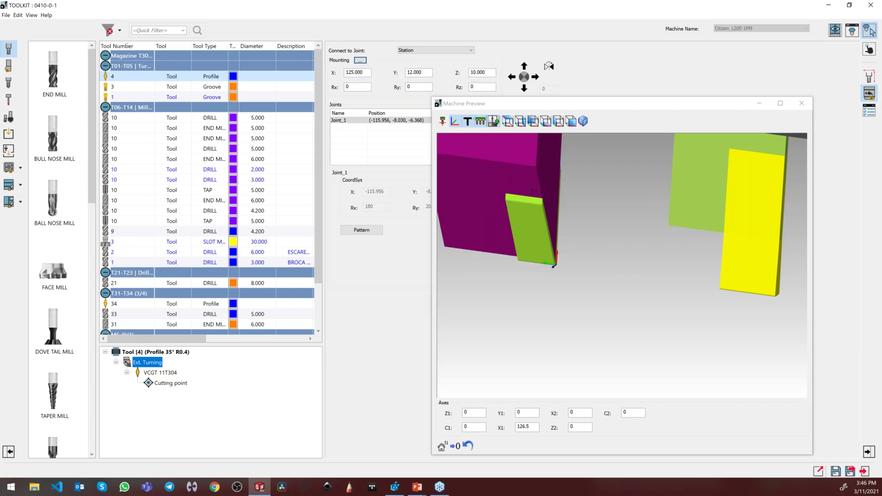
left_click(568, 260)
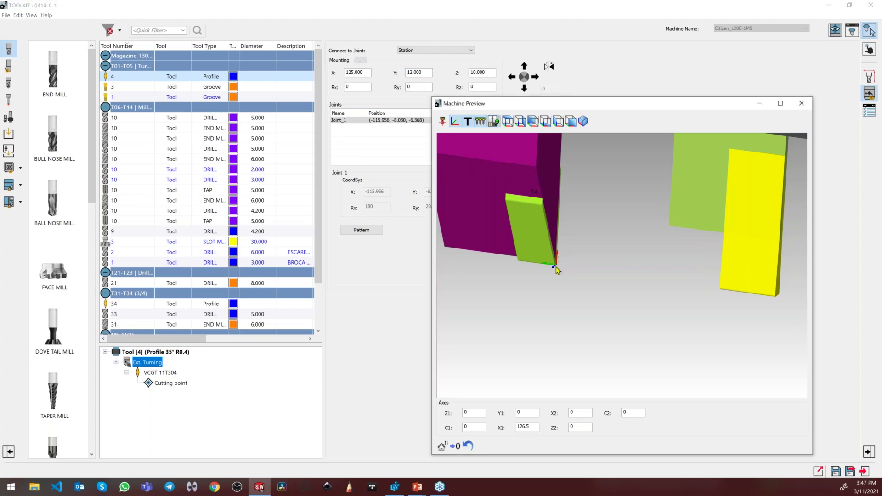
- Set tool 4's mounting position according to tool tip offset, with an X offset of 2
left_click(363, 63)
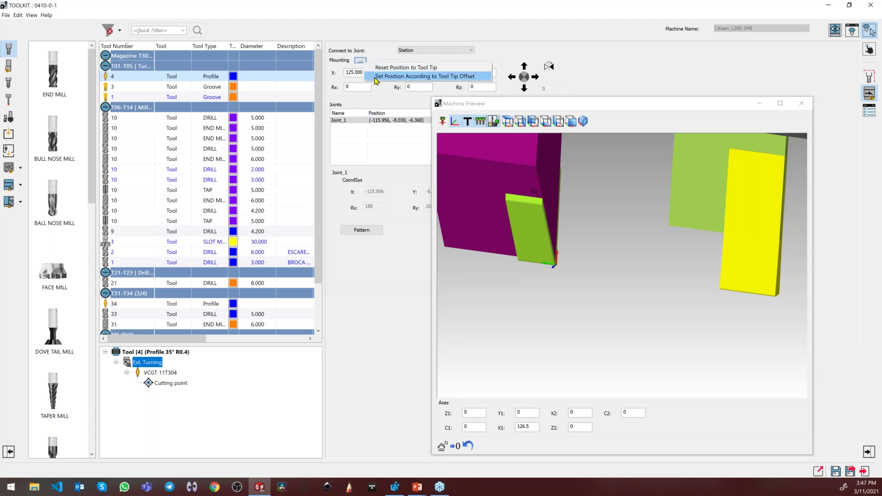
left_click(375, 77)
double_click(370, 96)
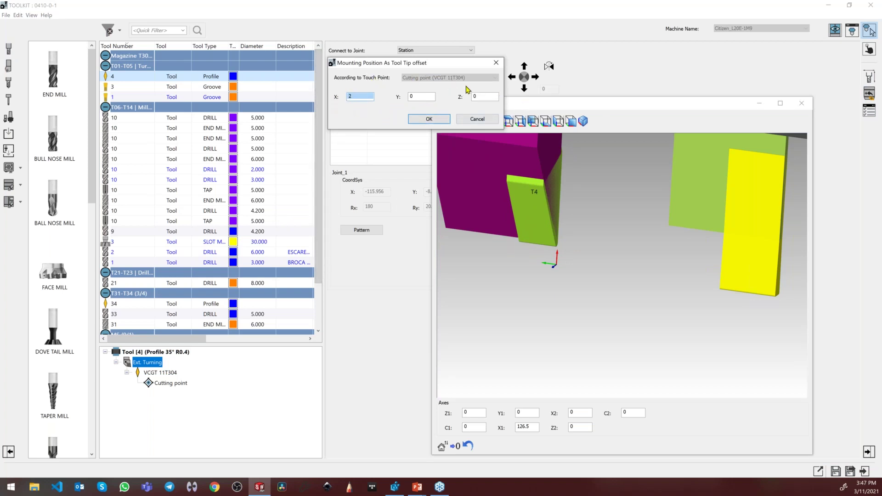
left_click(563, 250)
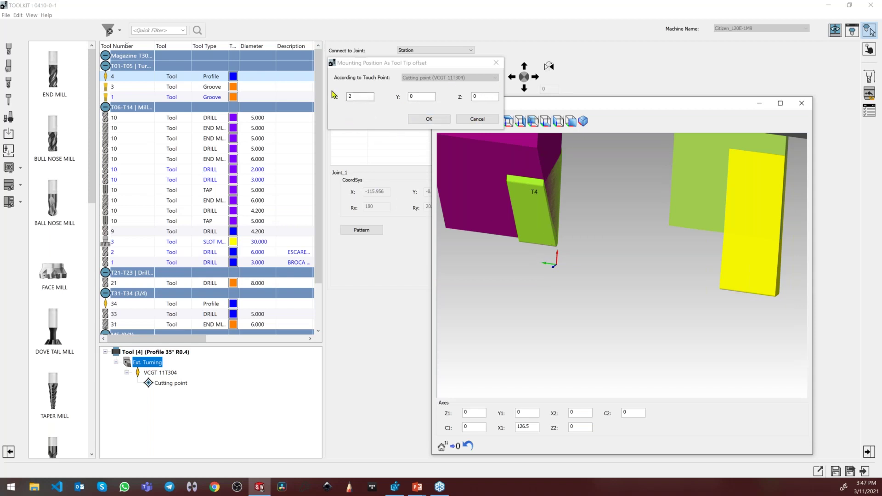
left_click(429, 118)
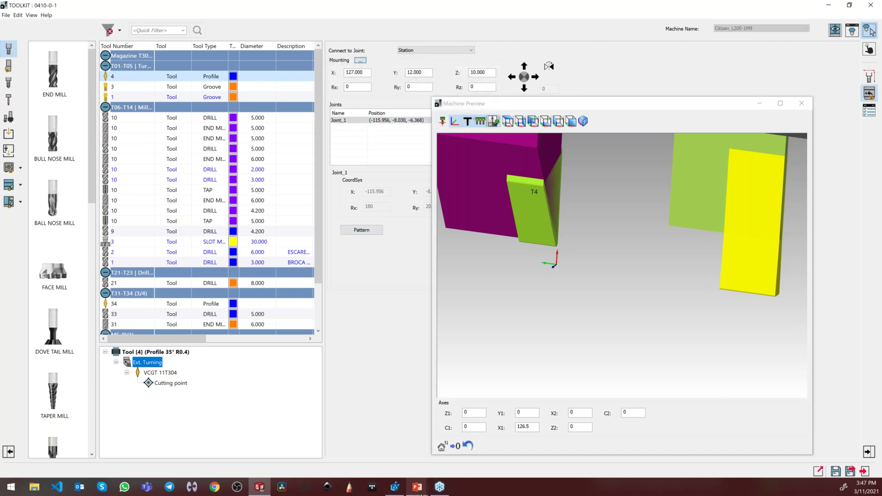
- Switch to the PowerPoint slide show with the indexial 5th axis head management slide
mouse_move(420, 490)
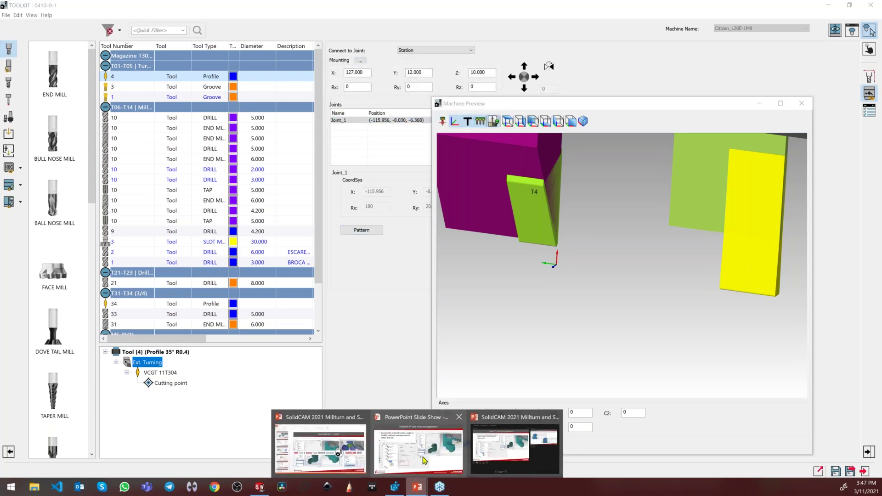
left_click(423, 461)
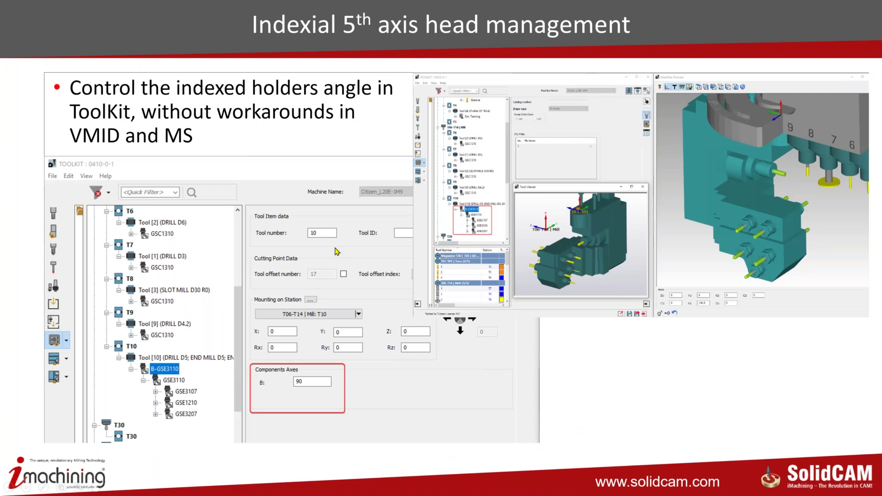
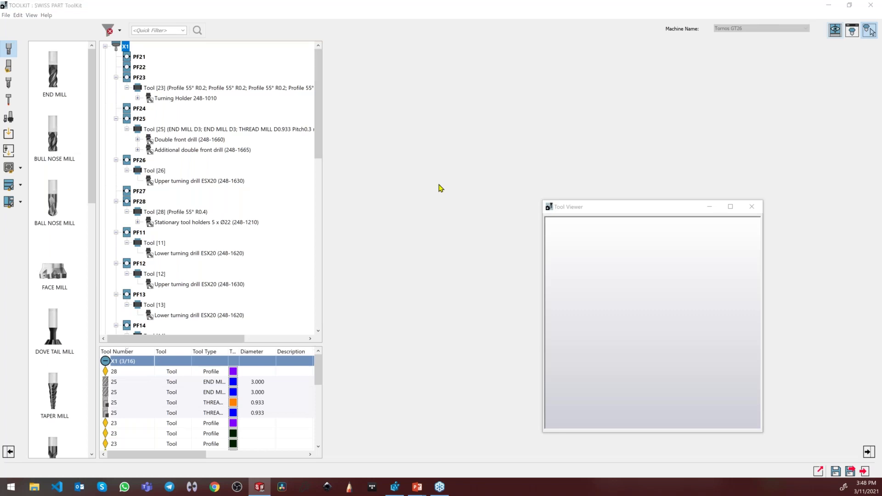
- Examine the internal turning tool, its cutting insert and the surrounding holders in the Tornos GT26 machine preview, and review the ToolKit stations
scroll(644, 282, "up", 5)
left_click_drag(618, 255, 637, 246)
scroll(617, 257, "up", 8)
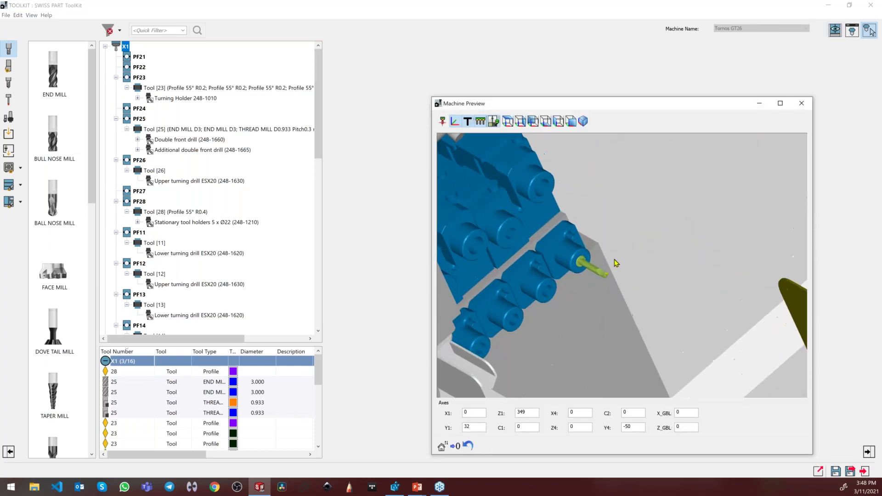
left_click_drag(594, 298, 579, 259)
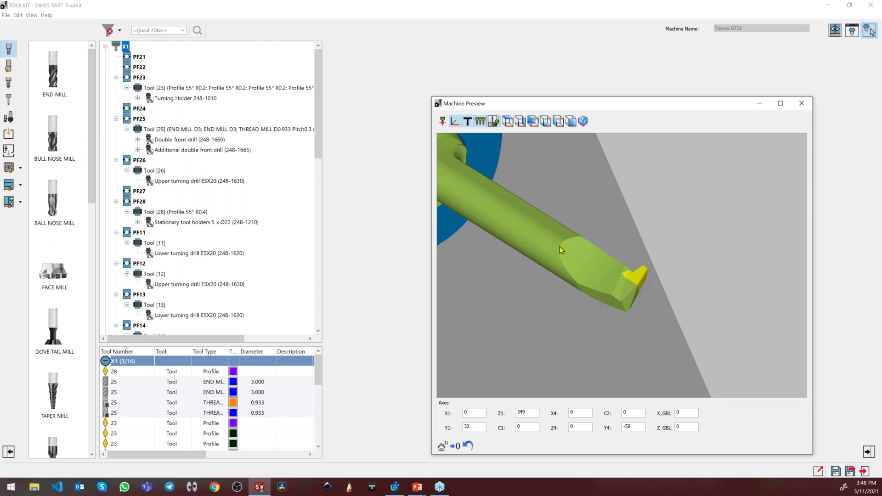
scroll(190, 210, "down", 6)
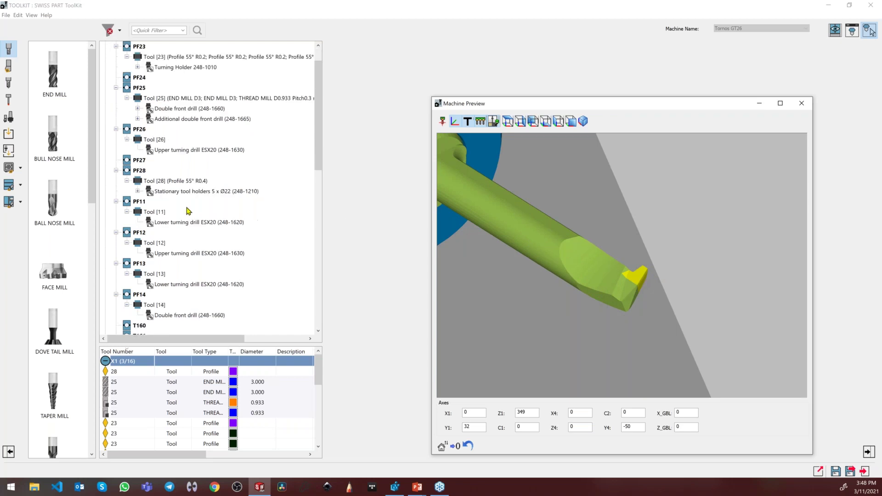
scroll(555, 249, "down", 6)
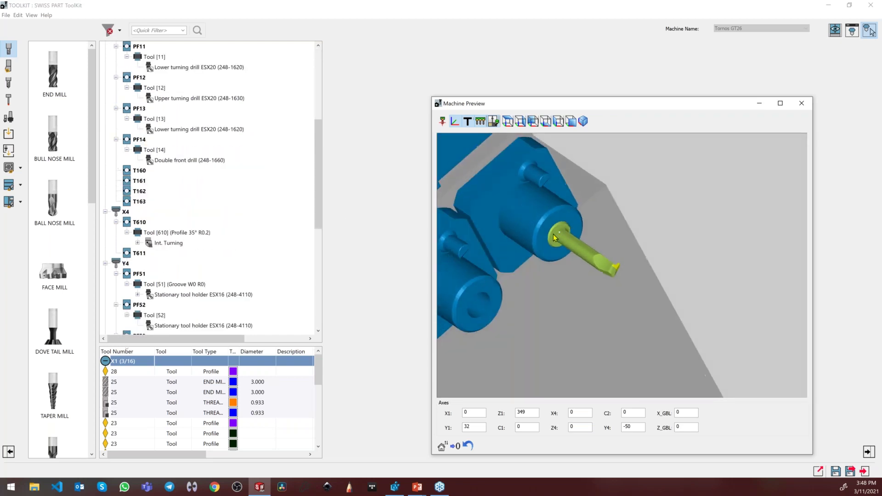
middle_click_drag(556, 246, 478, 178)
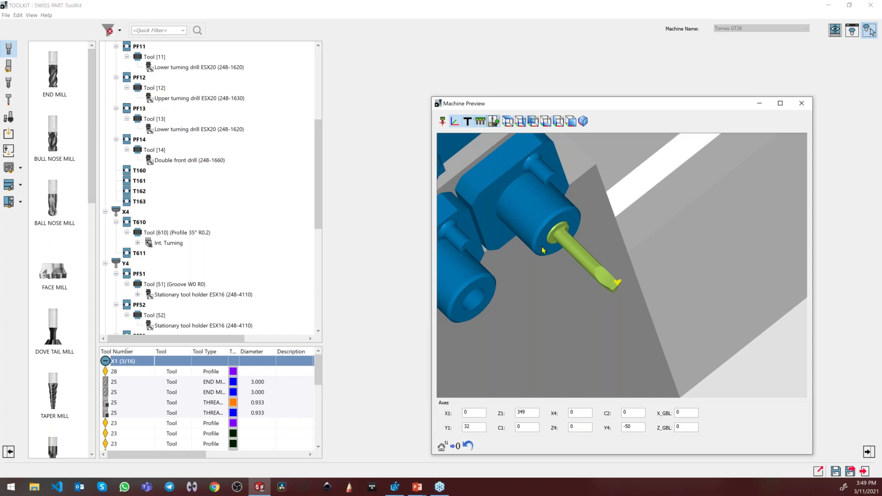
scroll(647, 285, "up", 3)
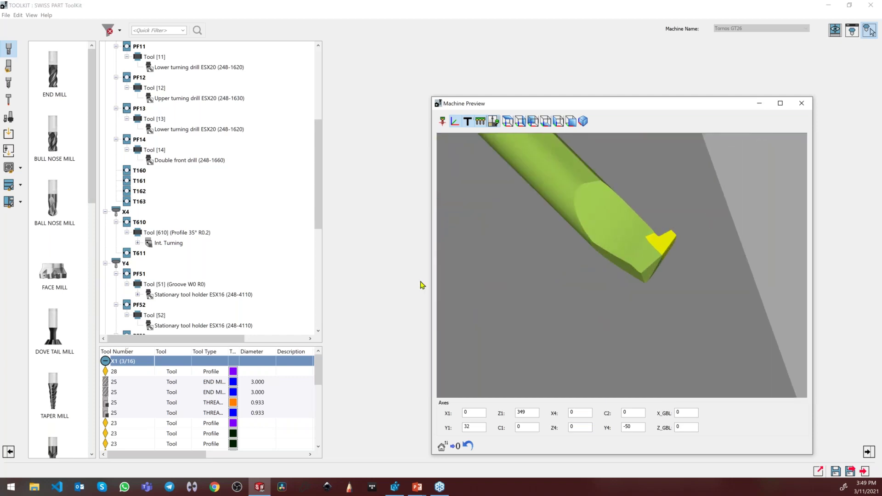
scroll(705, 218, "down", 5)
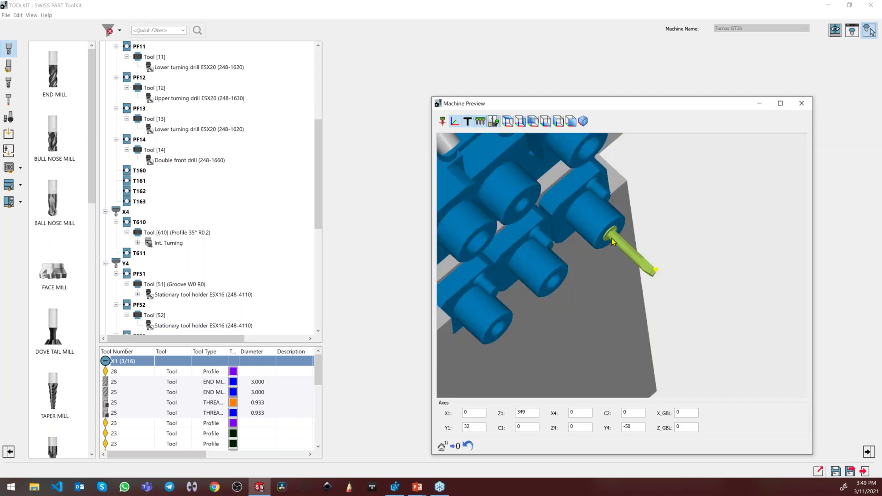
scroll(613, 237, "down", 3)
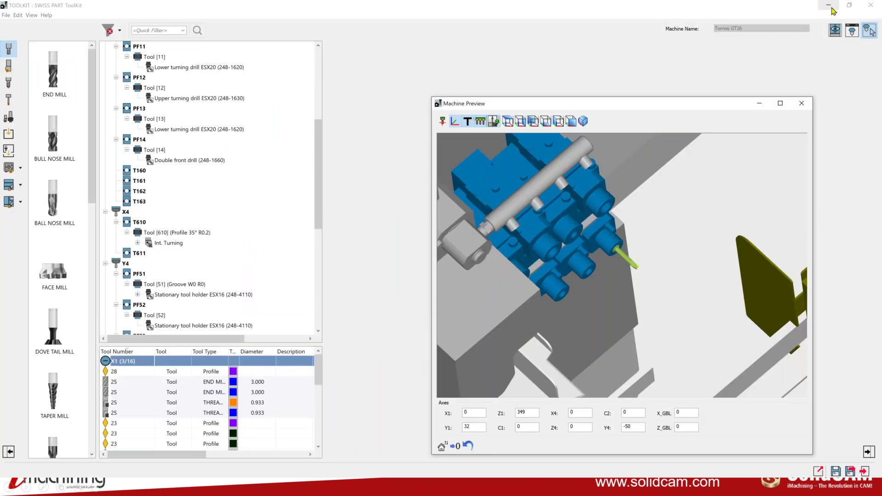
- Close the Swiss part's ToolKit and open the recent CAM-Part SCREWDRIVERS SCHLAGRING ASS.PRT from the SC2021 MT and ST Intro folder
left_click(872, 7)
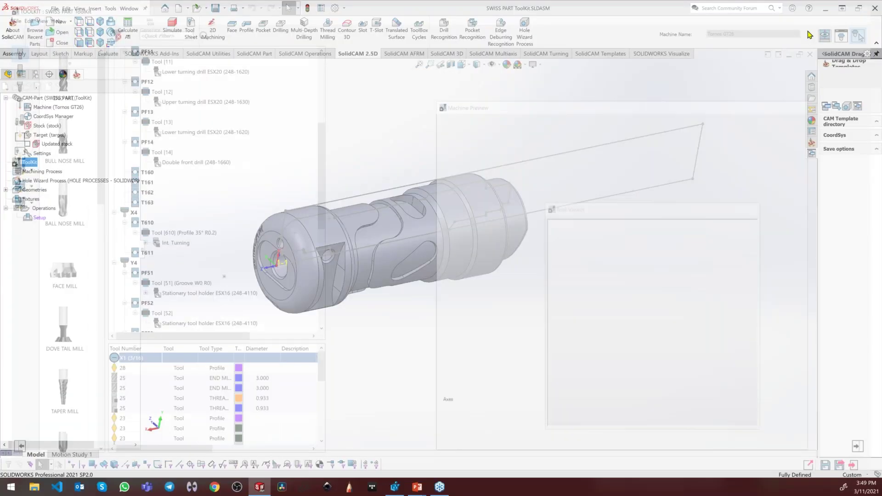
left_click(110, 8)
mouse_move(183, 50)
mouse_move(321, 227)
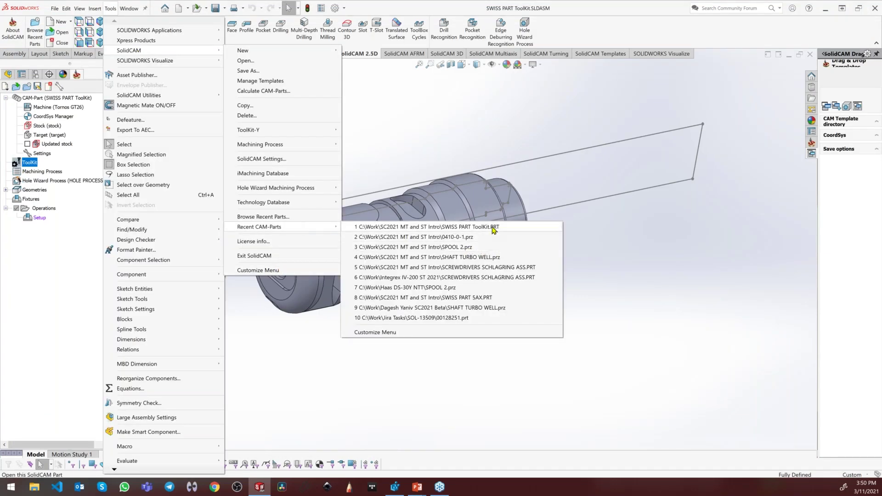
left_click(518, 268)
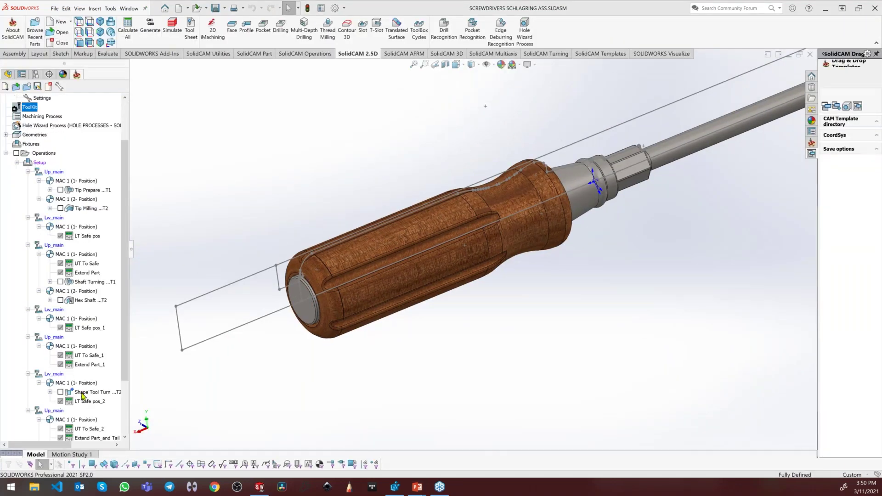
- Open the Shape Tool Turn operation, examine its shaped cutting tool in the machine preview, and close the preview
double_click(85, 392)
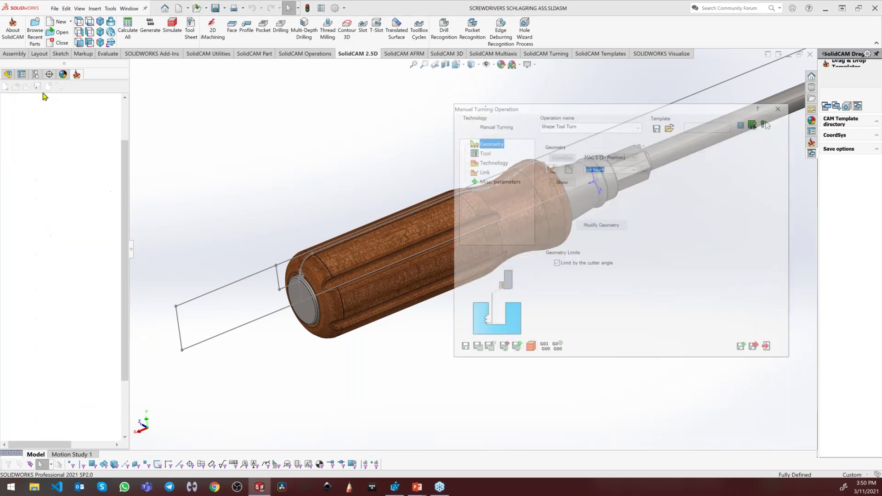
left_click(755, 125)
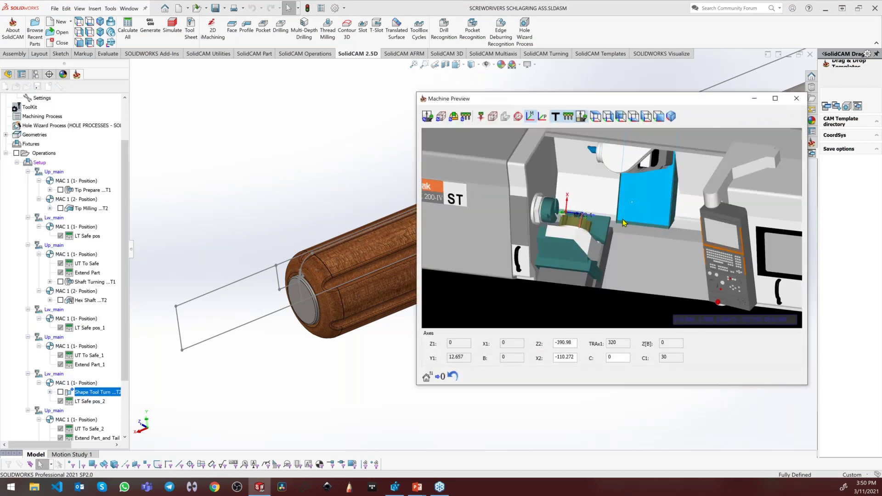
scroll(594, 209, "up", 5)
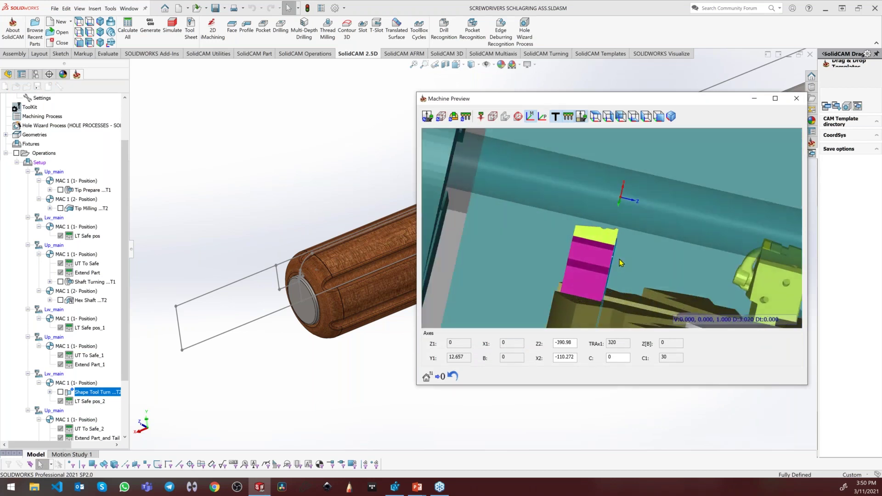
scroll(597, 220, "up", 6)
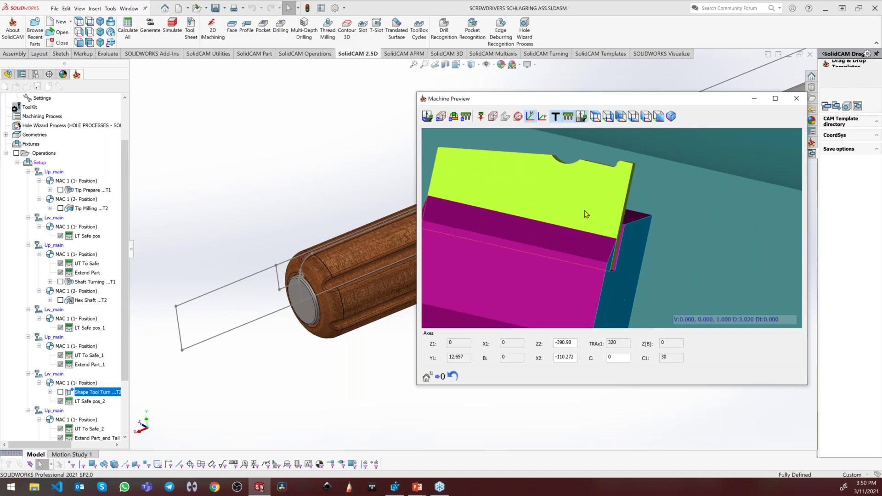
scroll(565, 212, "up", 6)
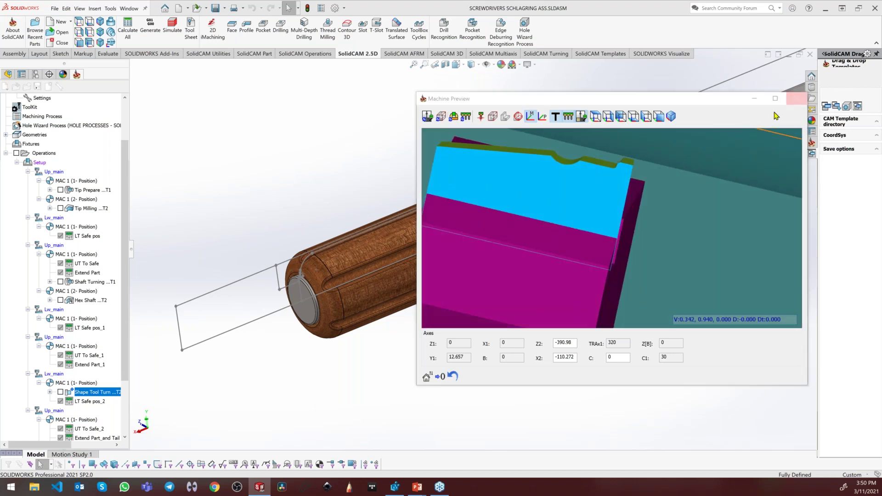
left_click(796, 99)
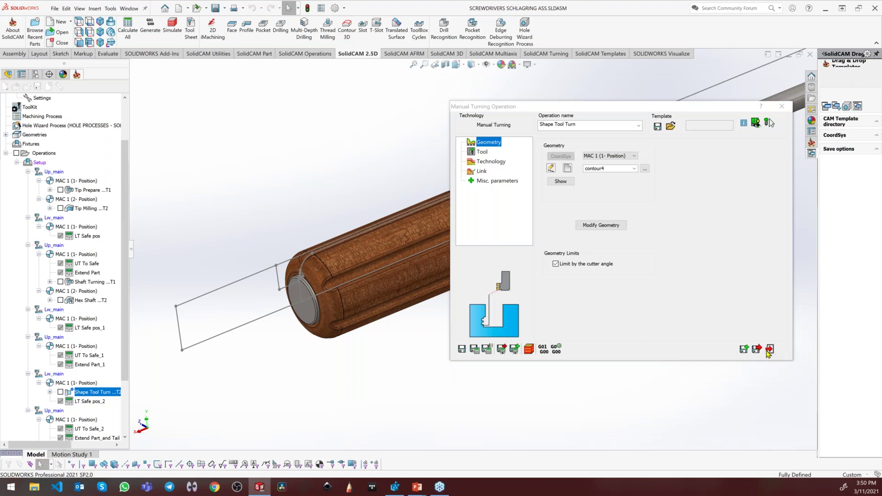
- Exit the Shape Tool Turn operation, step through its turning simulation to the end, and close the simulator
left_click(768, 350)
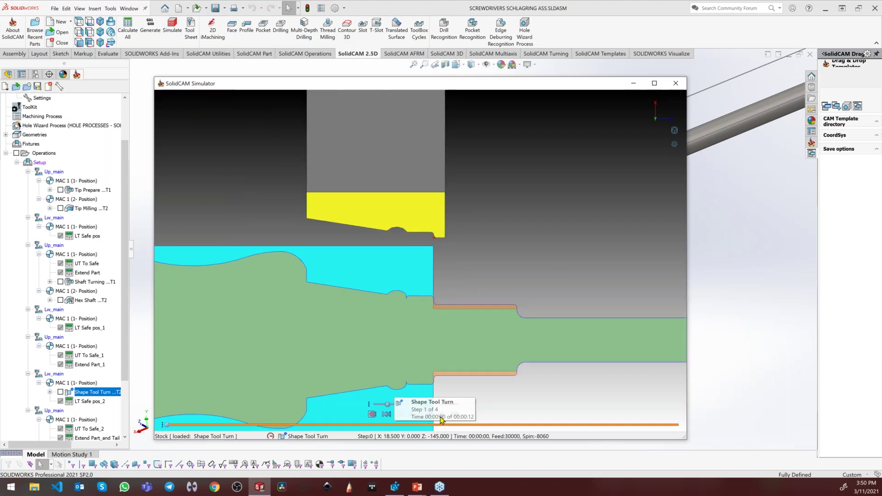
left_click(440, 414)
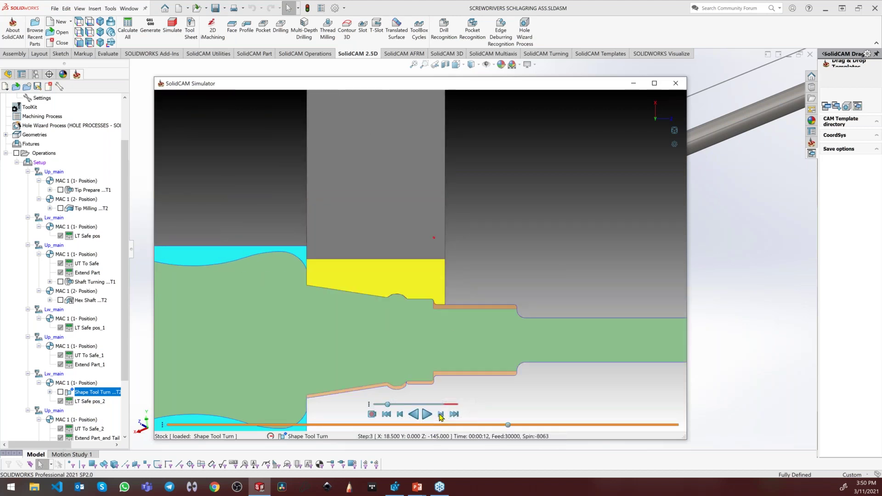
left_click(440, 415)
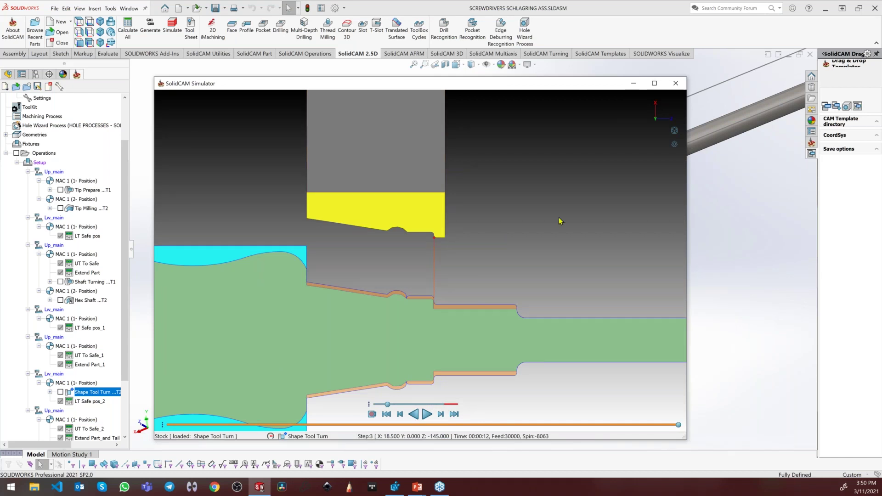
left_click(676, 83)
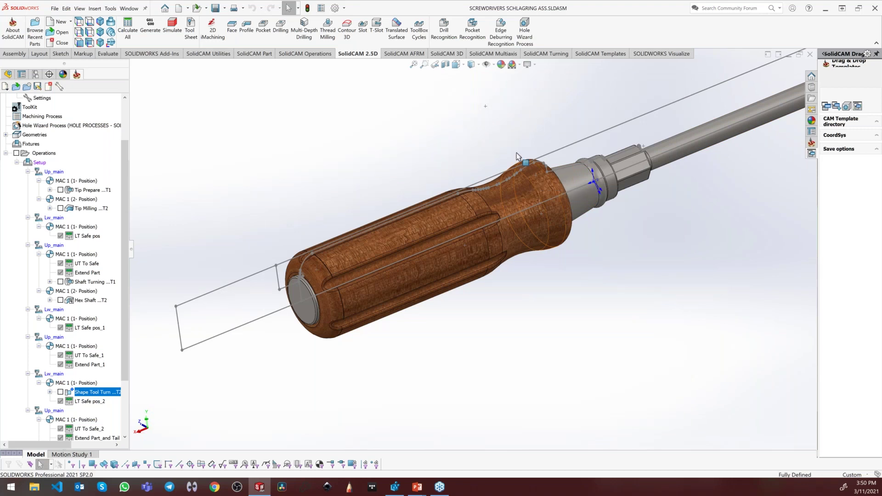
- Look over the whole screwdriver model and bring up the PowerPoint presentation with the shaped turning tools slide
scroll(553, 236, "up", 5)
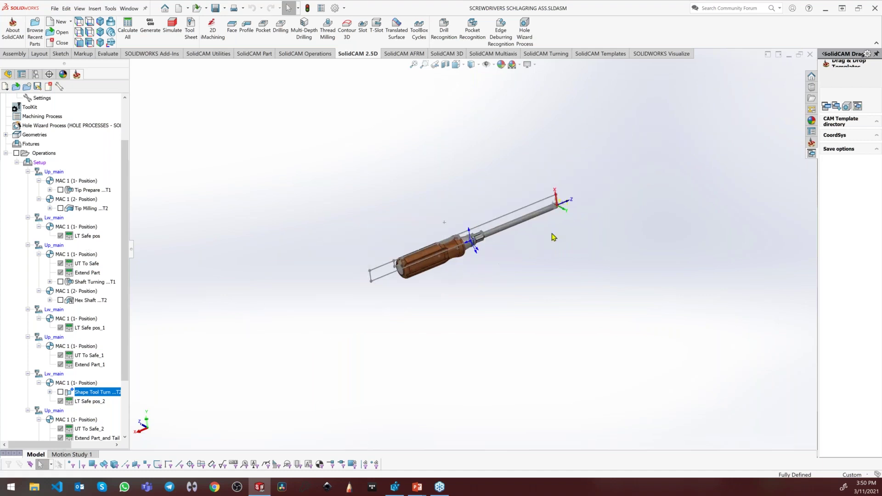
scroll(554, 237, "down", 4)
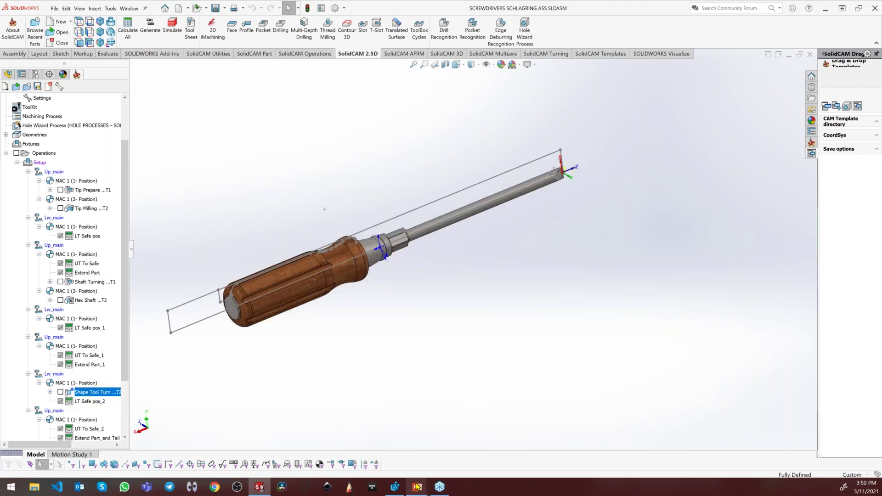
scroll(188, 384, "down", 2)
scroll(188, 385, "down", 2)
scroll(719, 157, "up", 3)
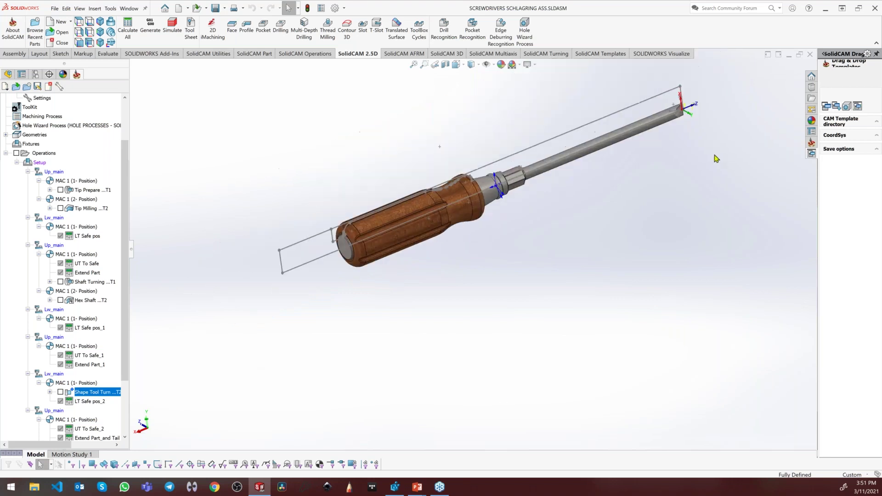
scroll(716, 159, "down", 3)
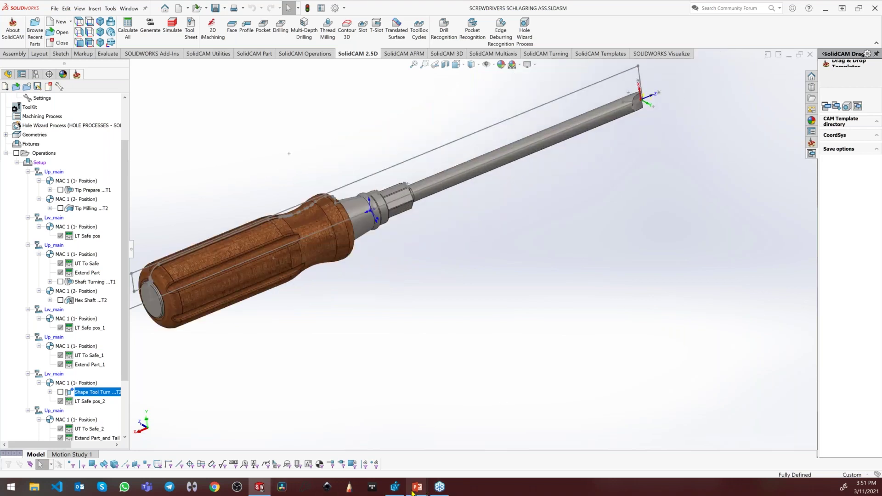
mouse_move(417, 491)
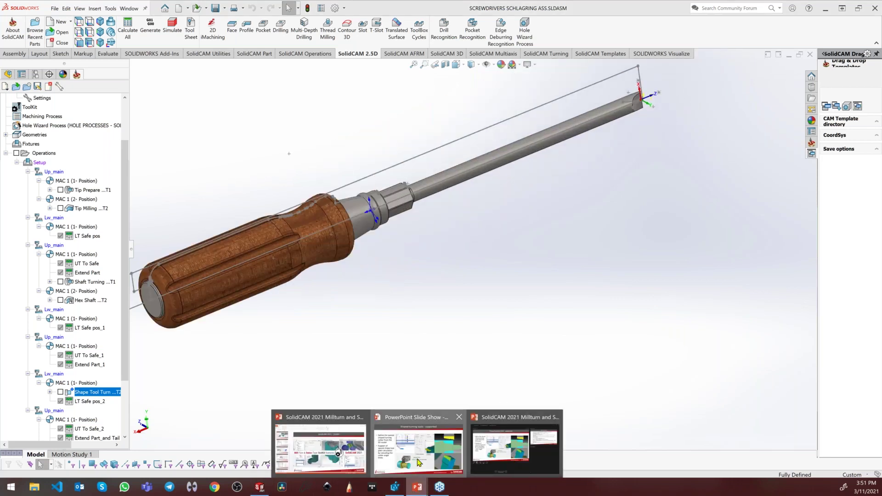
left_click(516, 438)
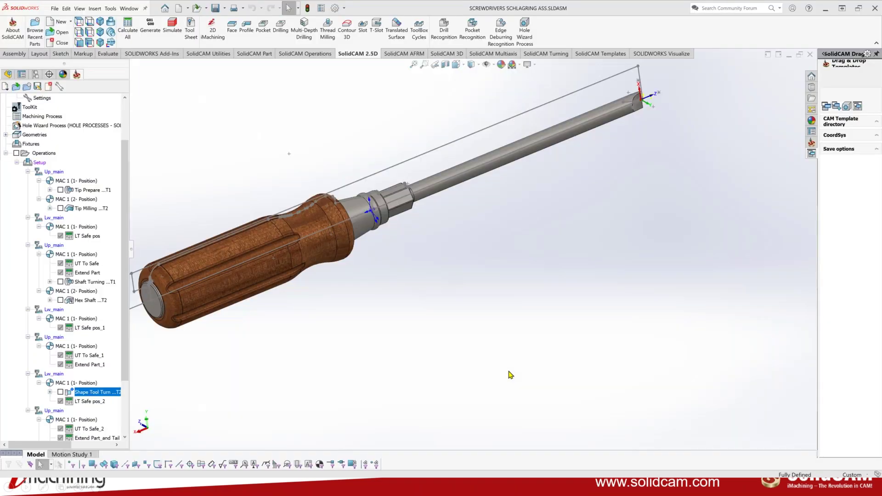
- Open the Back Side Turn operation, examine the handle area on the model, then hide its tool path and close the operation
double_click(64, 410)
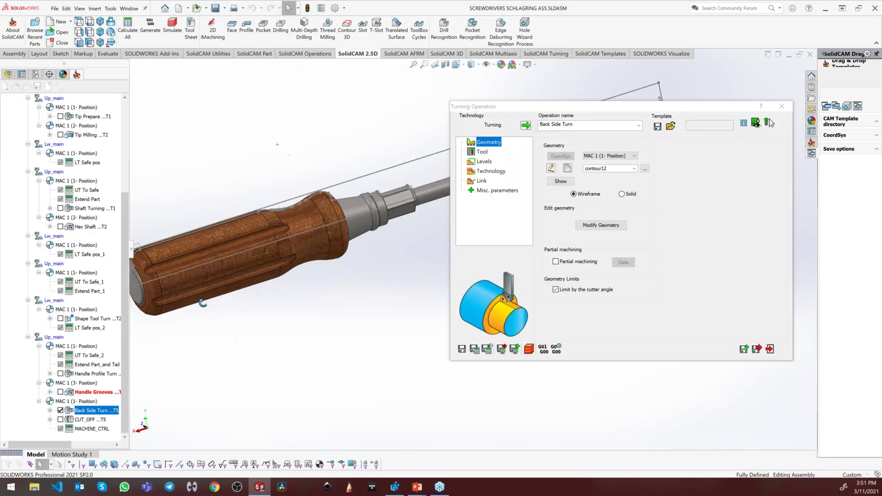
middle_click_drag(203, 303, 181, 326)
scroll(275, 222, "down", 3)
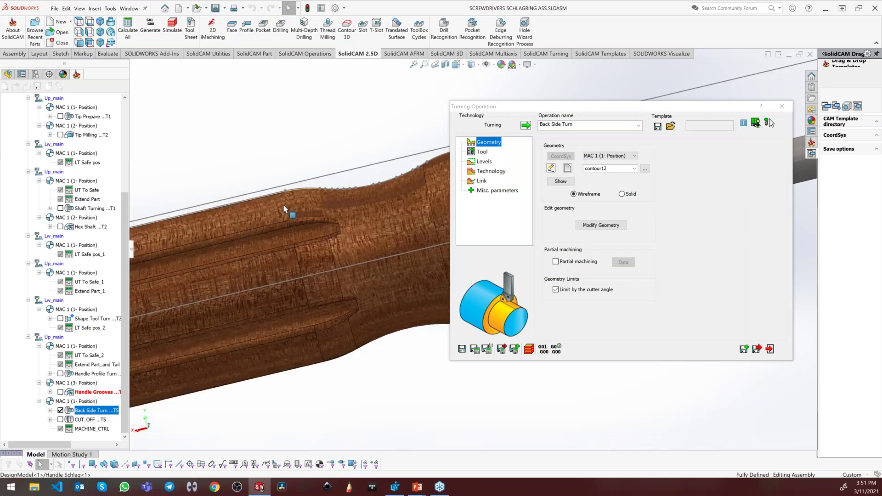
scroll(283, 204, "up", 5)
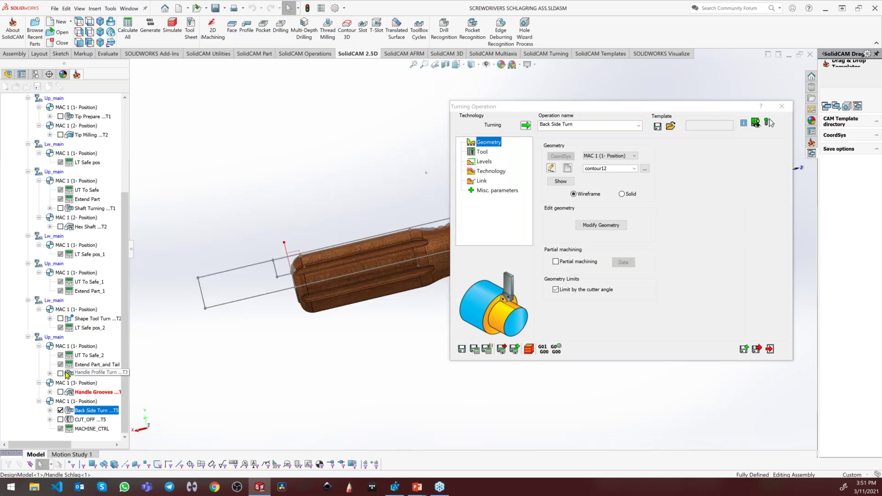
left_click(60, 410)
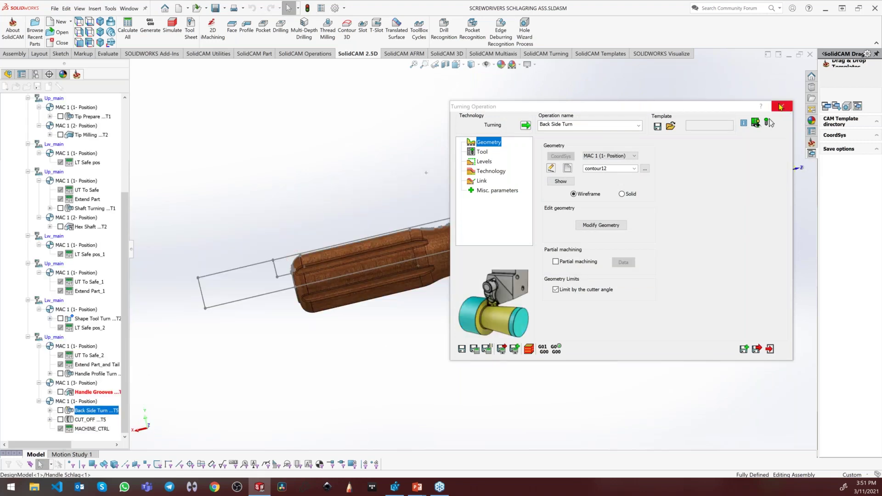
left_click(781, 107)
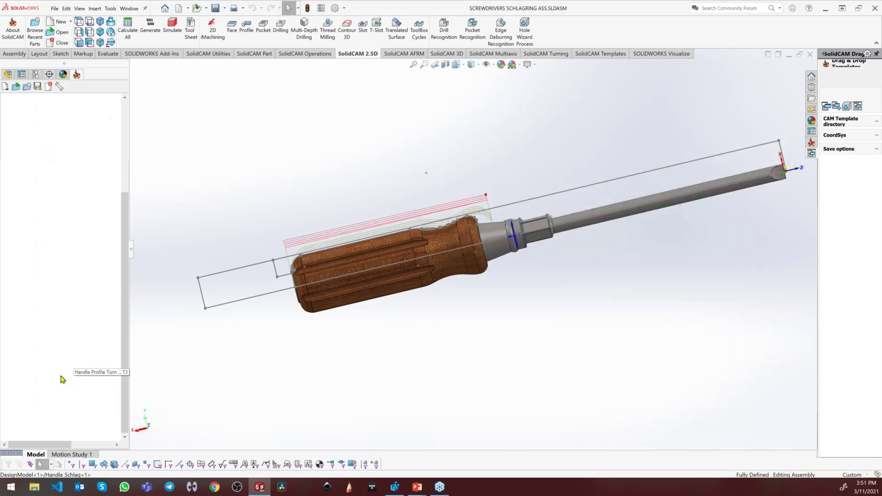
- Show the Handle Profile Turn tool path, open the operation, enable Limit by the cutter angle, and recalculate it
scroll(365, 251, "down", 3)
scroll(365, 251, "up", 3)
scroll(344, 246, "down", 1)
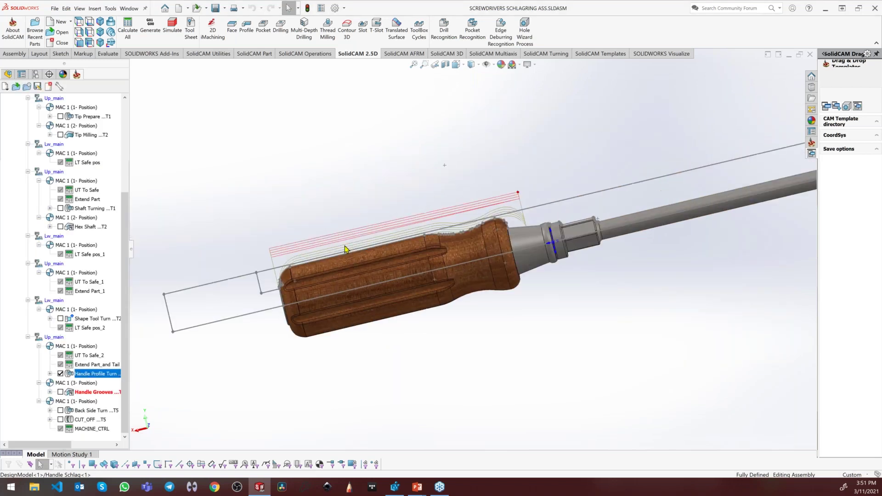
scroll(344, 246, "down", 1)
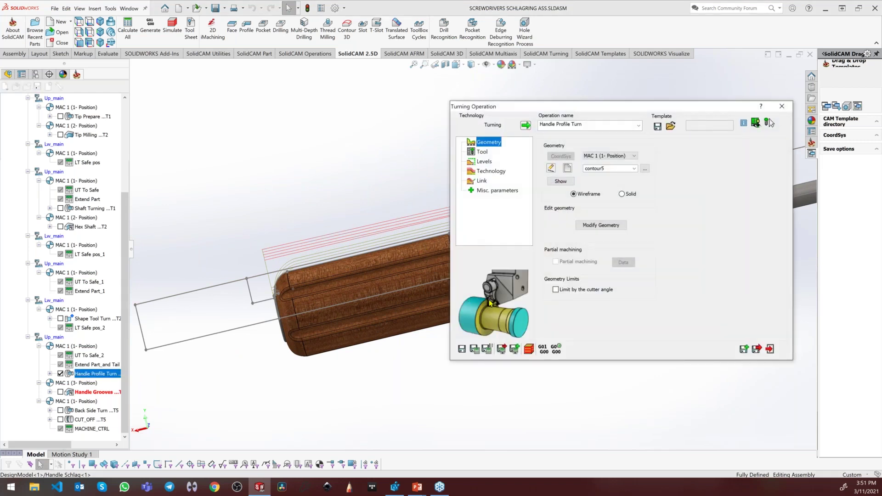
left_click(579, 290)
left_click(474, 349)
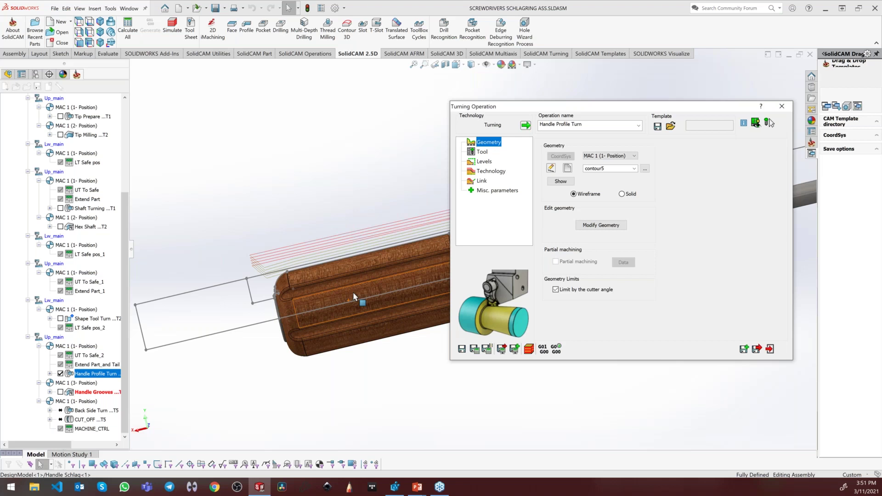
- Examine how the angle-limited tool path follows the handle's concave neck and rounded end, moving the operation dialog out of the way
left_click_drag(629, 105, 750, 138)
scroll(554, 214, "down", 5)
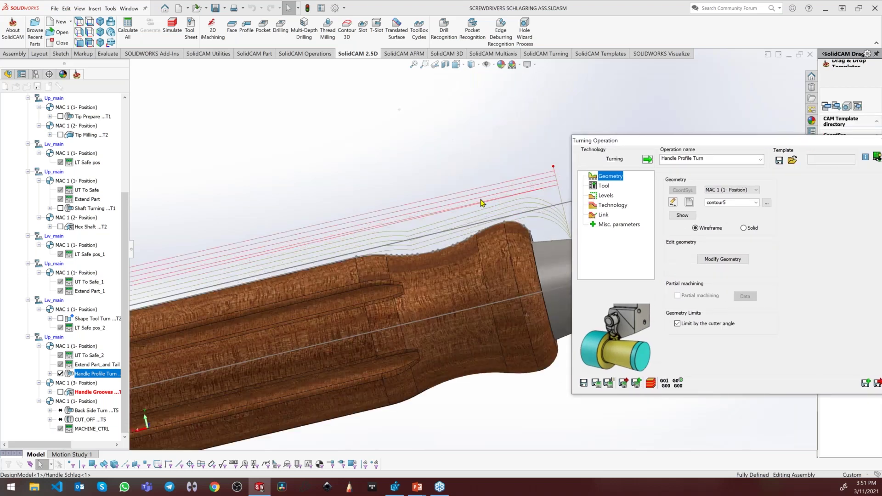
scroll(439, 252, "down", 4)
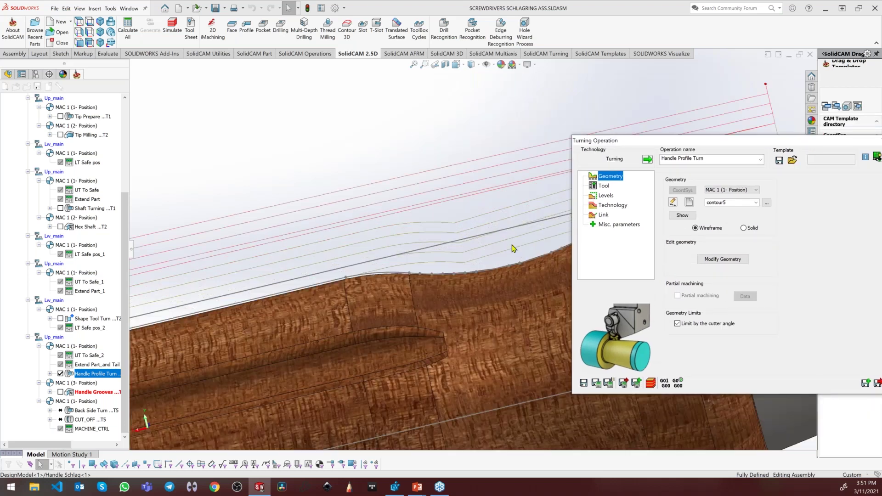
scroll(513, 248, "up", 1)
scroll(514, 245, "down", 5)
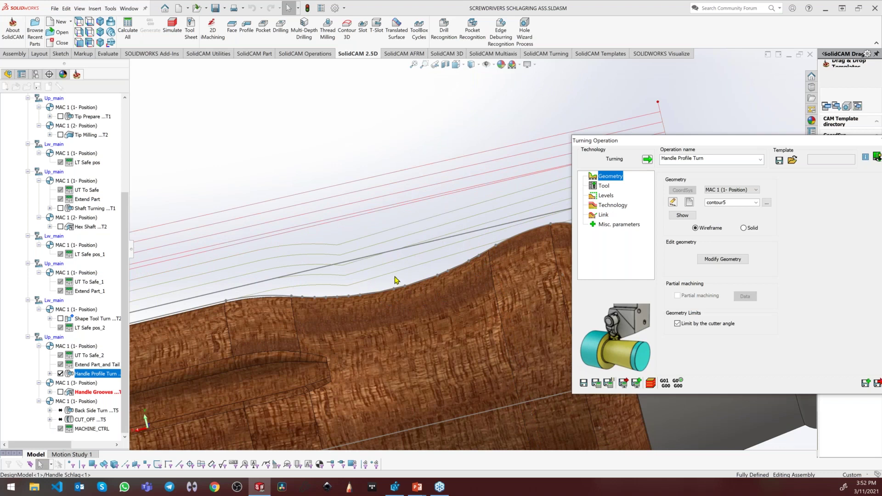
scroll(339, 274, "up", 1)
scroll(335, 270, "up", 5)
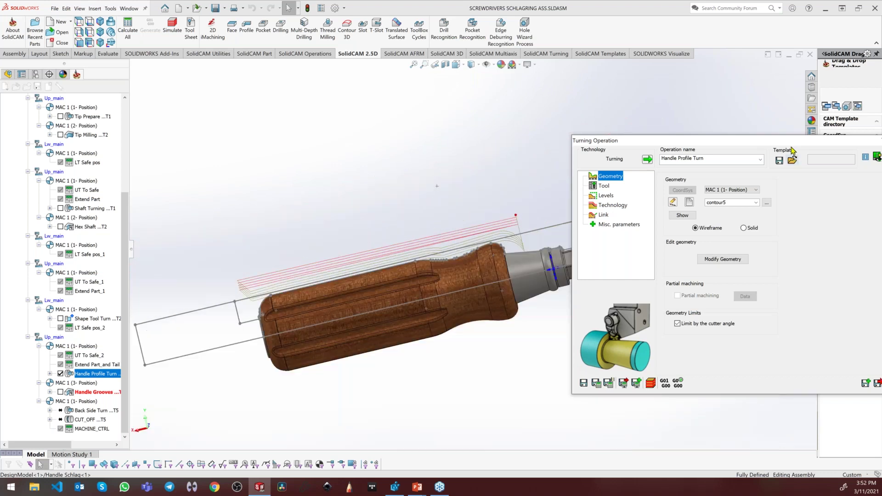
left_click_drag(813, 140, 812, 145)
left_click(809, 278)
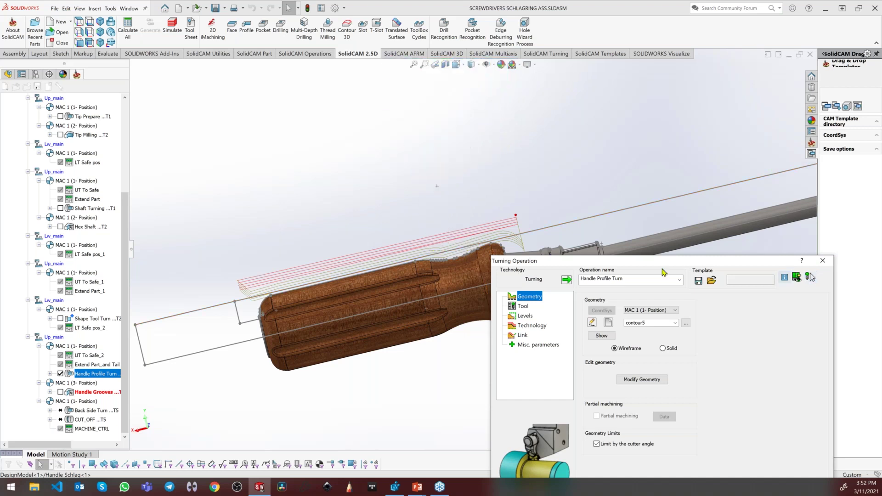
scroll(395, 272, "down", 3)
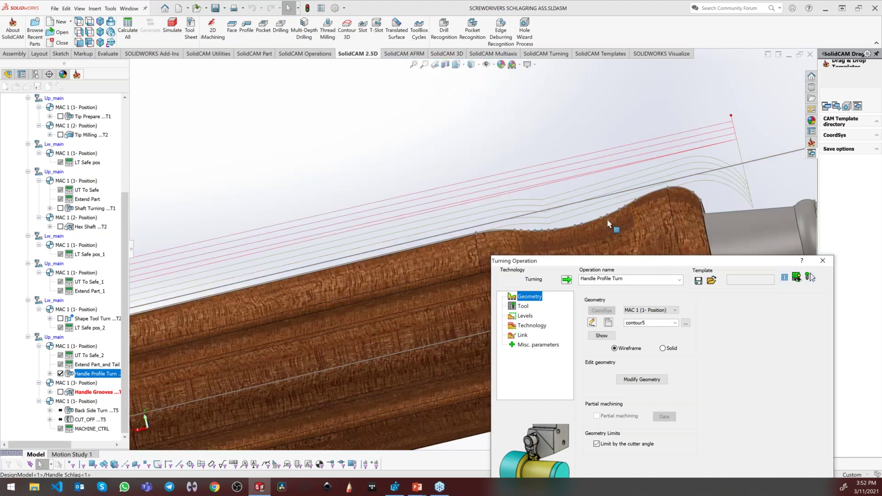
scroll(308, 286, "up", 3)
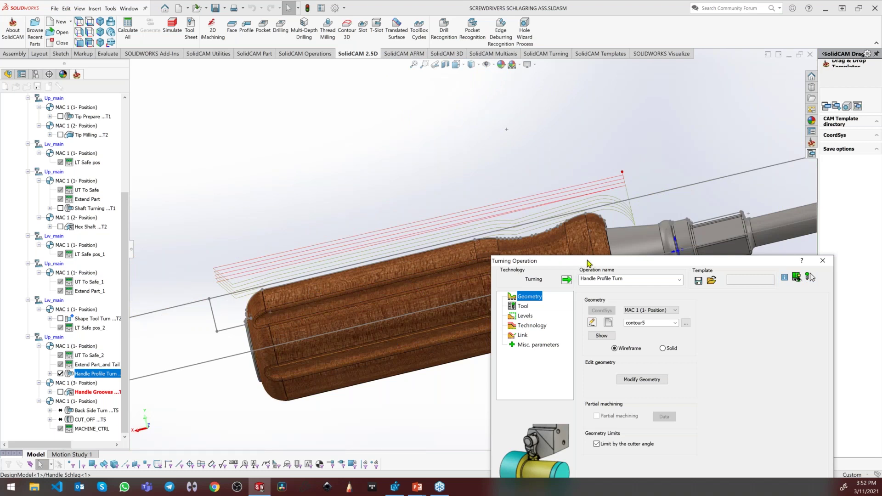
left_click_drag(589, 262, 613, 119)
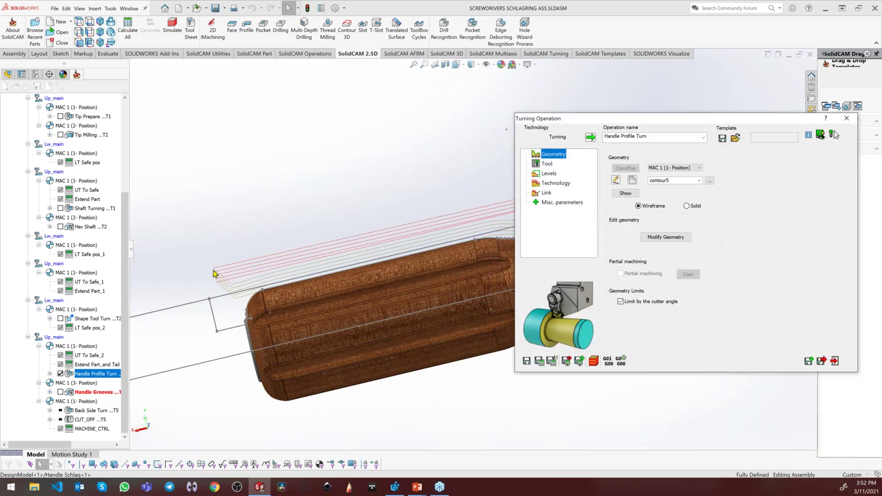
- Disable Limit by the cutter angle for the Handle Profile Turn, recalculate it, and check the tool path at the handle's rounded end
left_click(620, 302)
left_click(540, 362)
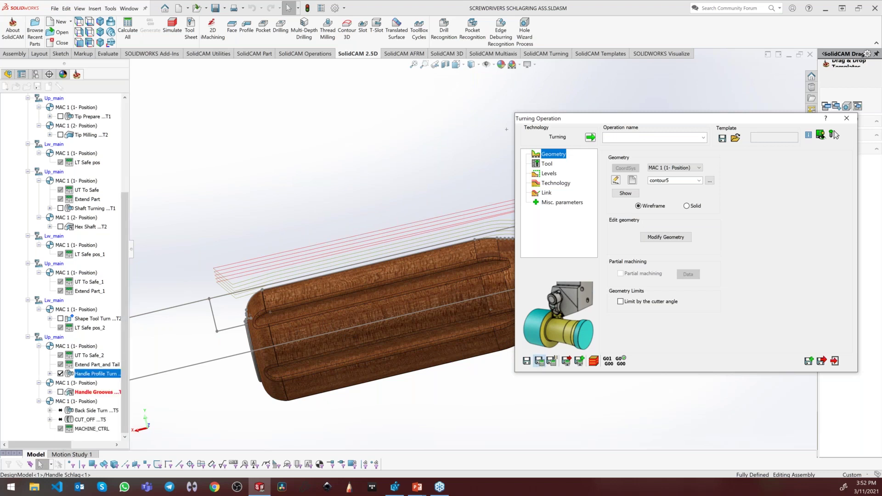
scroll(297, 283, "down", 6)
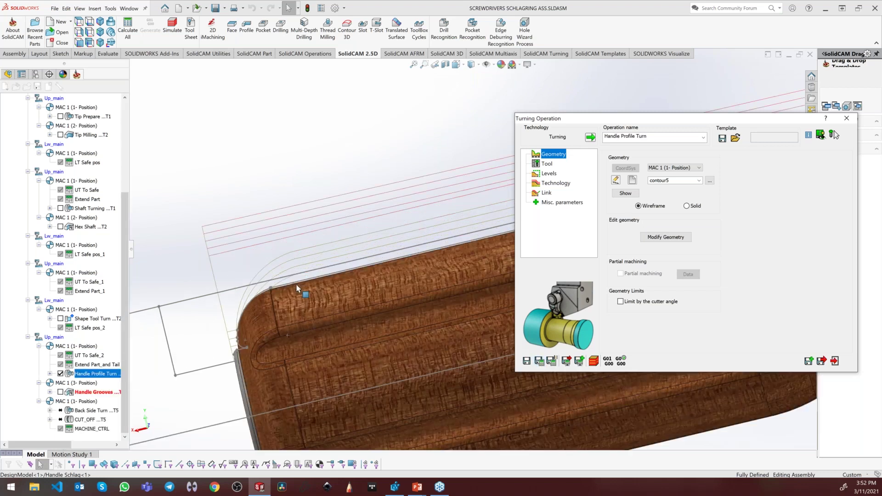
- Simulate the Handle Profile Turn in Host CAD mode, inspect the turned handle against the model, and exit the simulation
left_click(594, 362)
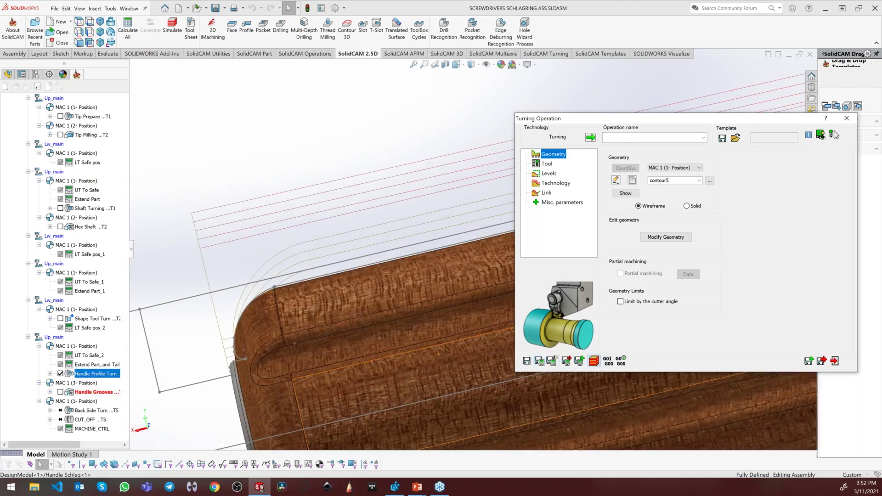
left_click(592, 362)
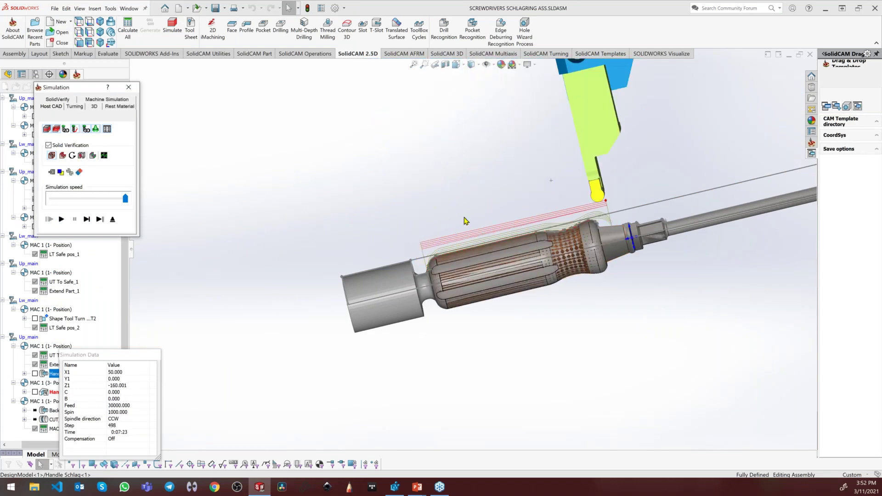
scroll(569, 227, "down", 1)
scroll(570, 227, "down", 1)
scroll(573, 230, "down", 2)
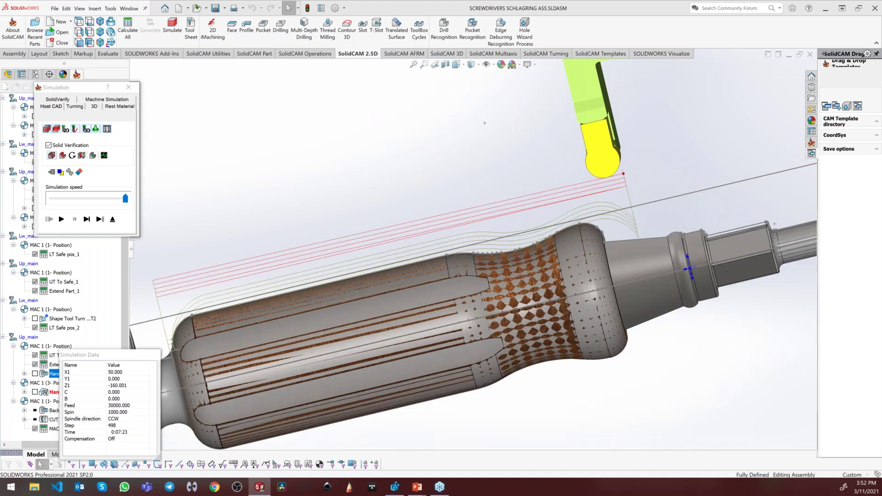
left_click(115, 221)
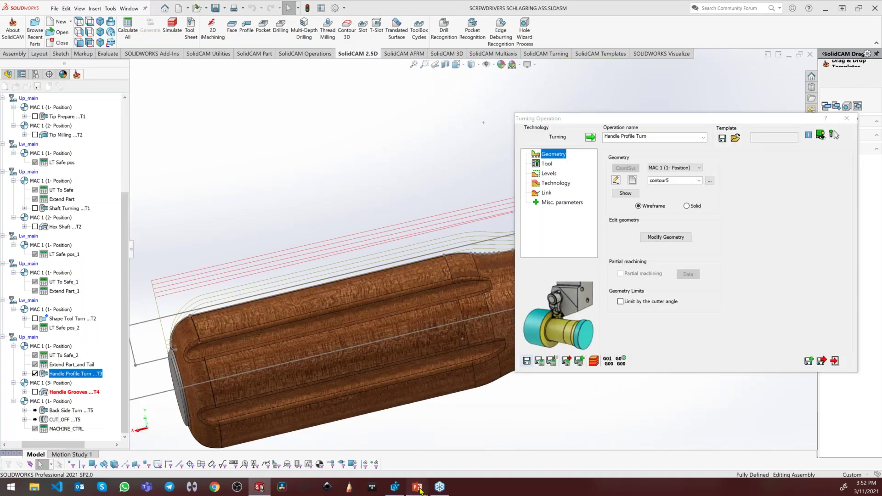
- Present the shaped turning tools slide in the PowerPoint slide show, then return to SolidWorks and close the Handle Profile Turn operation
mouse_move(416, 486)
left_click(445, 458)
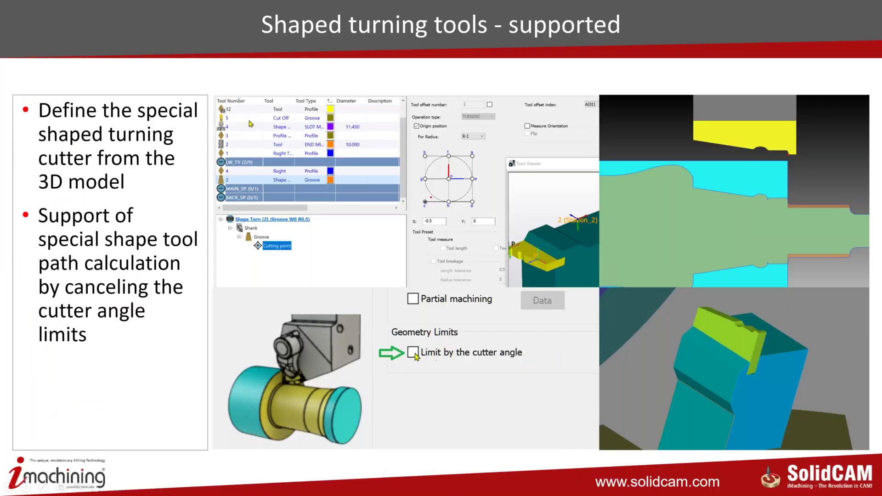
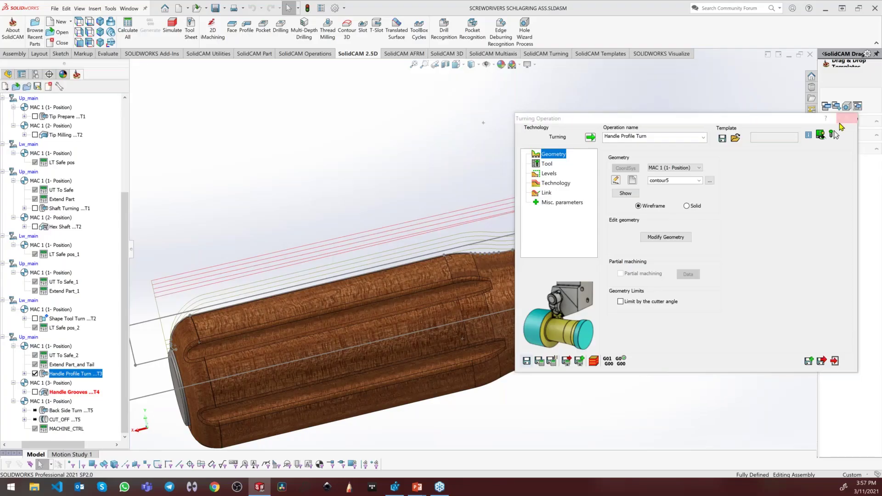
left_click(844, 120)
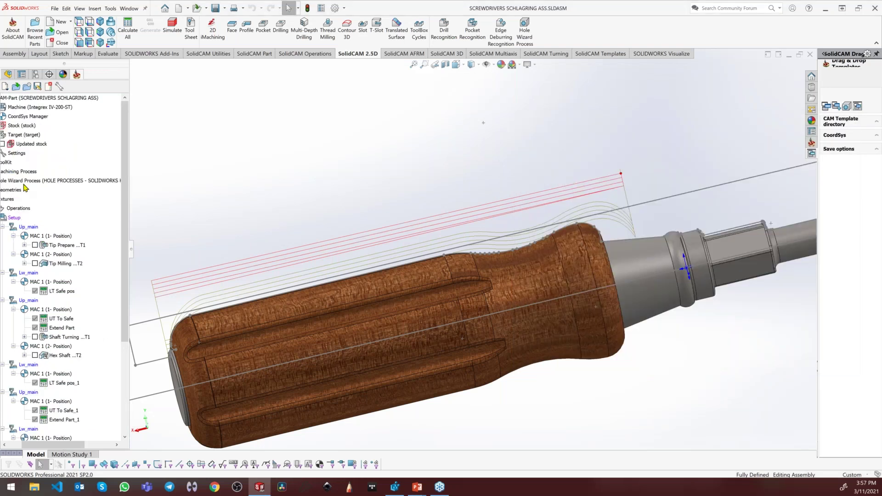
- Examine the Magazine definition in the Integrex IV-200-ST Machine ID Editor and close the editor
left_click(40, 109)
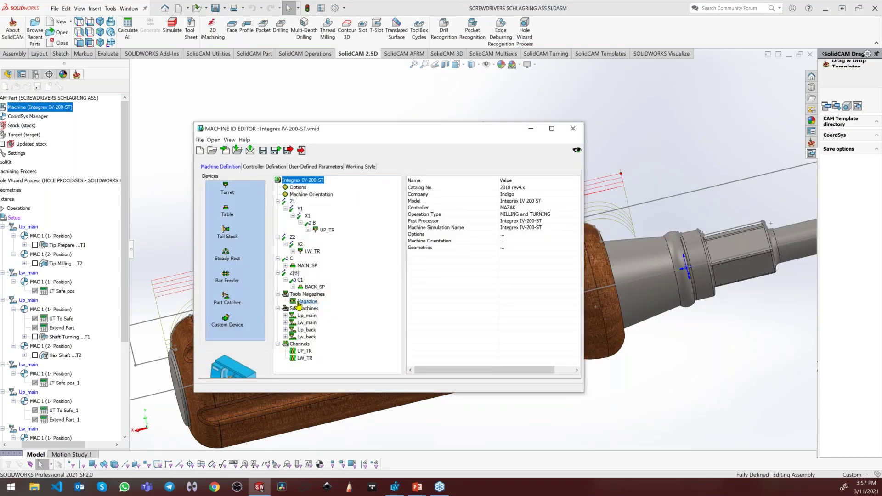
left_click(308, 303)
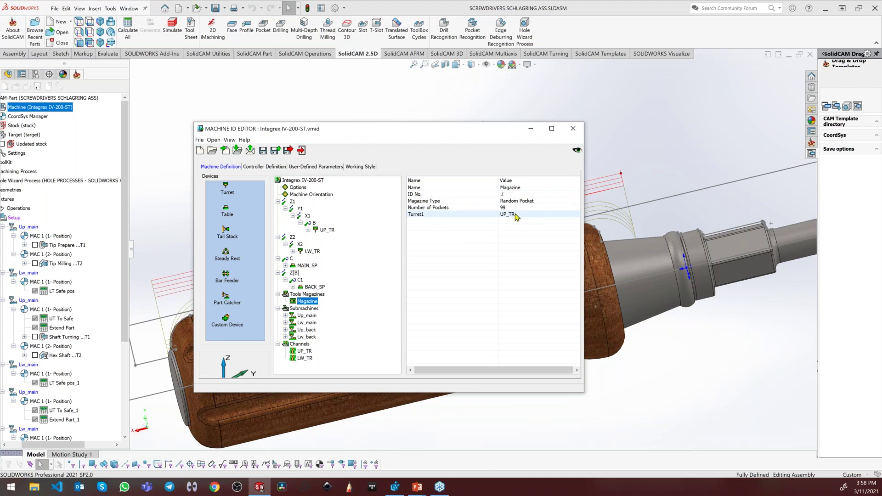
left_click(573, 130)
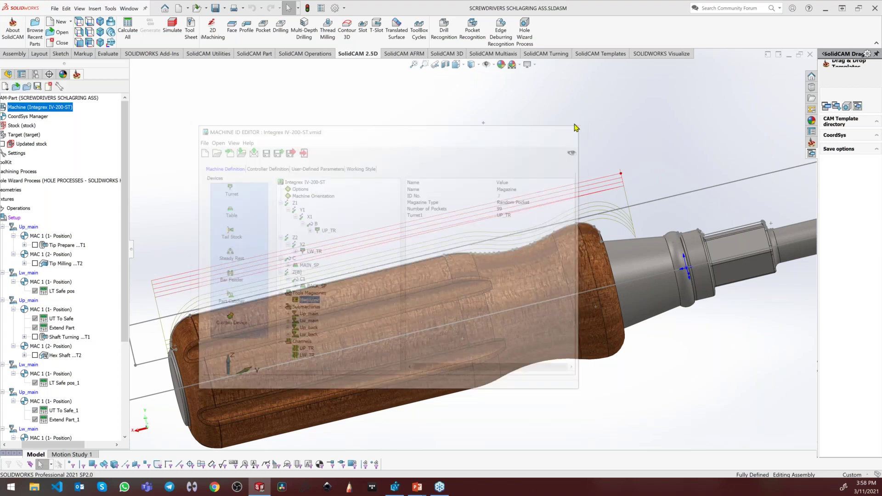
- Open the part's ToolKit and preview magazine Tool 12 and Cut Off tool 5 on the machine's upper turret
left_click(6, 163)
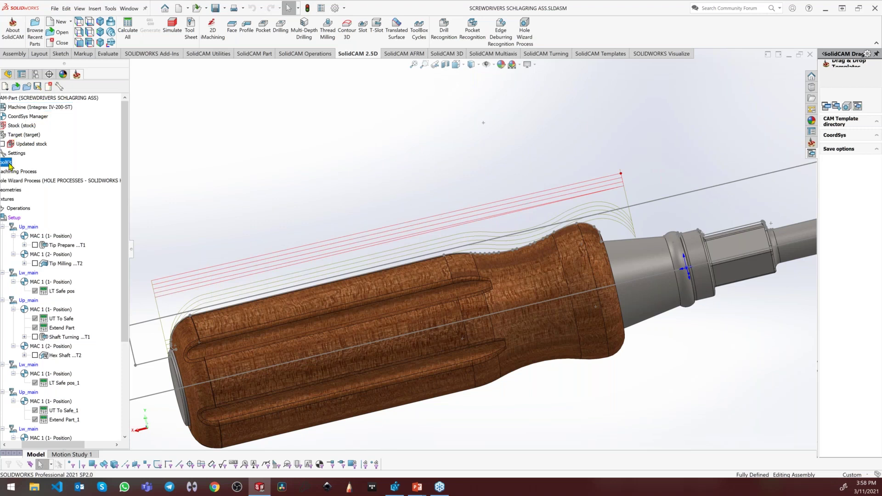
double_click(8, 165)
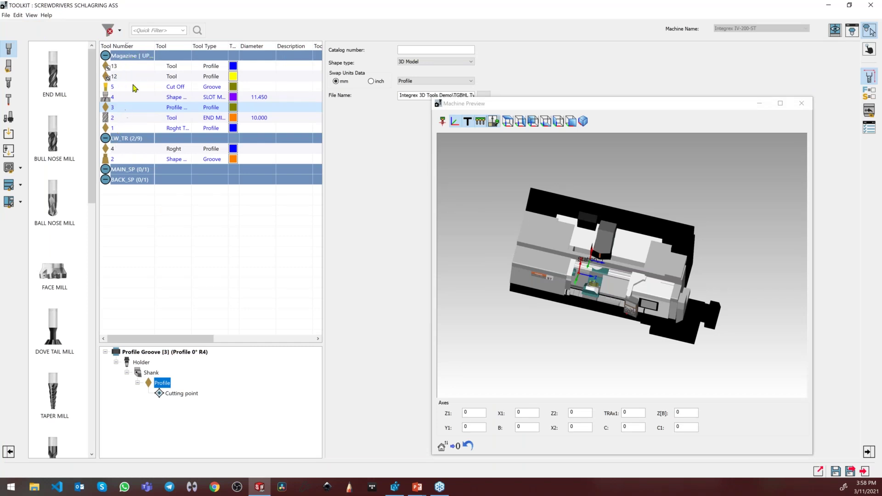
left_click(588, 282)
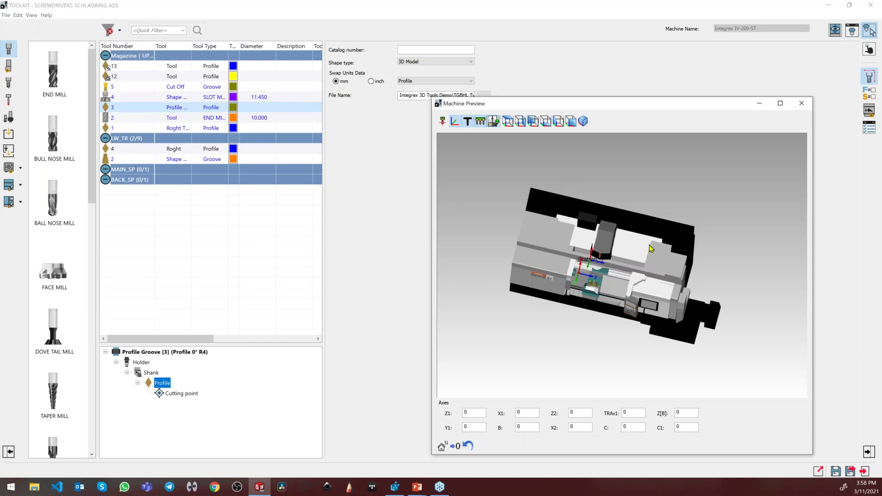
scroll(588, 282, "up", 6)
middle_click_drag(588, 282, 590, 257)
left_click(121, 81)
left_click(114, 86)
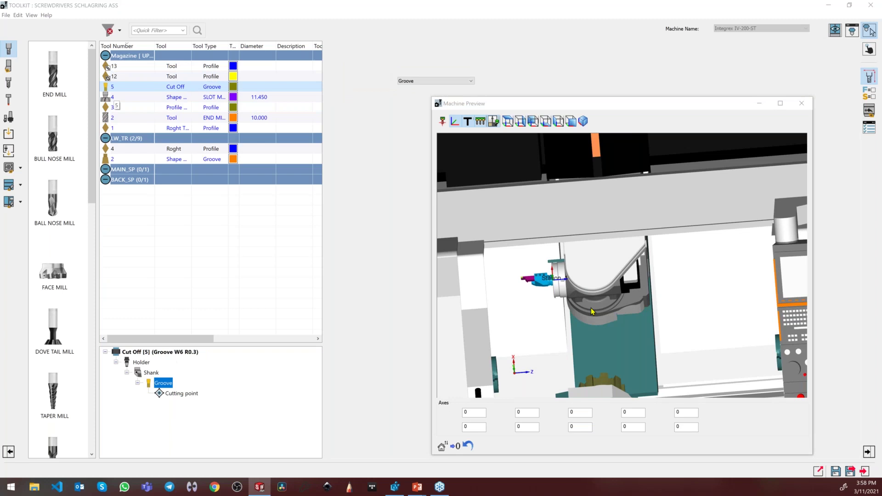
- Preview magazine tools 3, 2, 4 and 12 up close at the upper turret's Station_1
left_click(593, 311)
scroll(564, 294, "up", 5)
middle_click_drag(596, 258, 598, 262)
left_click(115, 108)
left_click(122, 117)
left_click(137, 99)
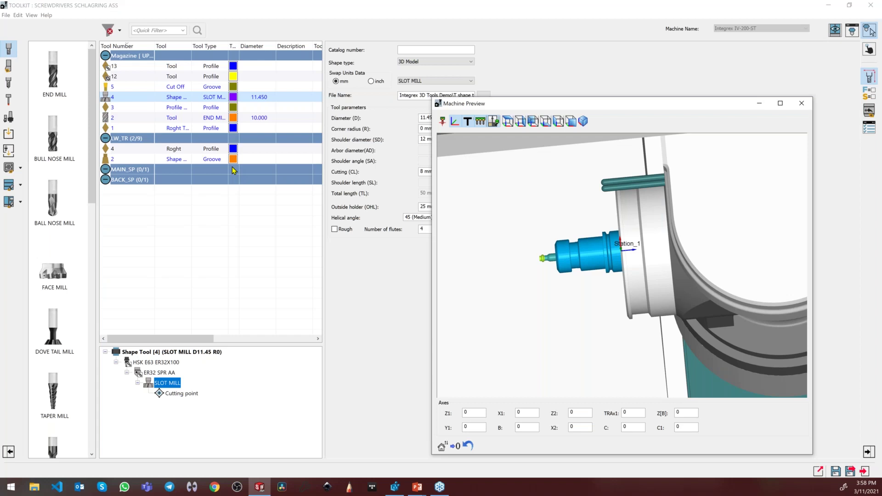
left_click(109, 75)
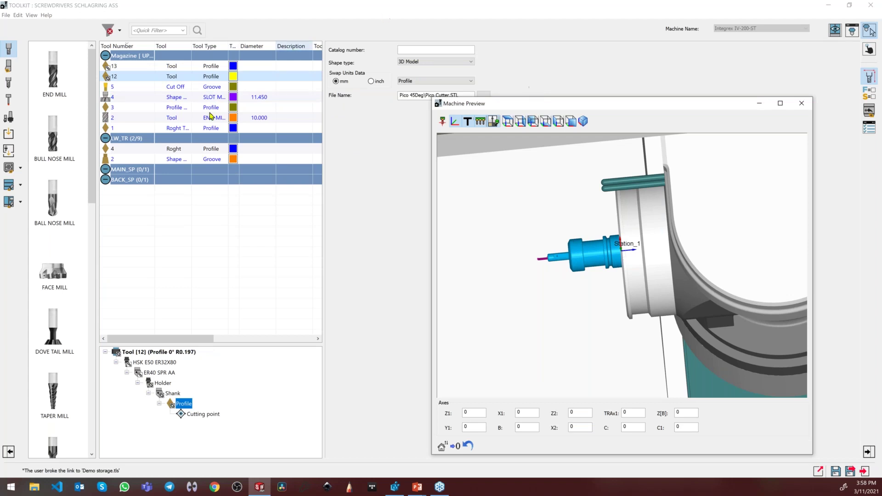
- Preview LW_TR tools 4 and 2 on the lower turret and compare them with magazine Tool 12 on the upper turret
left_click(115, 151)
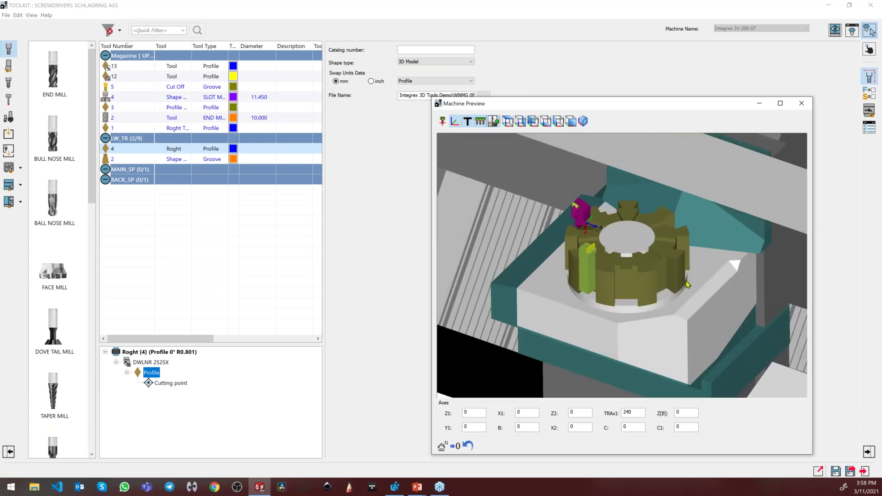
left_click(122, 159)
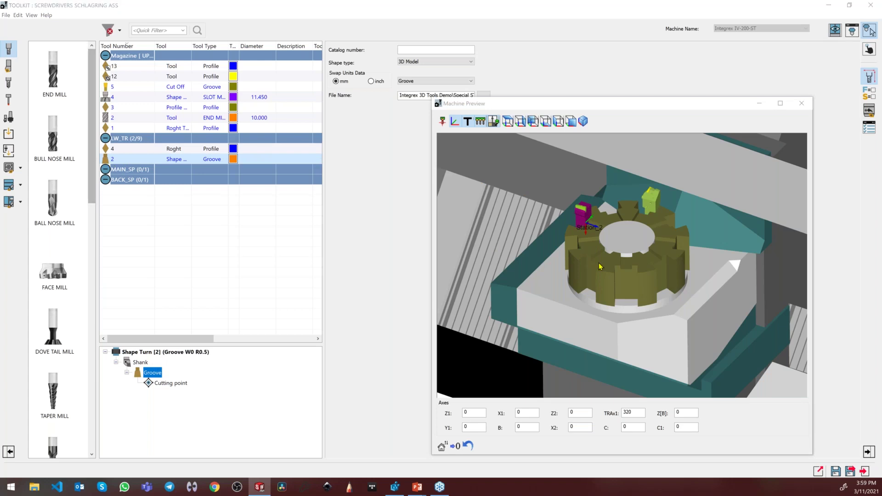
left_click(118, 149)
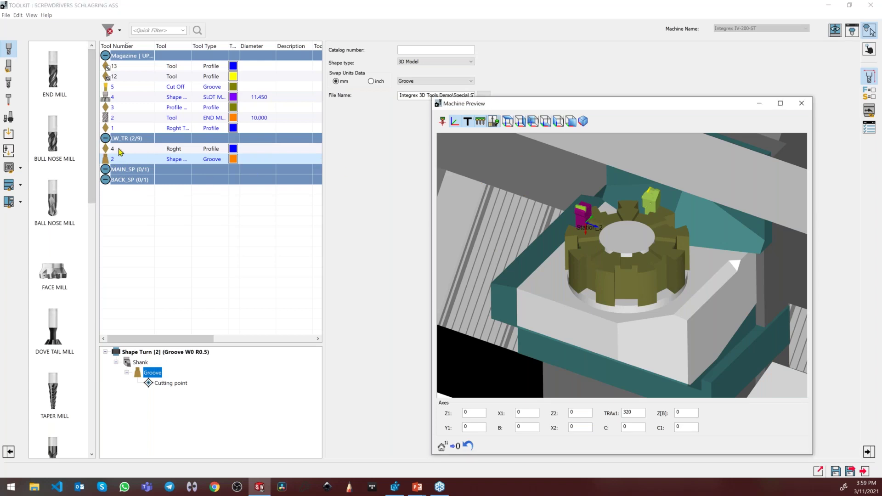
left_click(559, 202)
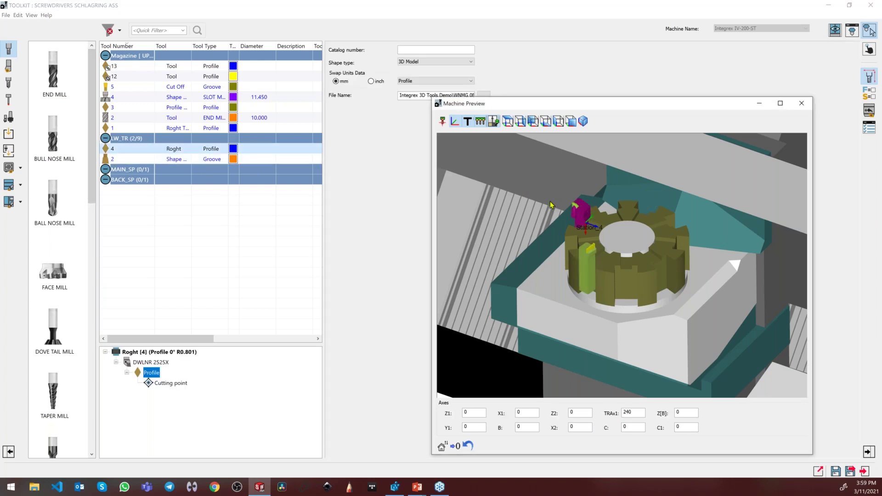
scroll(565, 236, "down", 5)
middle_click_drag(566, 236, 586, 322)
scroll(586, 323, "up", 3)
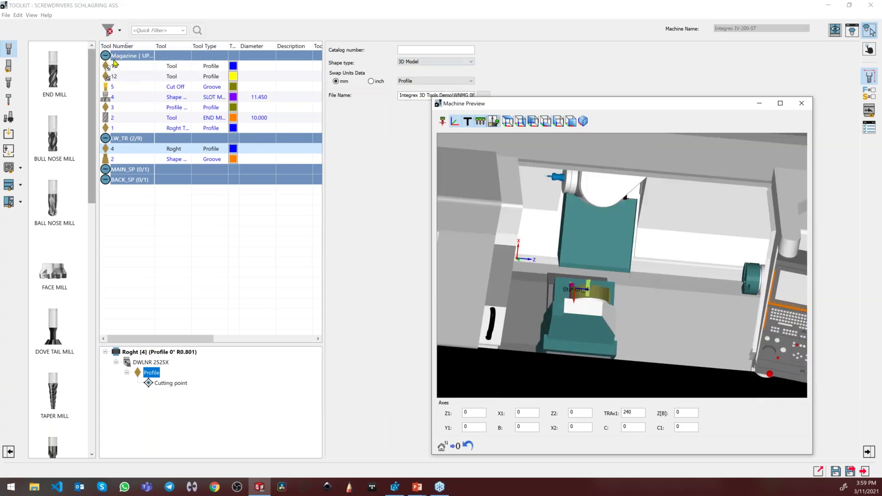
left_click(123, 78)
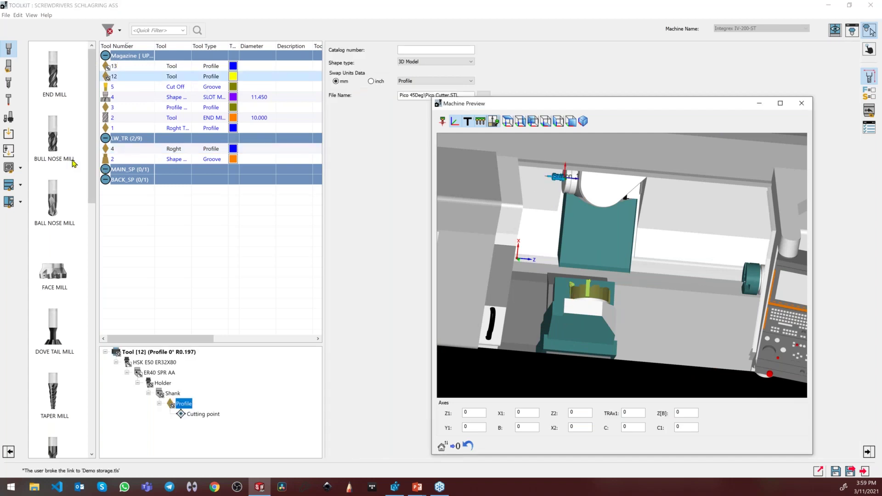
left_click(120, 151)
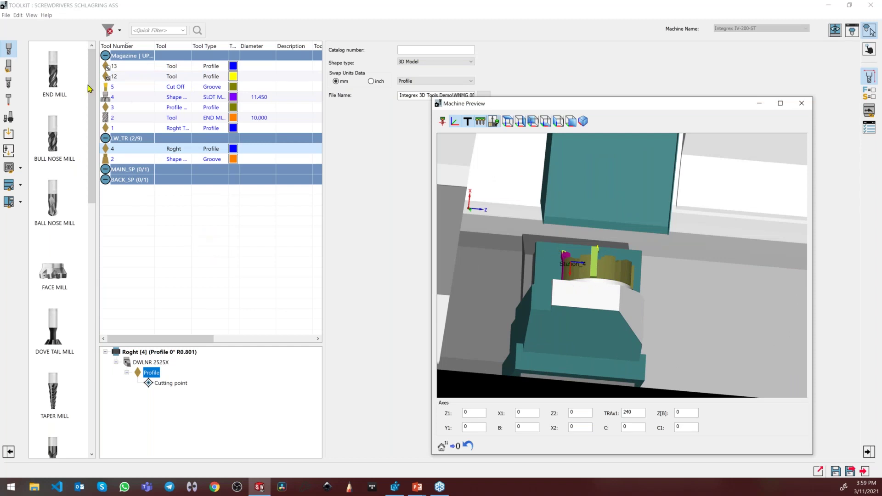
- Enable Advanced View in the ToolKit and inspect Tool 12 mounted on UP_TR Station_1 in the Machine Preview
left_click(31, 16)
left_click(50, 33)
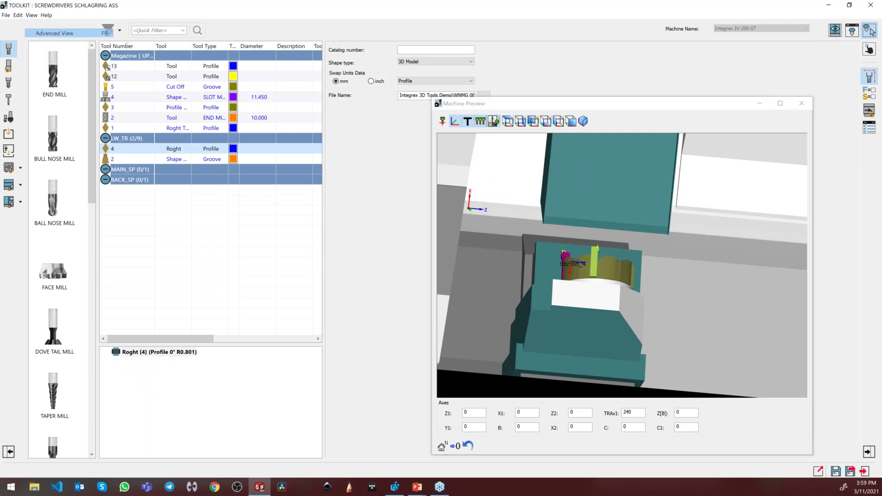
scroll(602, 292, "down", 3)
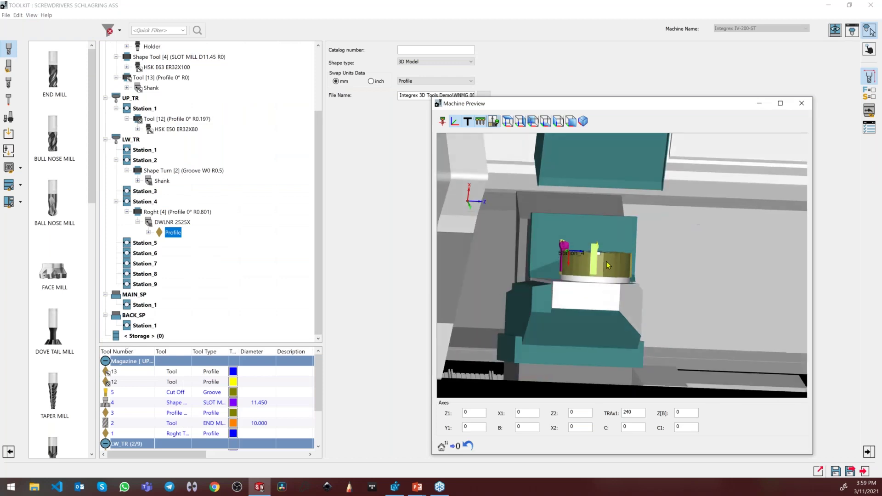
scroll(640, 260, "up", 5)
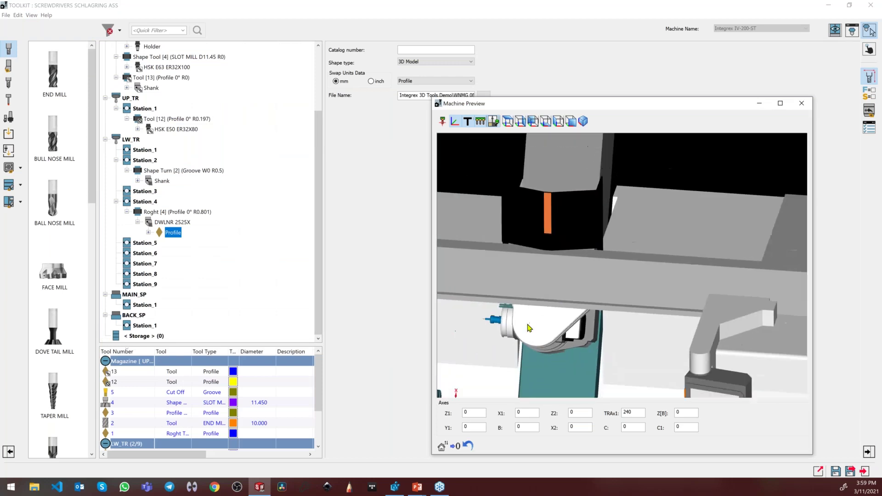
scroll(579, 286, "up", 5)
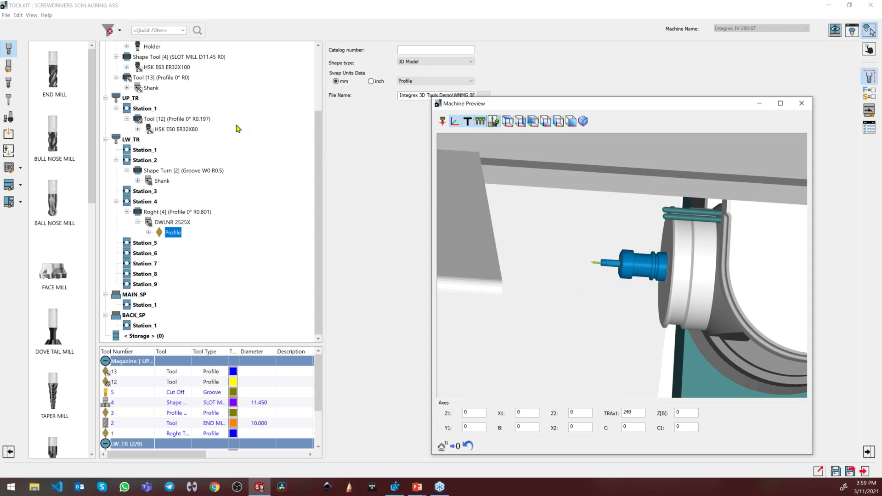
left_click(152, 121)
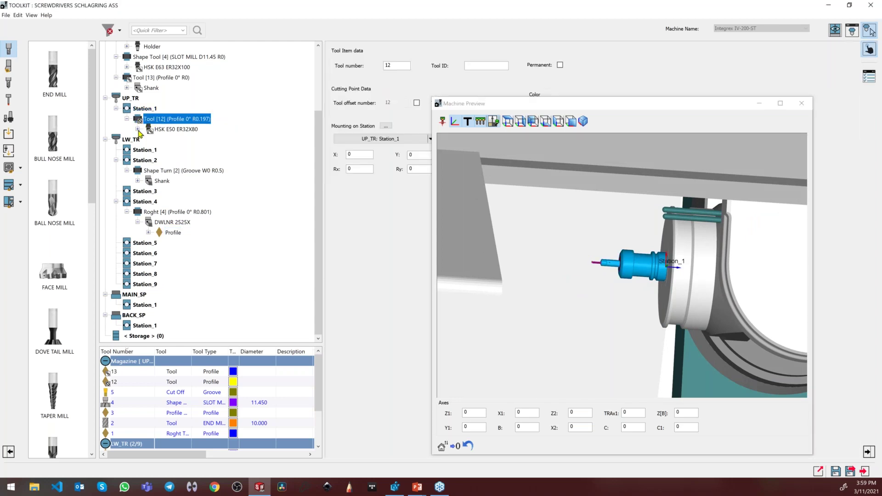
- Mount Tool 13 from the magazine on UP_TR Station_1, and replace it with Cut Off tool 5
left_click(149, 78)
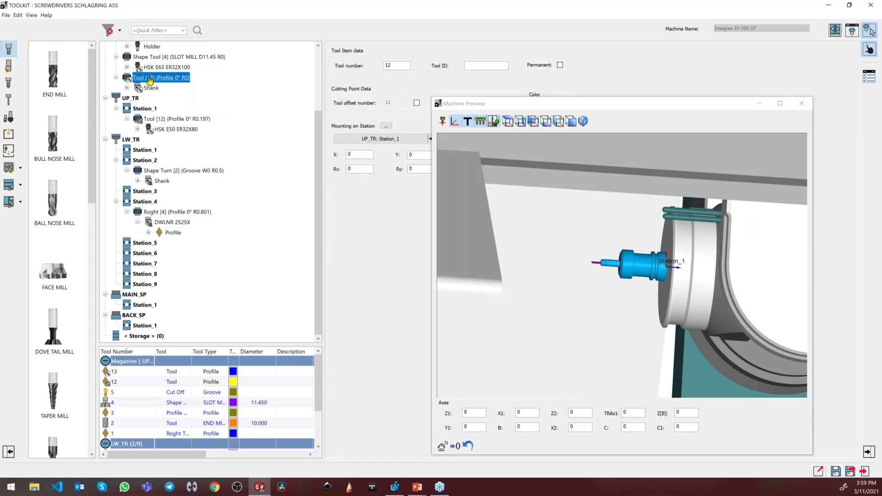
left_click(660, 281)
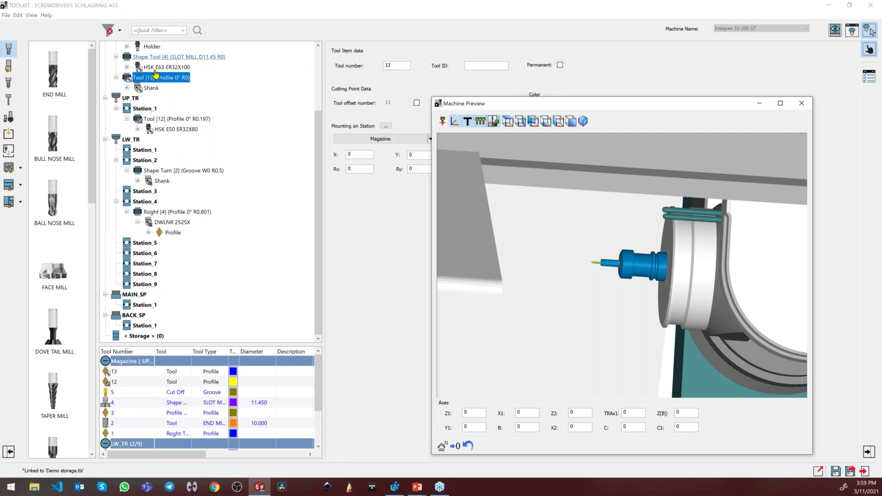
left_click_drag(145, 79, 144, 108)
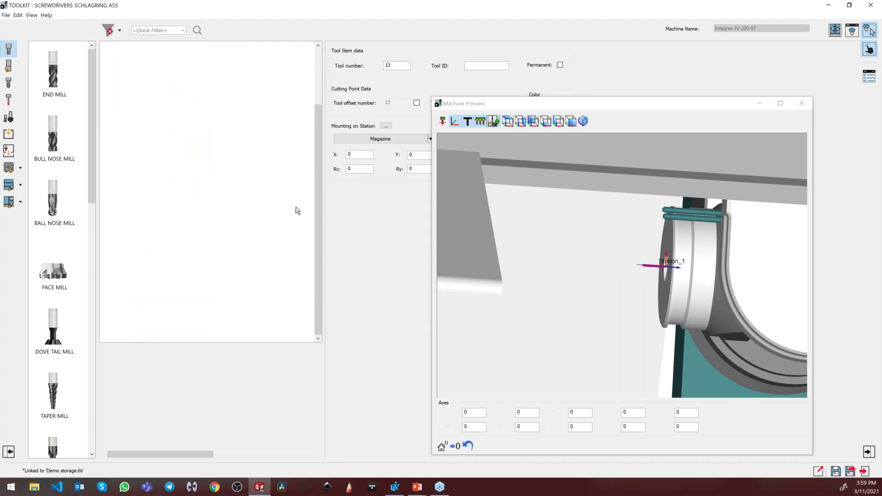
left_click_drag(133, 57, 137, 120)
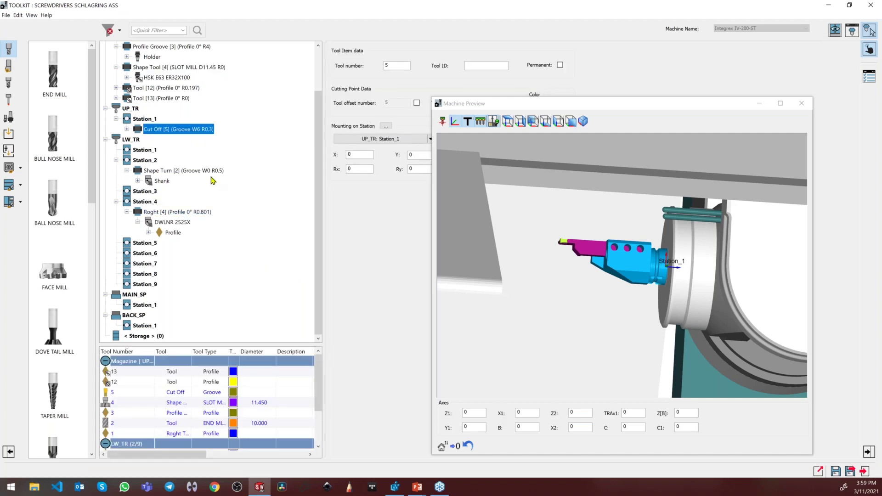
- Mount the Roght Turn tool 1 from the magazine on UP_TR Station_1
scroll(142, 83, "up", 2)
left_click(152, 78)
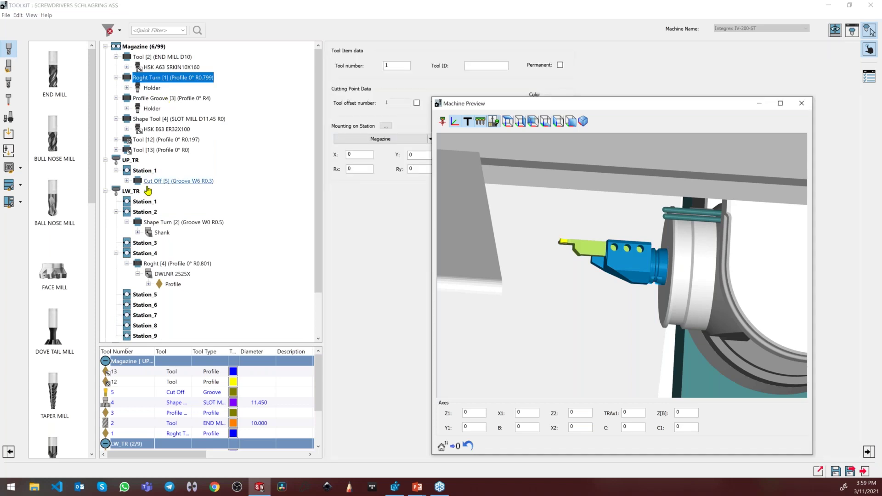
right_click(144, 78)
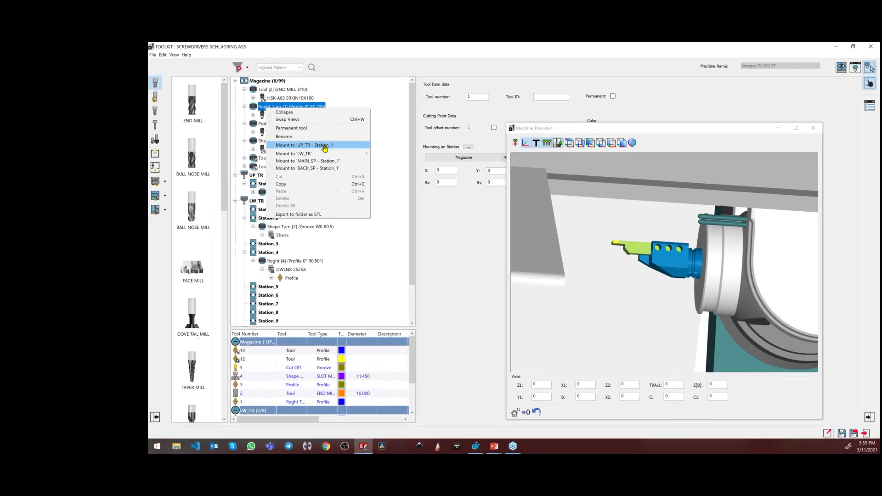
left_click(325, 146)
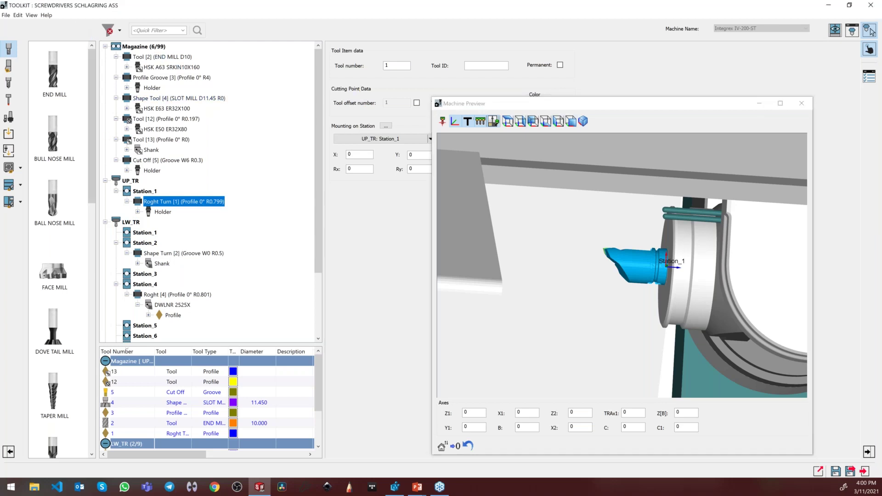
left_click(640, 219)
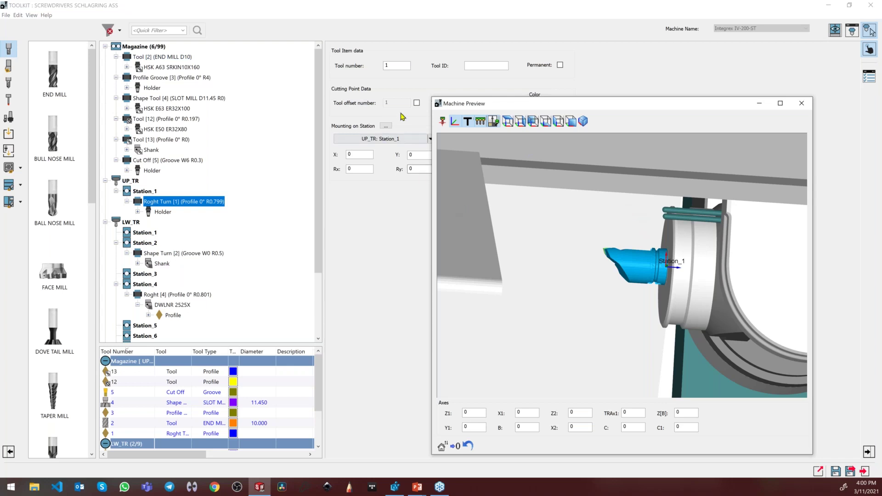
- Disable Advanced View and preview magazine tools 12, 3 and 1 on the upper turret from the tool table
left_click(30, 15)
left_click(48, 29)
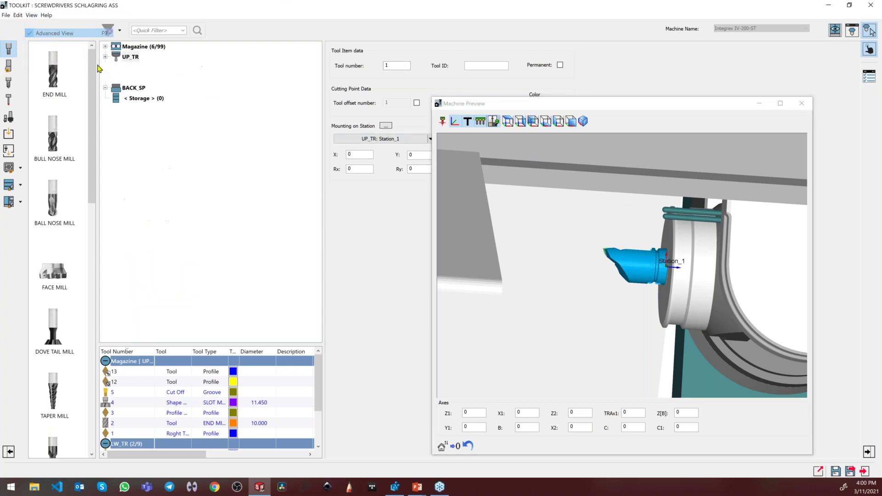
left_click(110, 76)
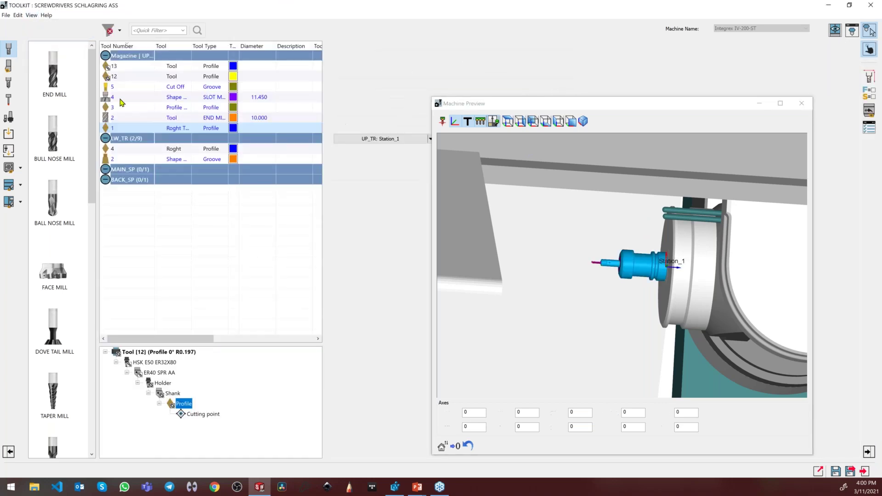
left_click(115, 107)
left_click(119, 139)
left_click(140, 128)
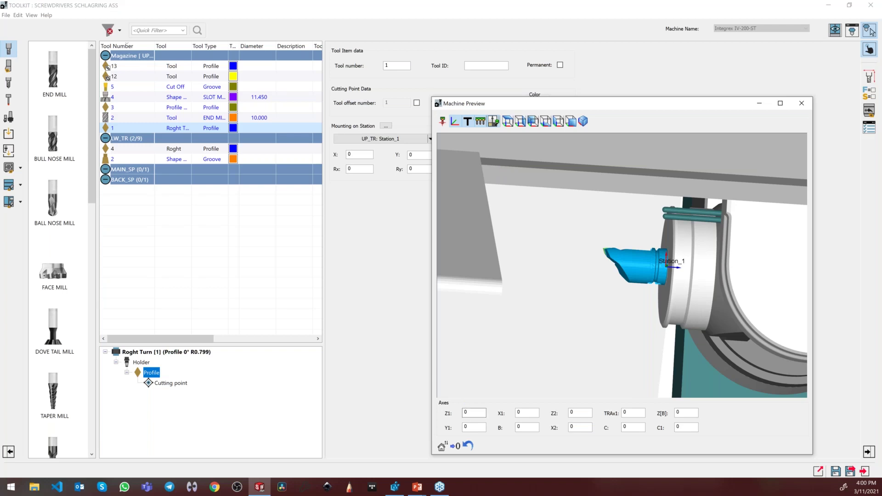
- Switch to the PowerPoint slide show and advance from the tool position slide to the Machine Simulation – improved structure slide
mouse_move(415, 488)
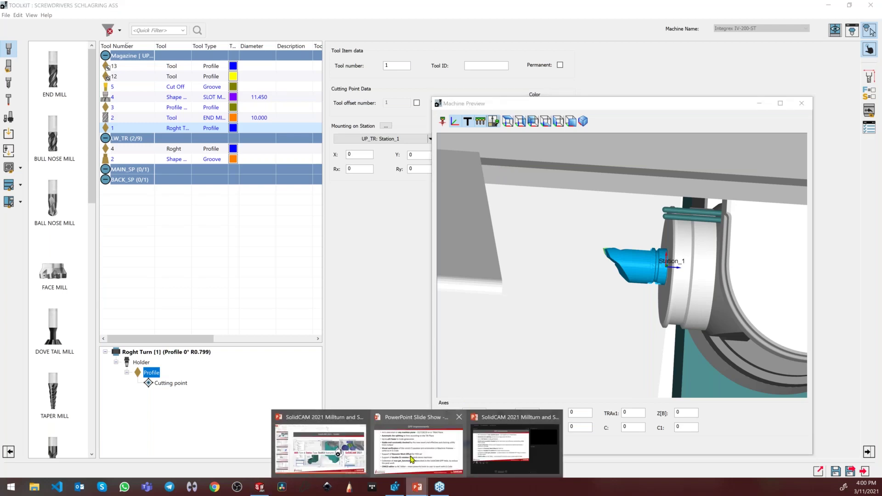
left_click(322, 447)
left_click(336, 293)
left_click(339, 297)
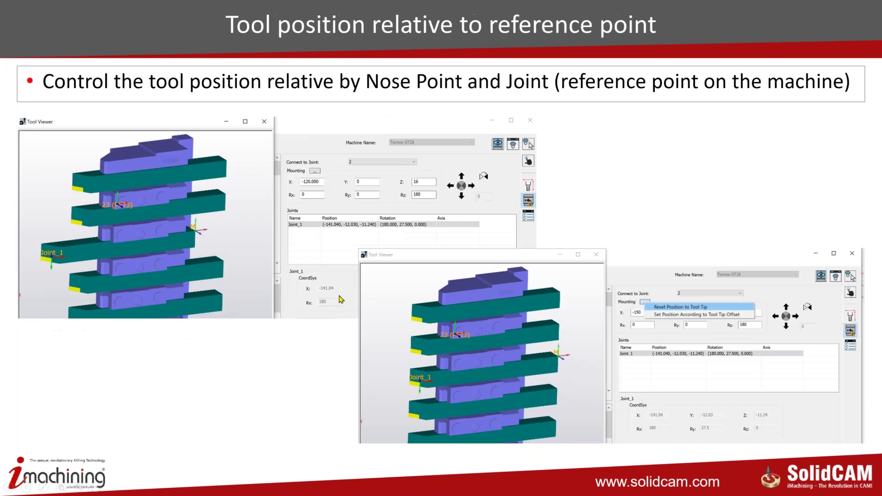
left_click(345, 305)
left_click(348, 311)
left_click(348, 312)
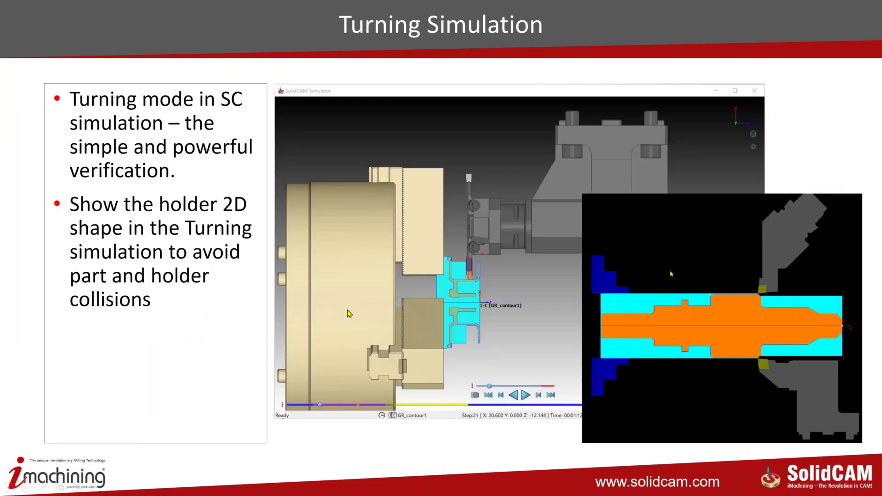
left_click(349, 313)
left_click(349, 313)
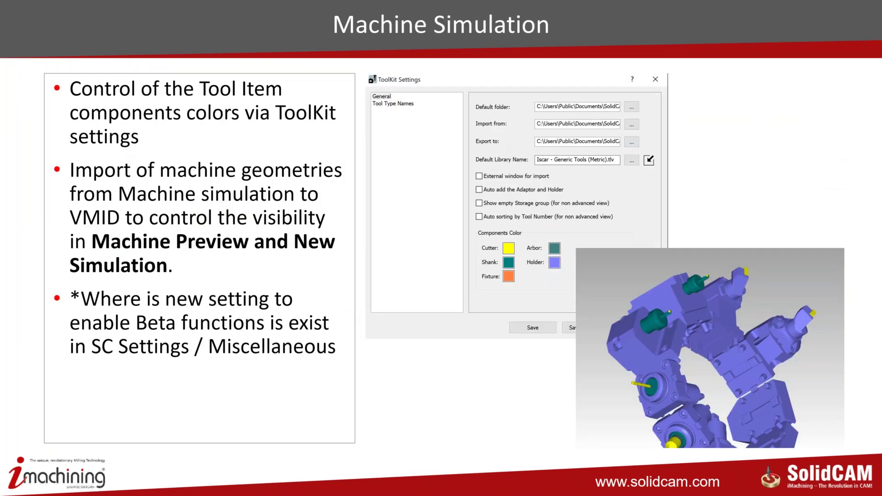
left_click(349, 314)
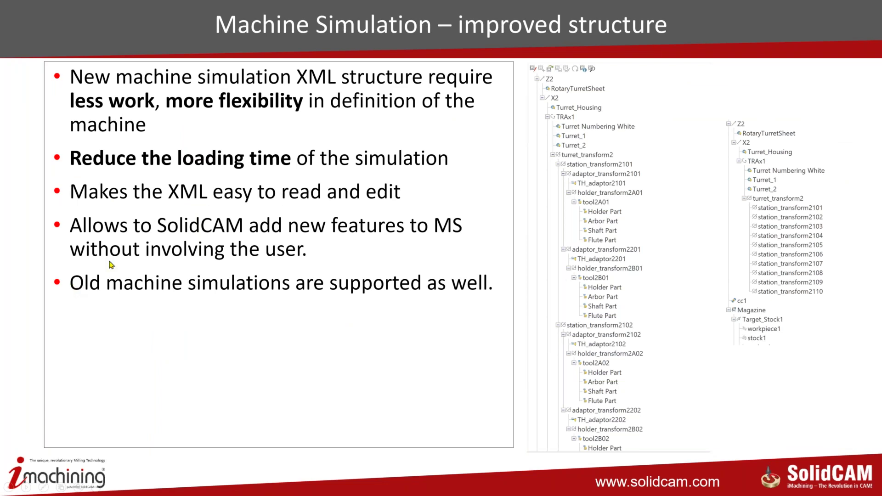